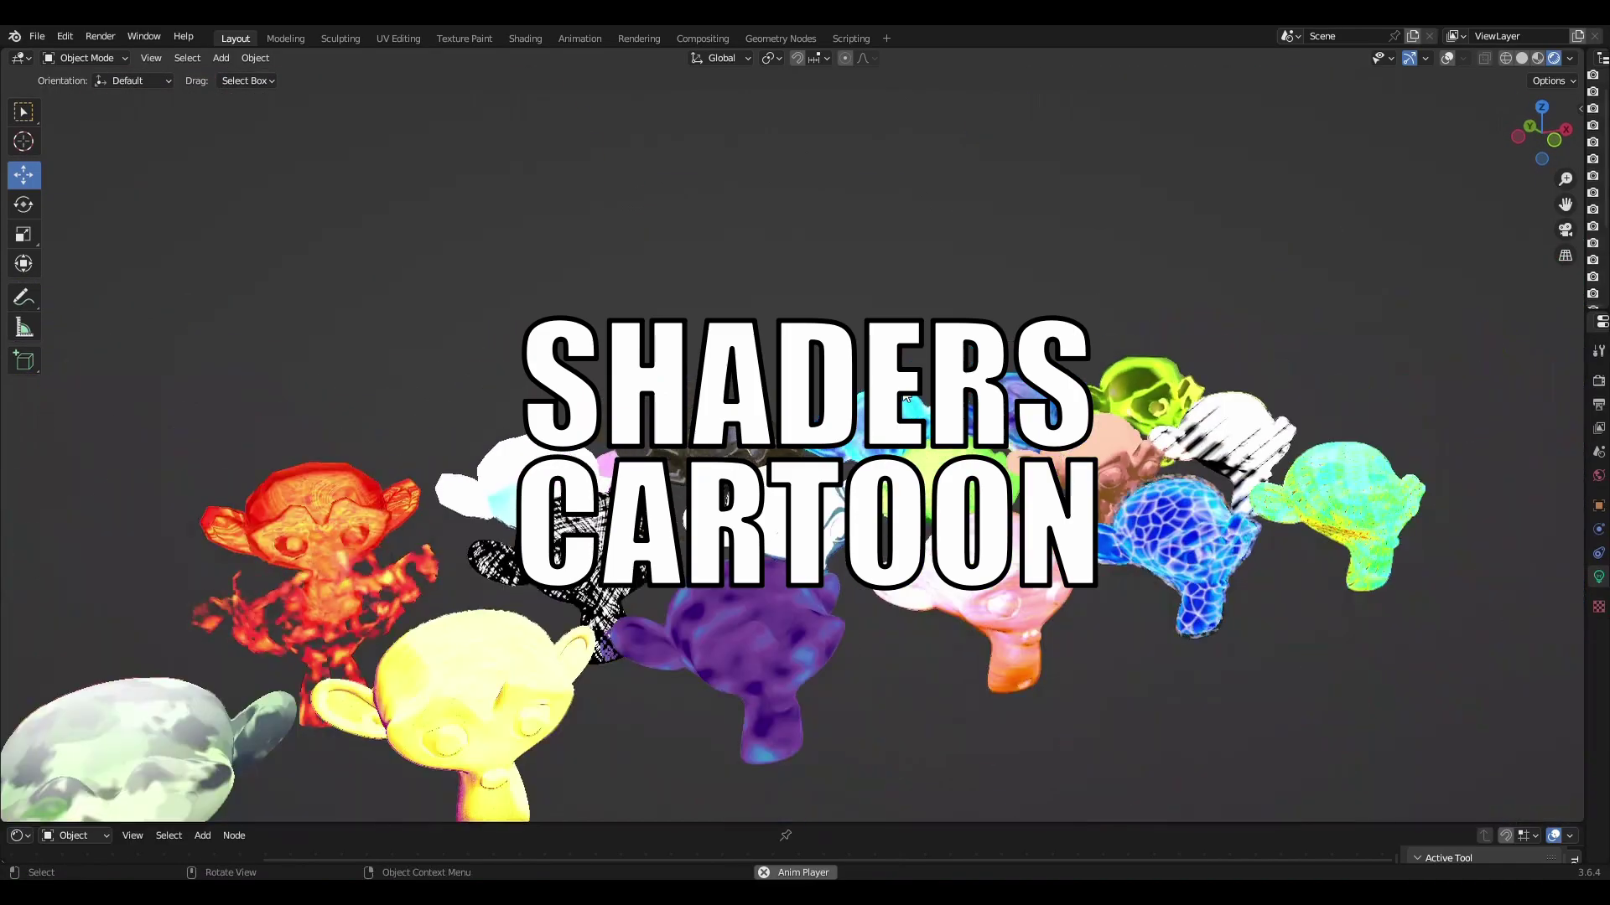
Step: Inspect the showcase scenes: the monkey grid, the raised green sphere, the fire comet and the three toon monkeys
{"action": "middle_click_drag", "start_coordinate": [897, 346], "coordinate": [914, 391]}
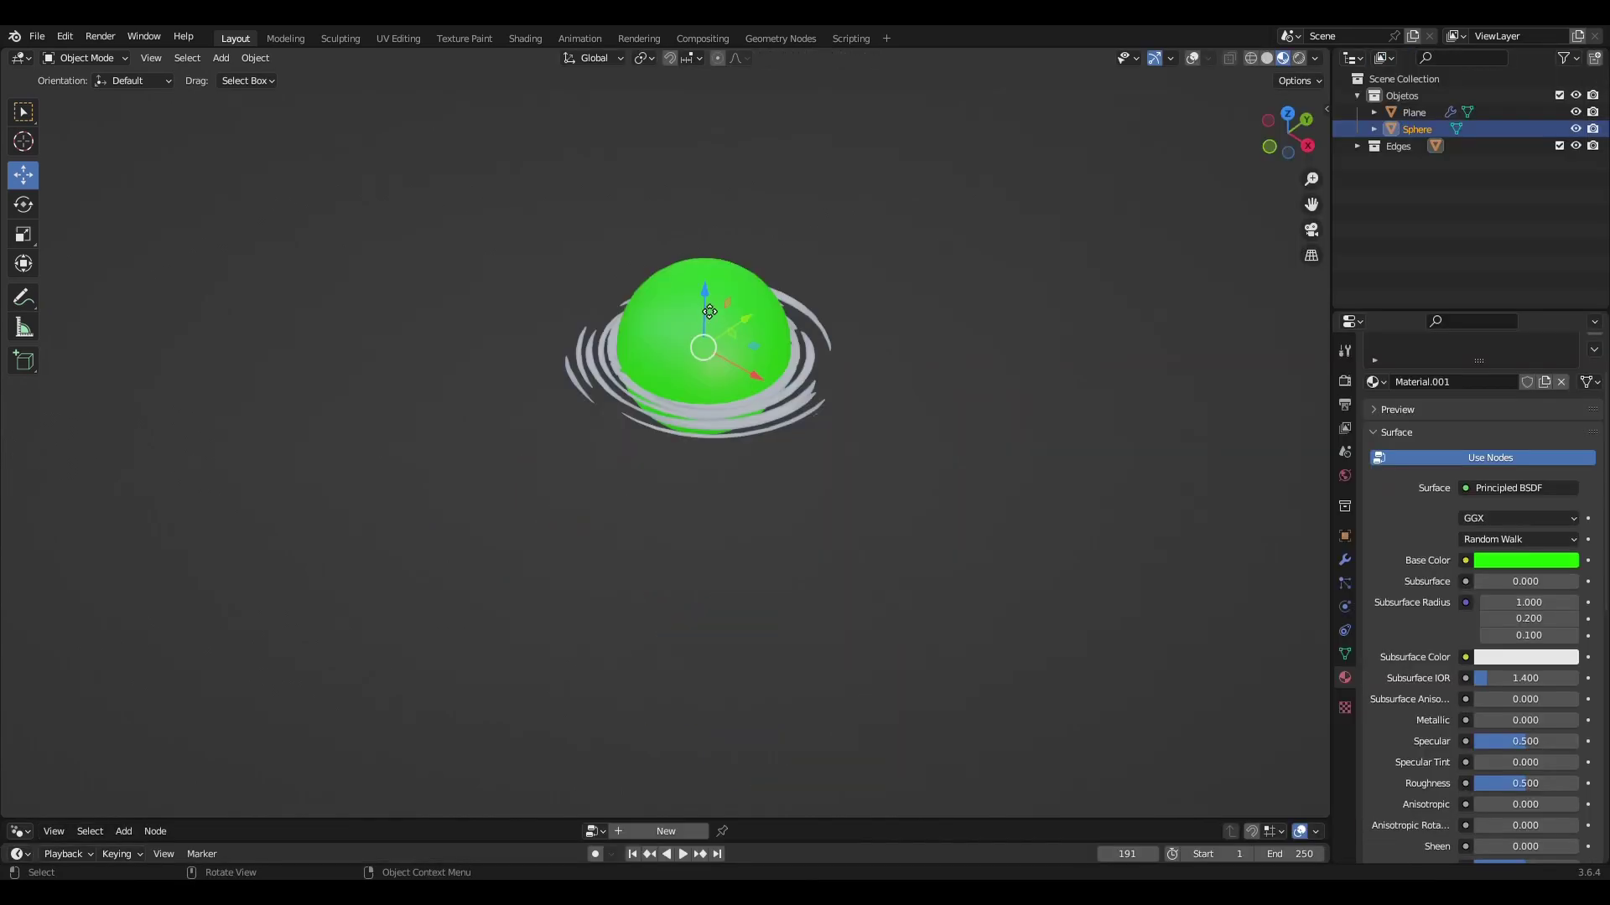
{"action": "key", "text": "g"}
{"action": "key", "text": "z"}
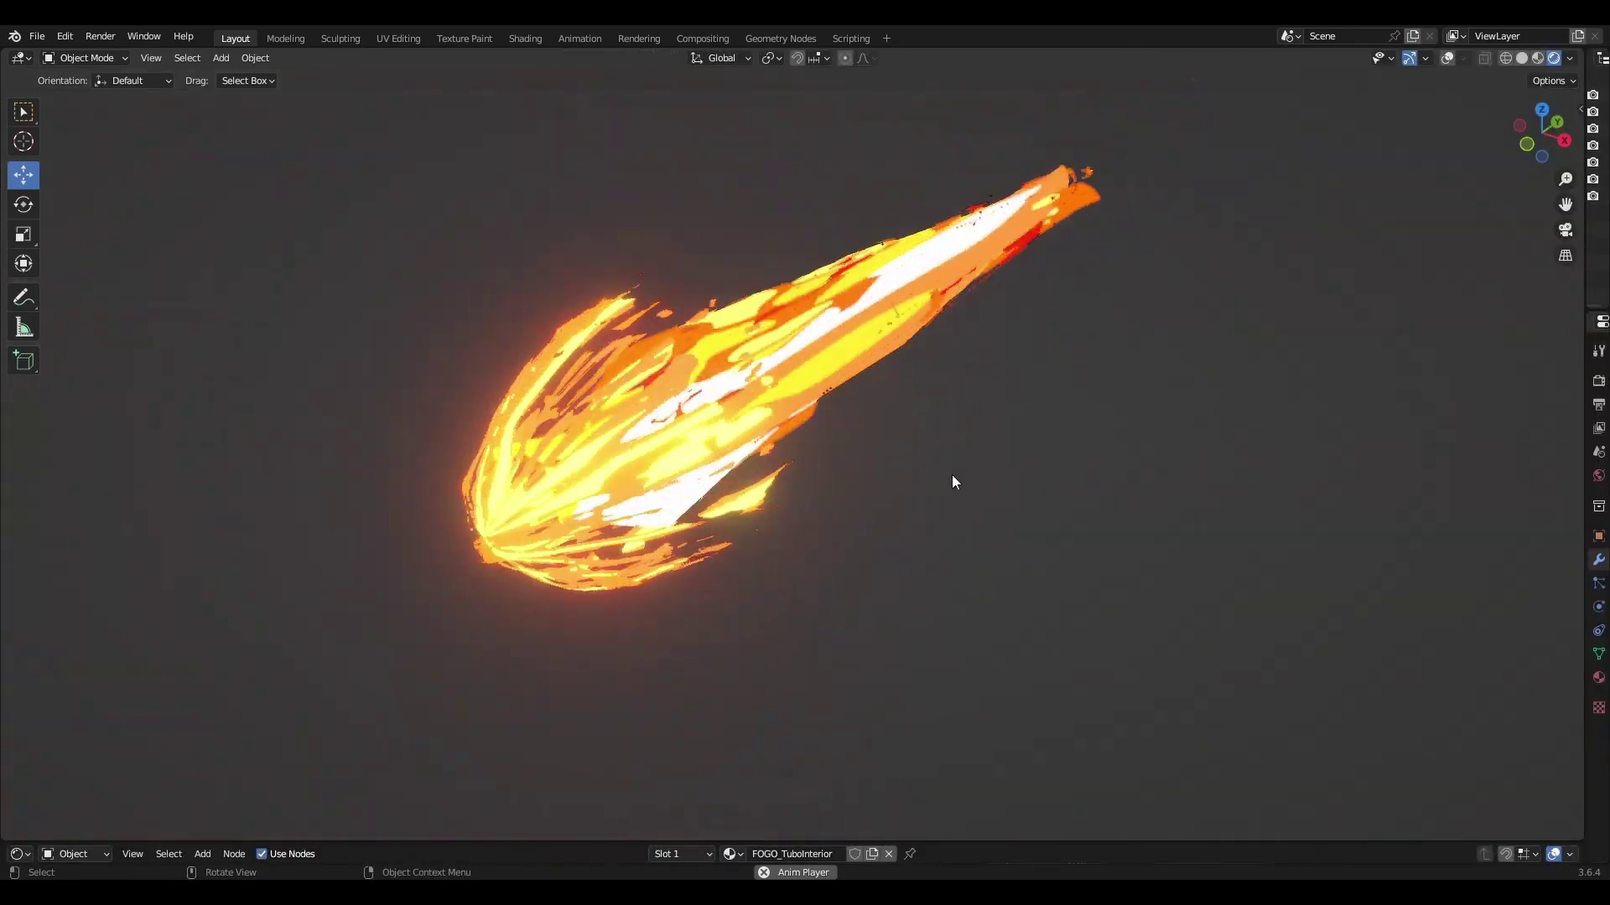
{"action": "mouse_move", "coordinate": [952, 475]}
{"action": "middle_mouse_down"}
{"action": "mouse_move", "coordinate": [1206, 471]}
{"action": "mouse_move", "coordinate": [857, 521]}
{"action": "middle_mouse_up"}
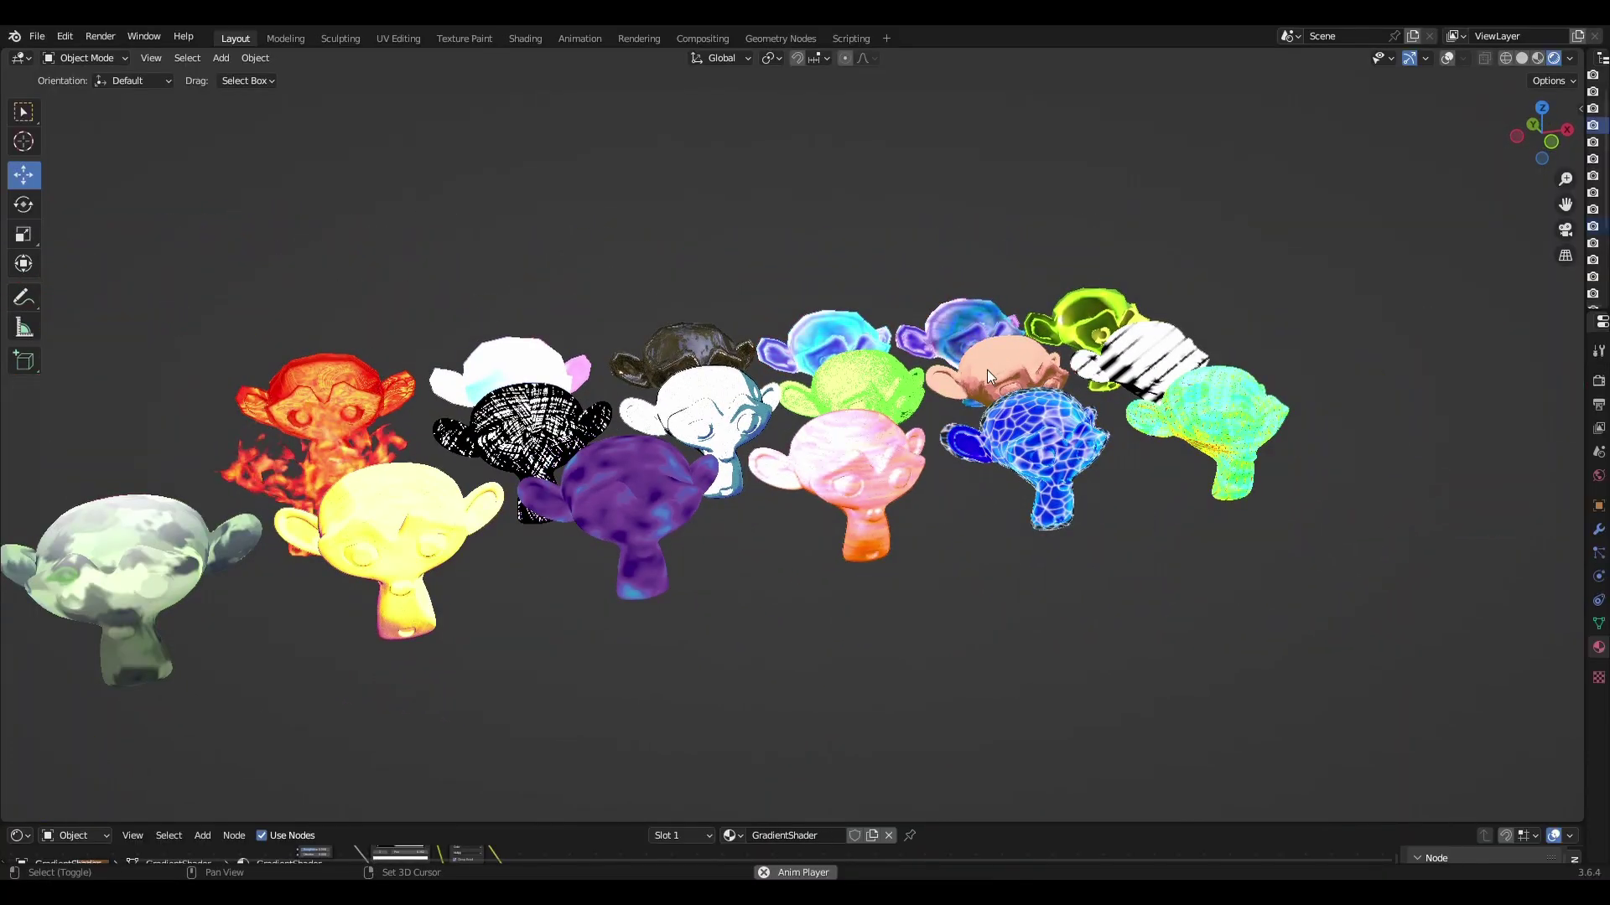
{"action": "key", "text": "shift+alt+z"}
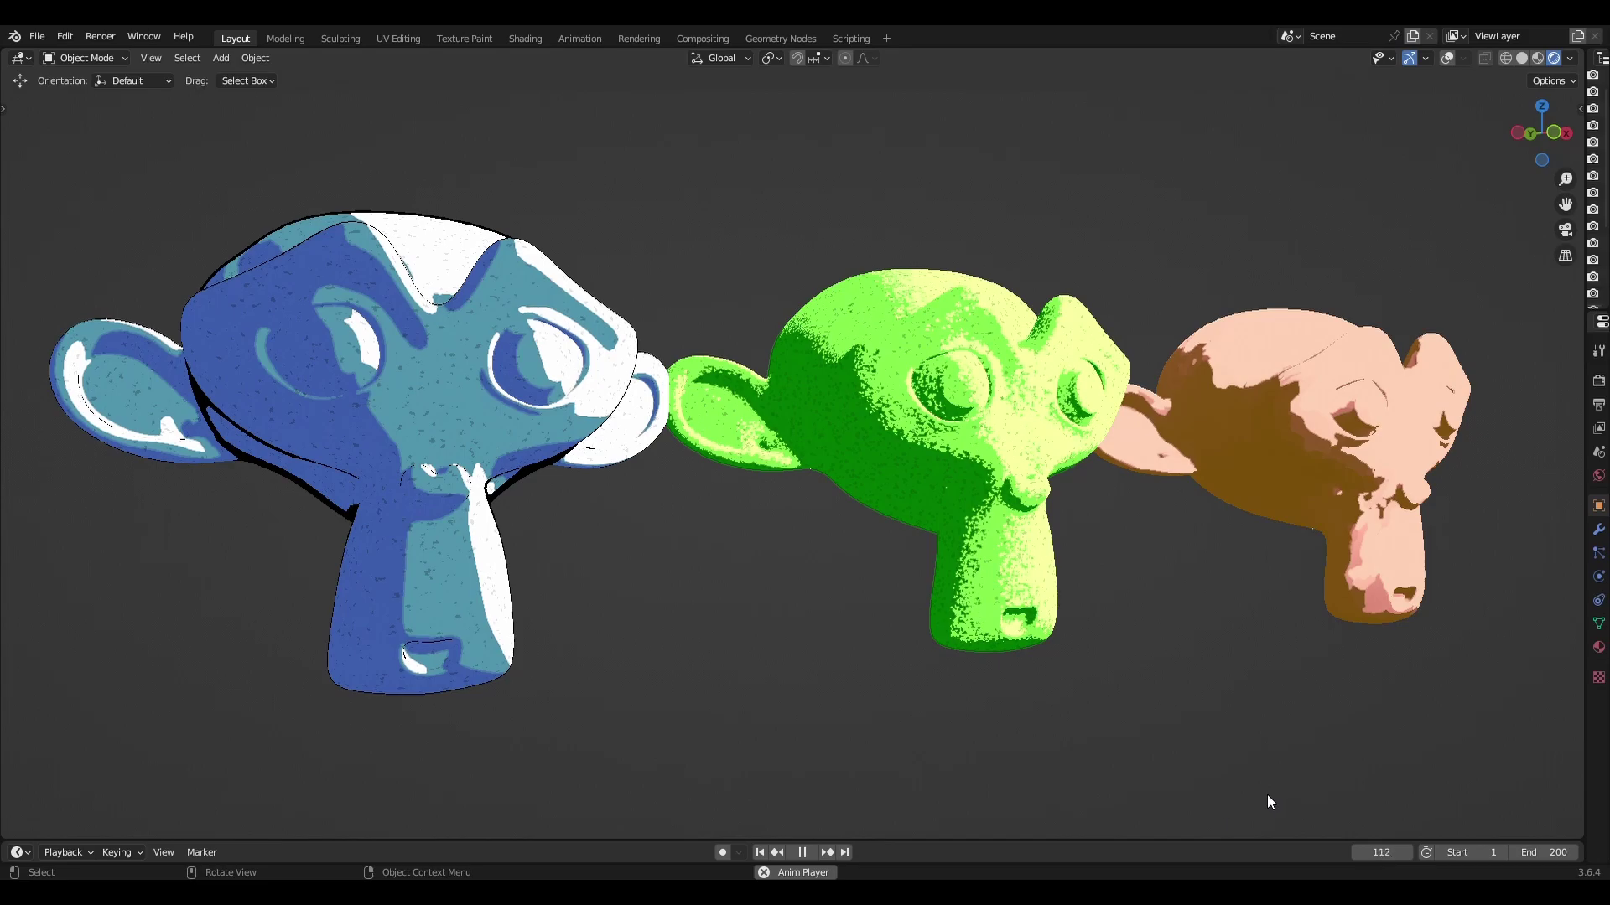
{"action": "middle_click_drag", "start_coordinate": [1266, 793], "coordinate": [1219, 788]}
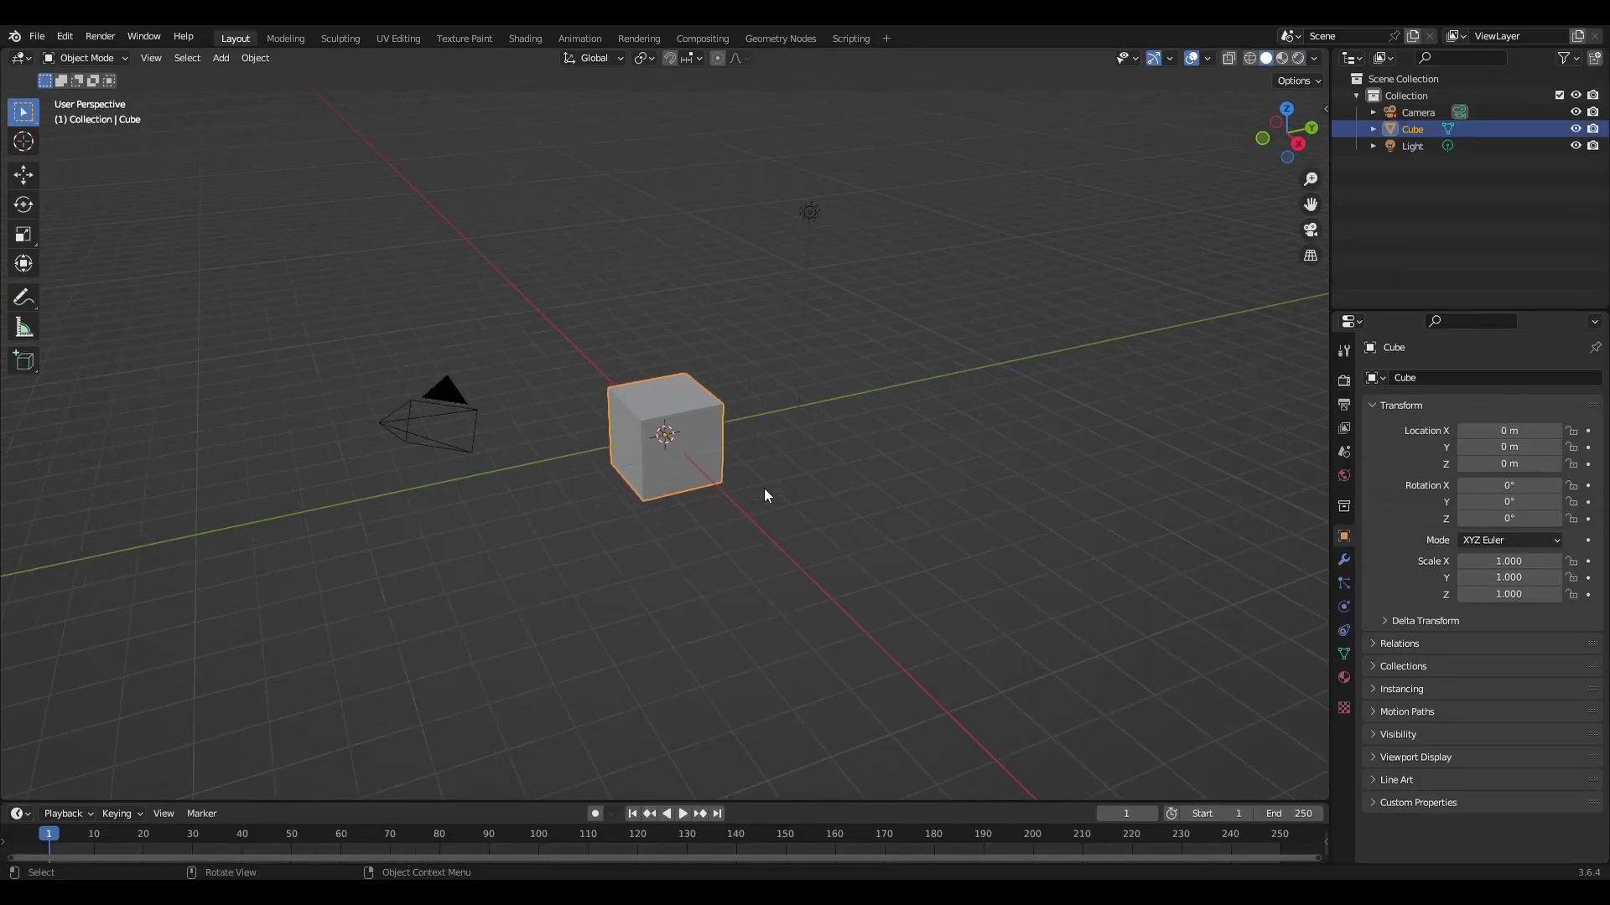
Step: Delete the default cube and add a Suzanne monkey head in its place
{"action": "mouse_move", "coordinate": [890, 585]}
{"action": "middle_mouse_down"}
{"action": "mouse_move", "coordinate": [841, 503]}
{"action": "mouse_move", "coordinate": [676, 454]}
{"action": "middle_mouse_up"}
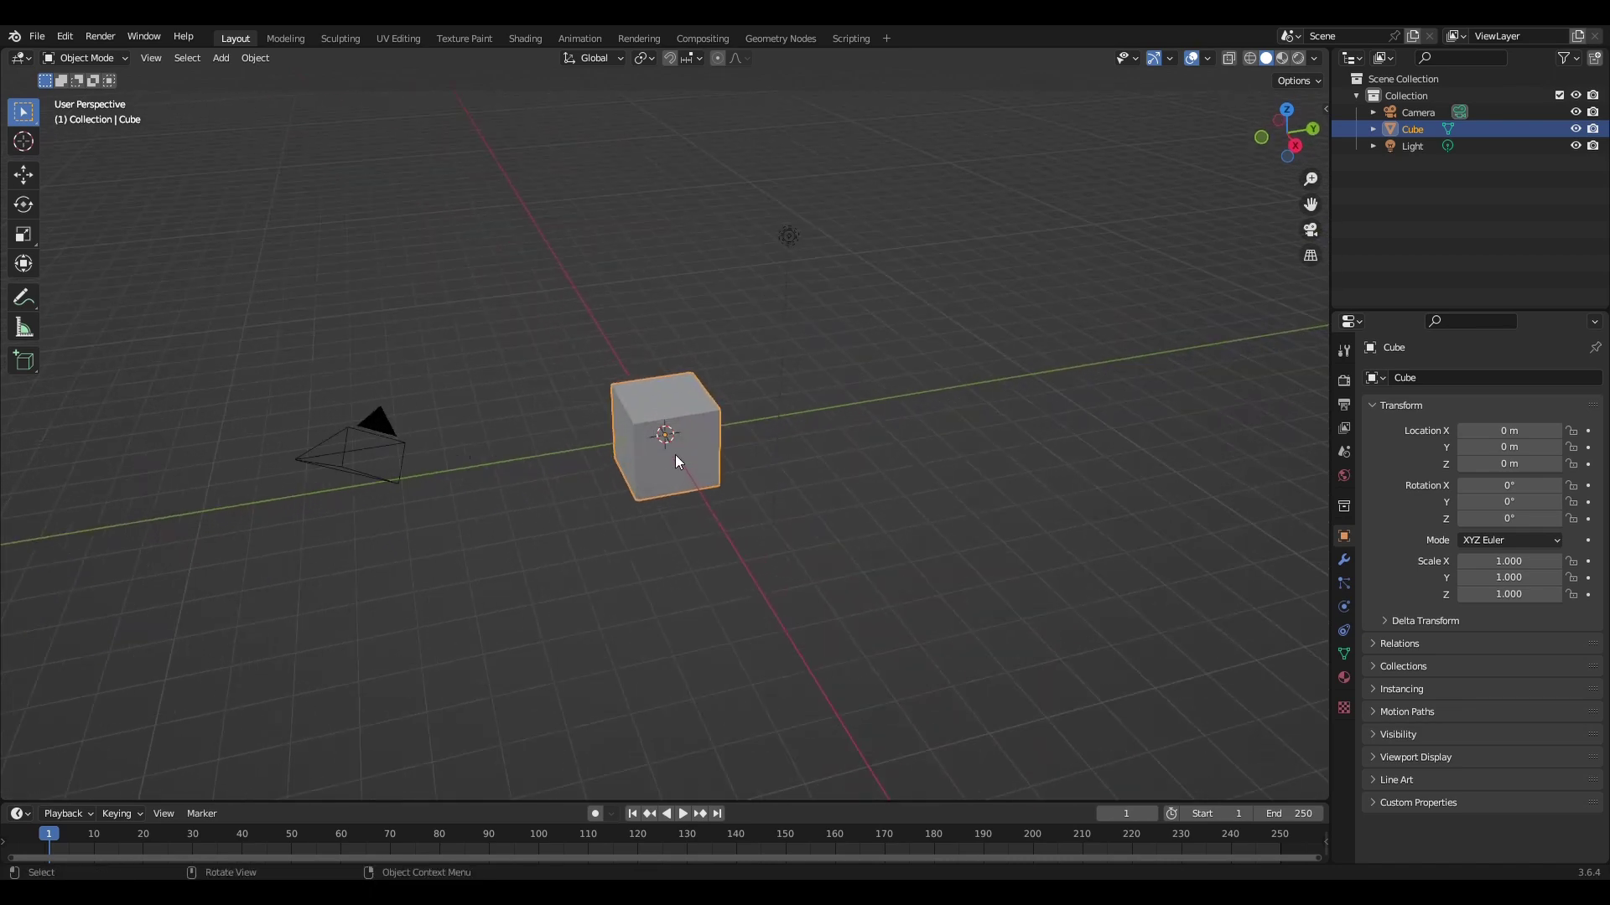
{"action": "key", "text": "x"}
{"action": "left_click", "coordinate": [661, 459]}
{"action": "key", "text": "shift+a"}
{"action": "mouse_move", "coordinate": [614, 460]}
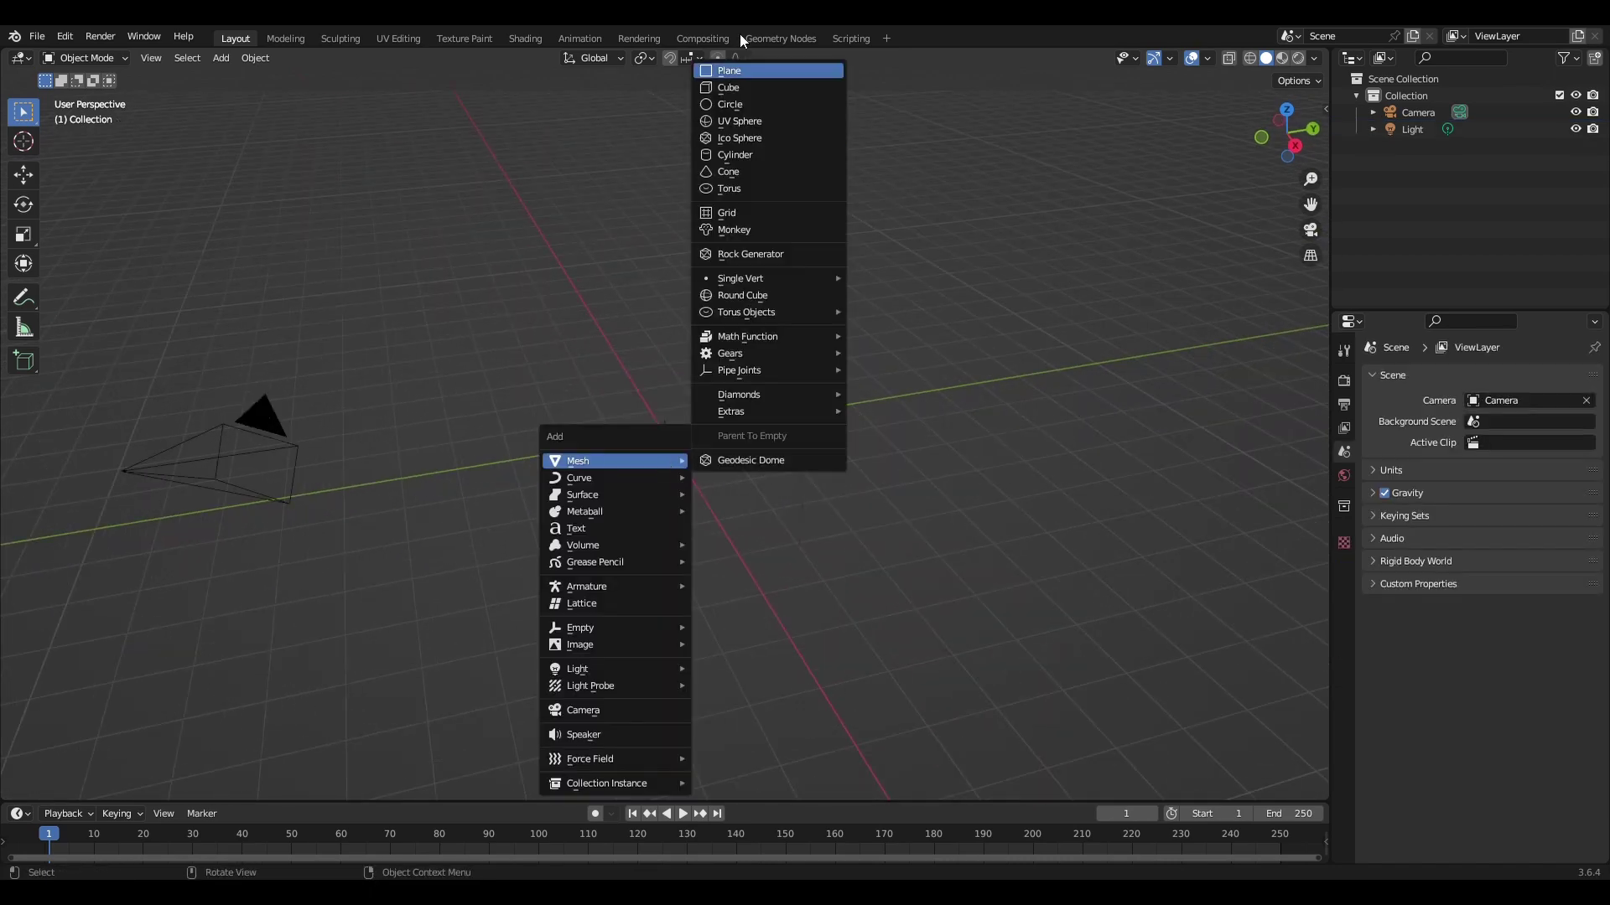
{"action": "left_click", "coordinate": [739, 68]}
{"action": "middle_click_drag", "start_coordinate": [707, 438], "coordinate": [716, 421]}
{"action": "scroll", "coordinate": [711, 420], "scroll_direction": "up", "scroll_amount": 3}
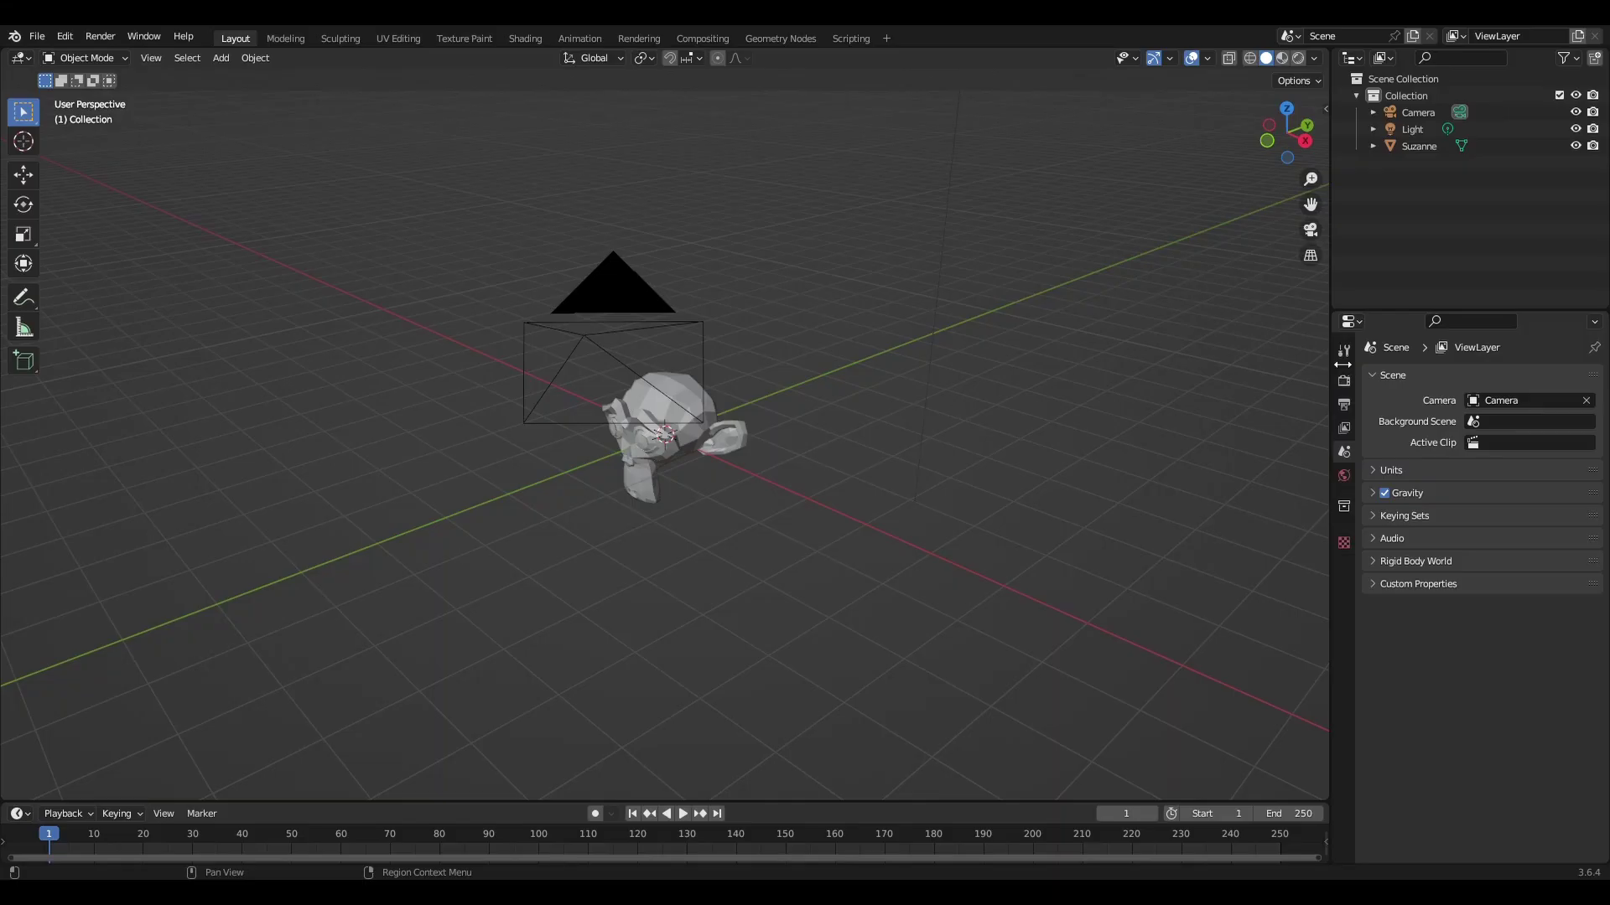
Step: Show Render Properties and confirm Eevee is the render engine
{"action": "left_click_drag", "start_coordinate": [1342, 364], "coordinate": [1183, 364]}
{"action": "left_click", "coordinate": [1194, 382]}
{"action": "left_click", "coordinate": [1425, 377]}
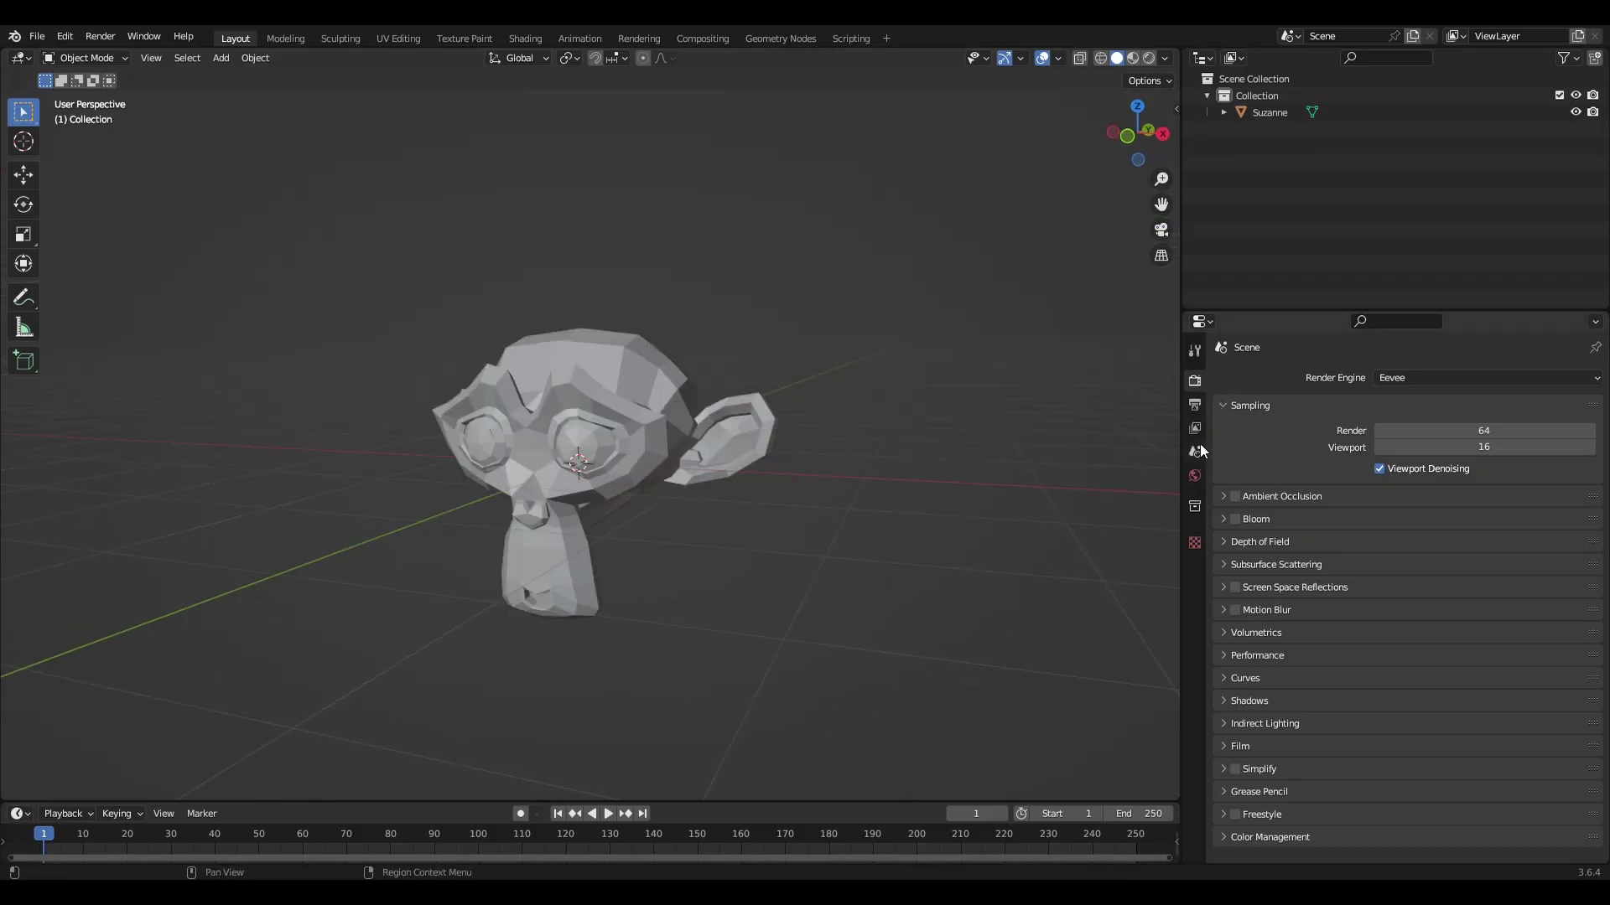
Step: In Color Management, set View Transform to Standard and Look to Medium High Contrast
{"action": "left_click", "coordinate": [1281, 835]}
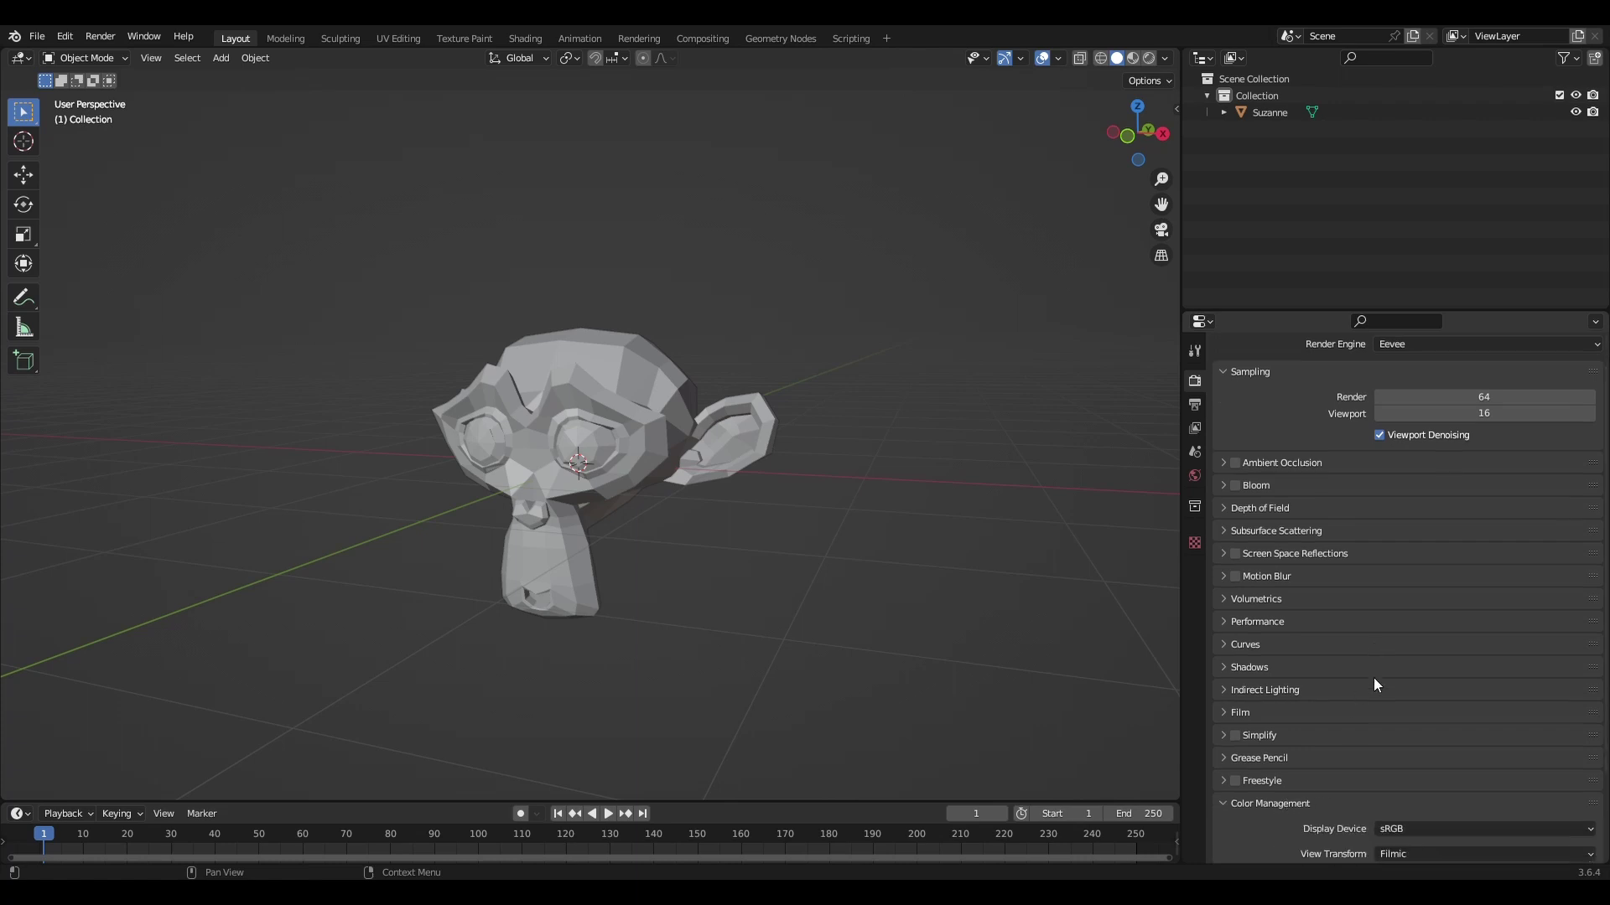
{"action": "scroll", "coordinate": [1224, 641], "scroll_direction": "down", "scroll_amount": 4}
{"action": "left_click", "coordinate": [1383, 745]}
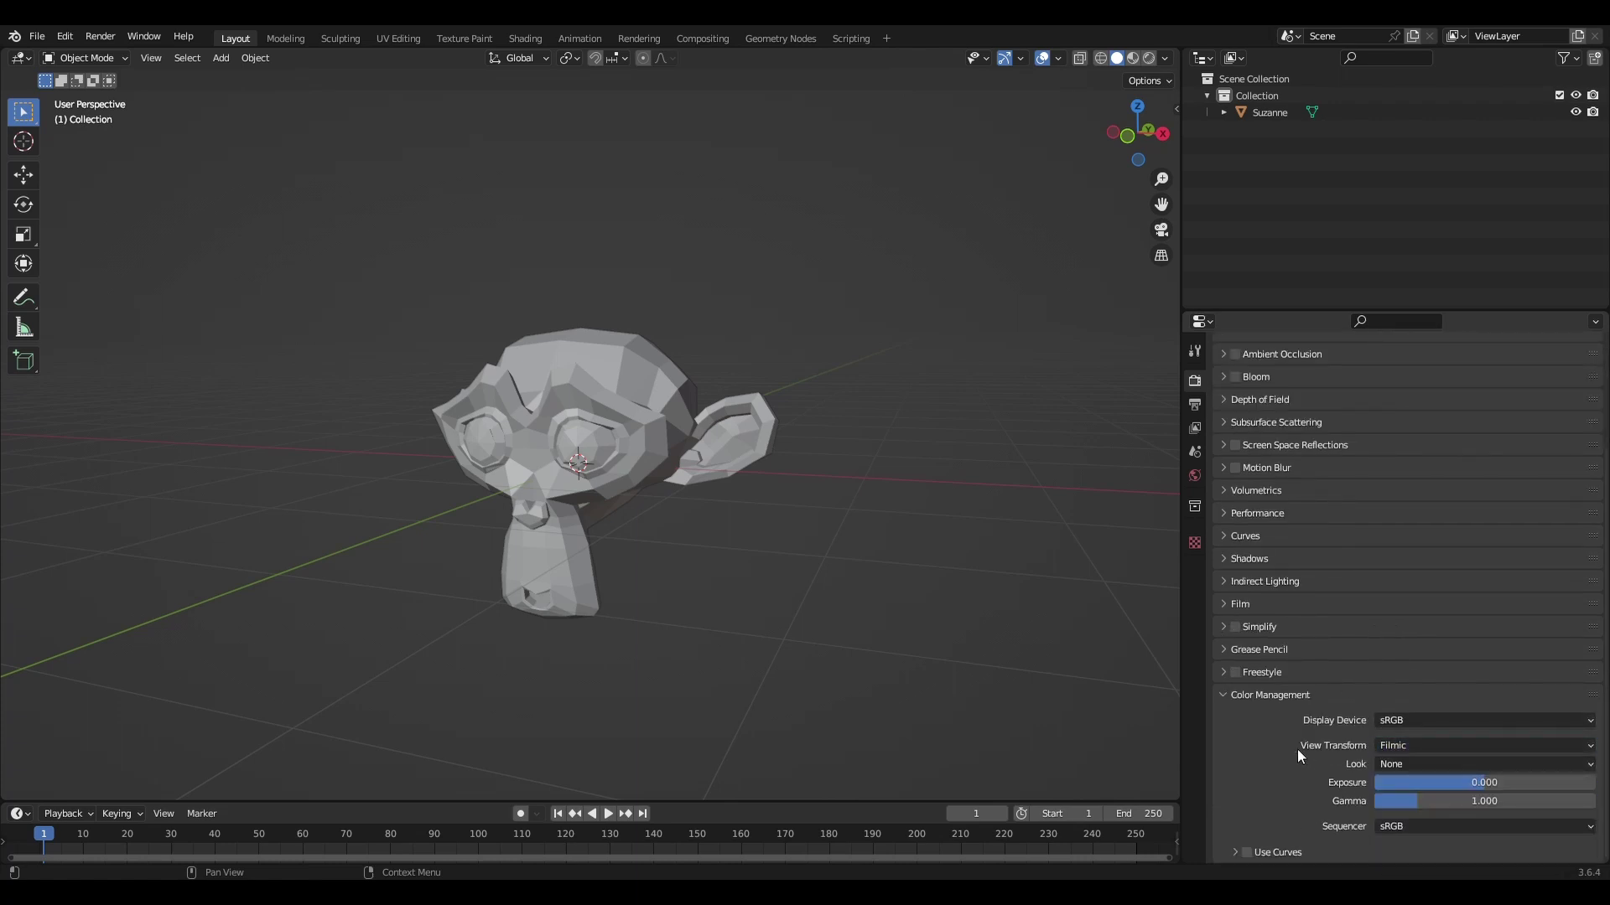
{"action": "left_click", "coordinate": [1403, 743]}
{"action": "left_click", "coordinate": [1389, 764]}
{"action": "left_click", "coordinate": [1399, 765]}
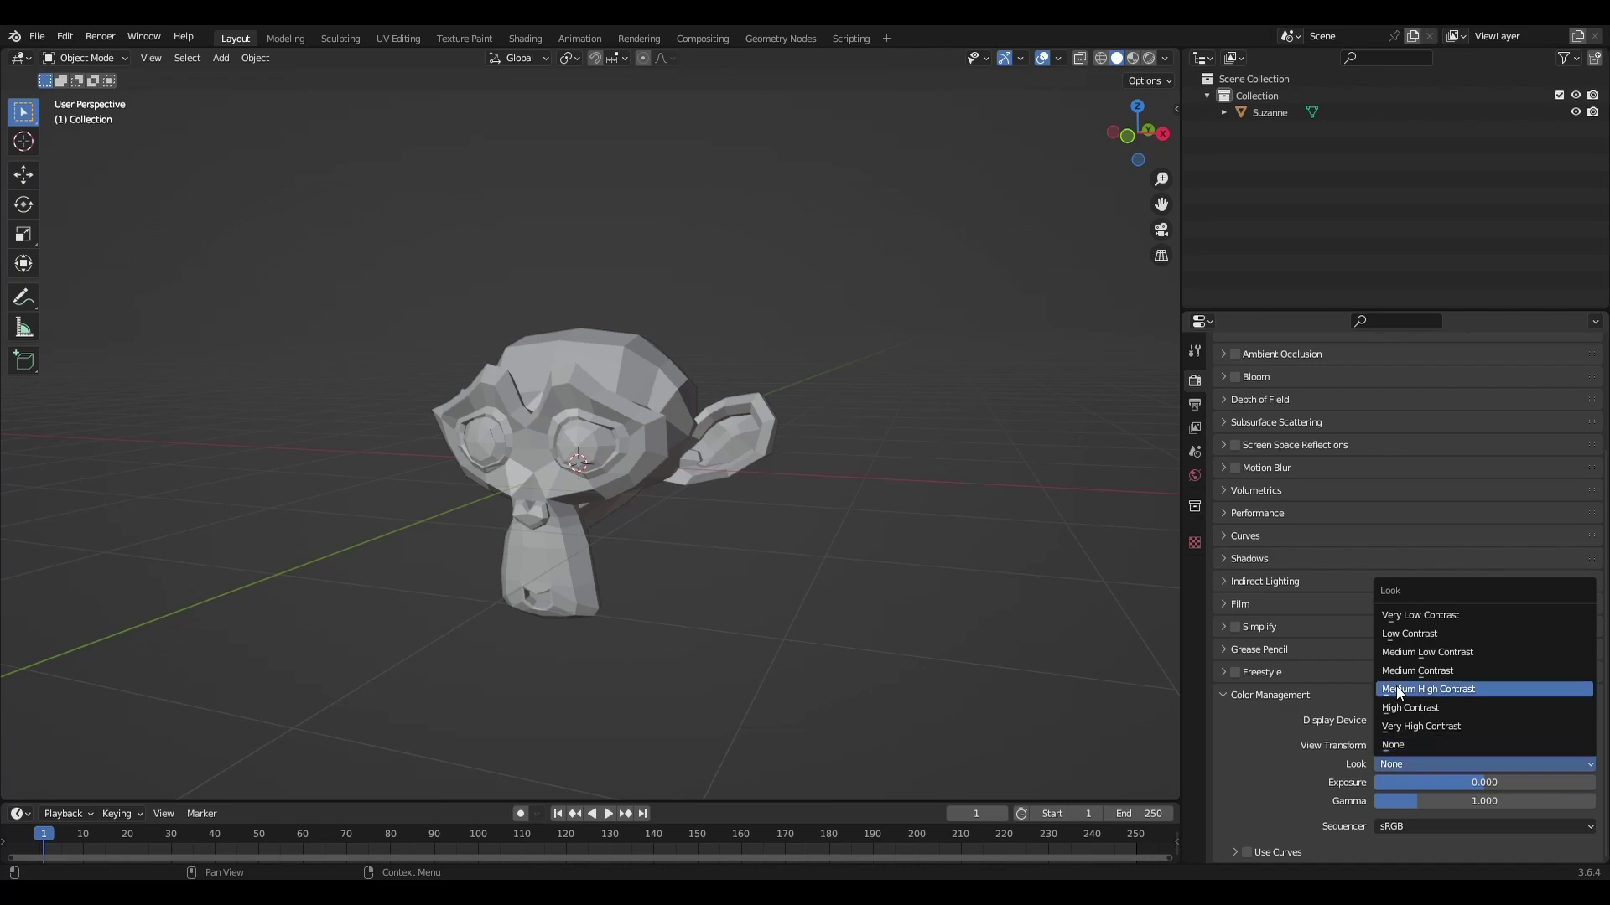
{"action": "left_click", "coordinate": [1449, 688]}
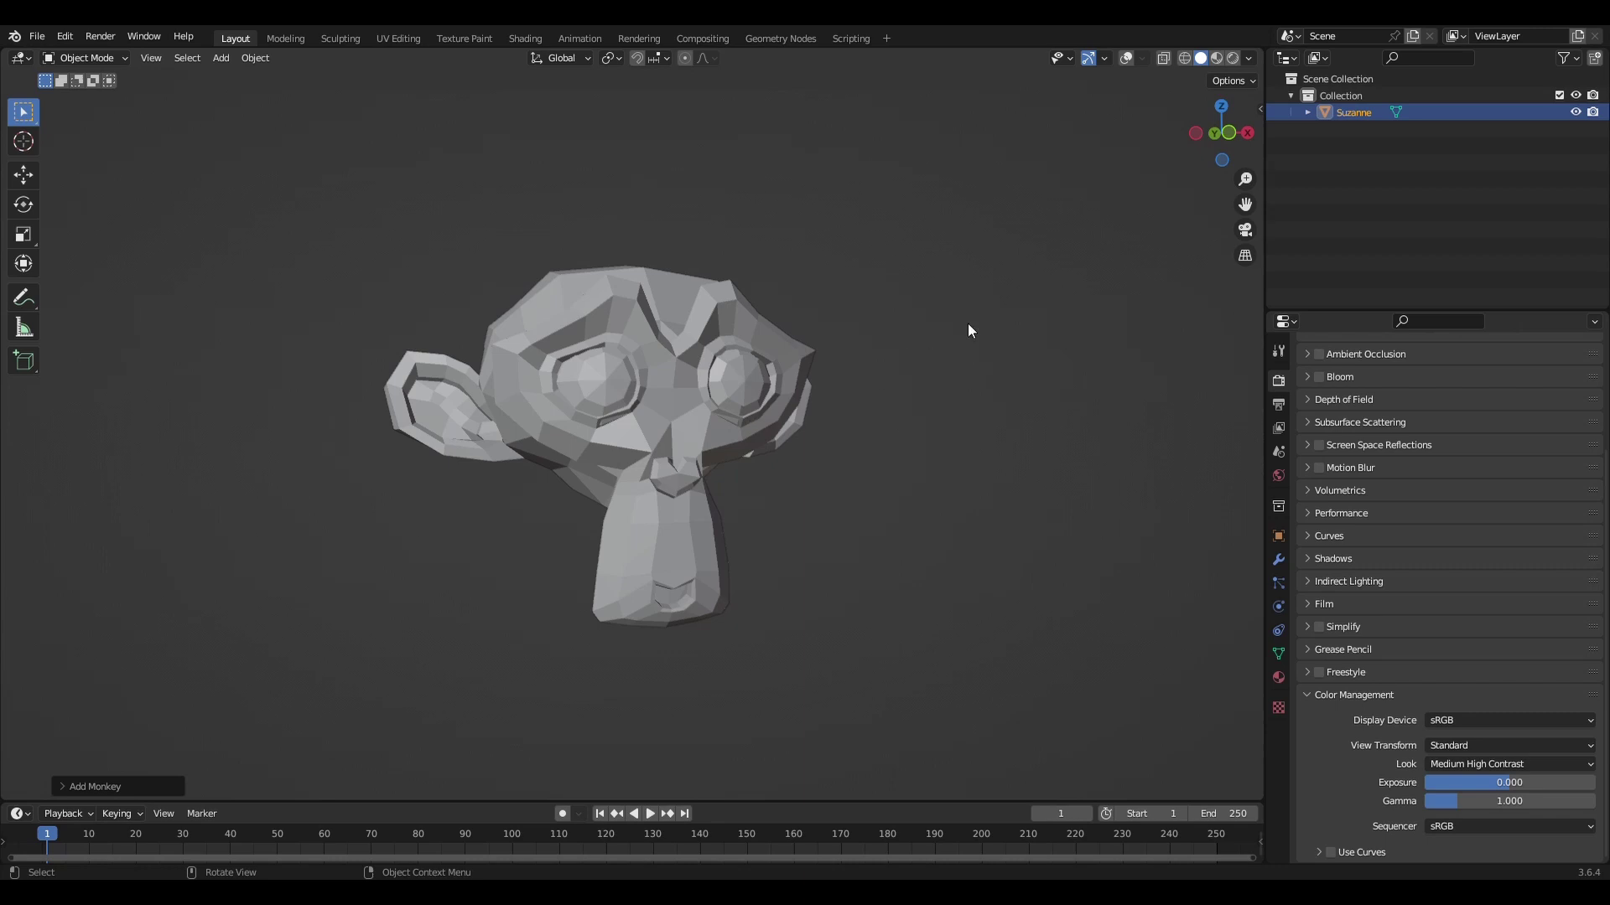
Step: Preview the viewport in Rendered shading, lit by a studio HDRI instead of the scene world
{"action": "left_click", "coordinate": [1232, 61]}
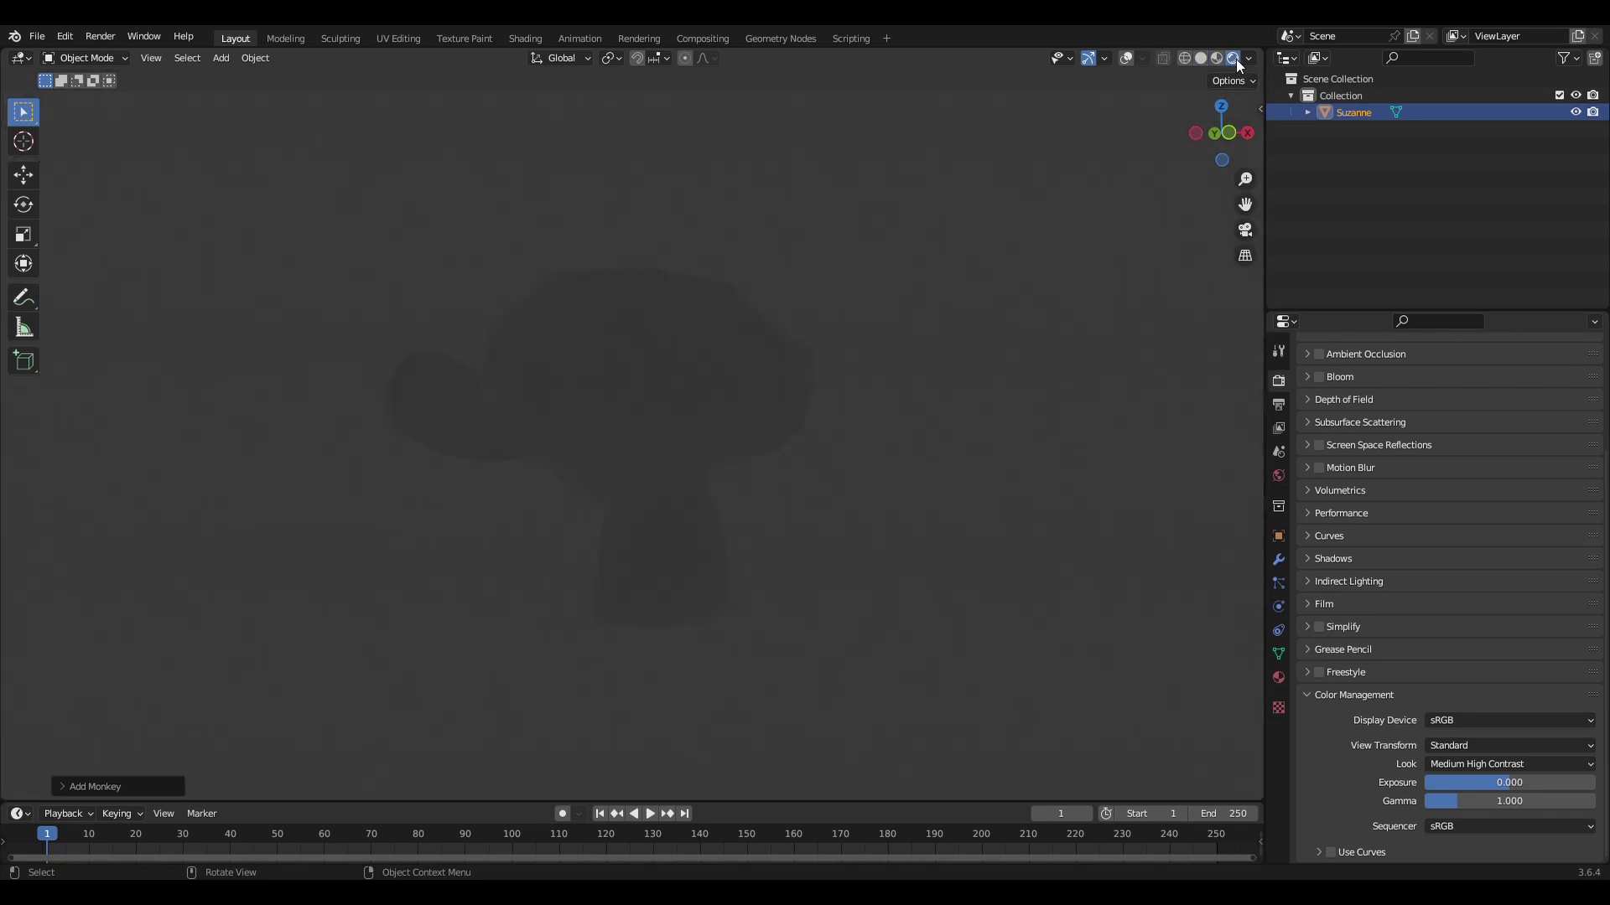
{"action": "left_click", "coordinate": [1248, 60]}
{"action": "left_click", "coordinate": [1154, 160]}
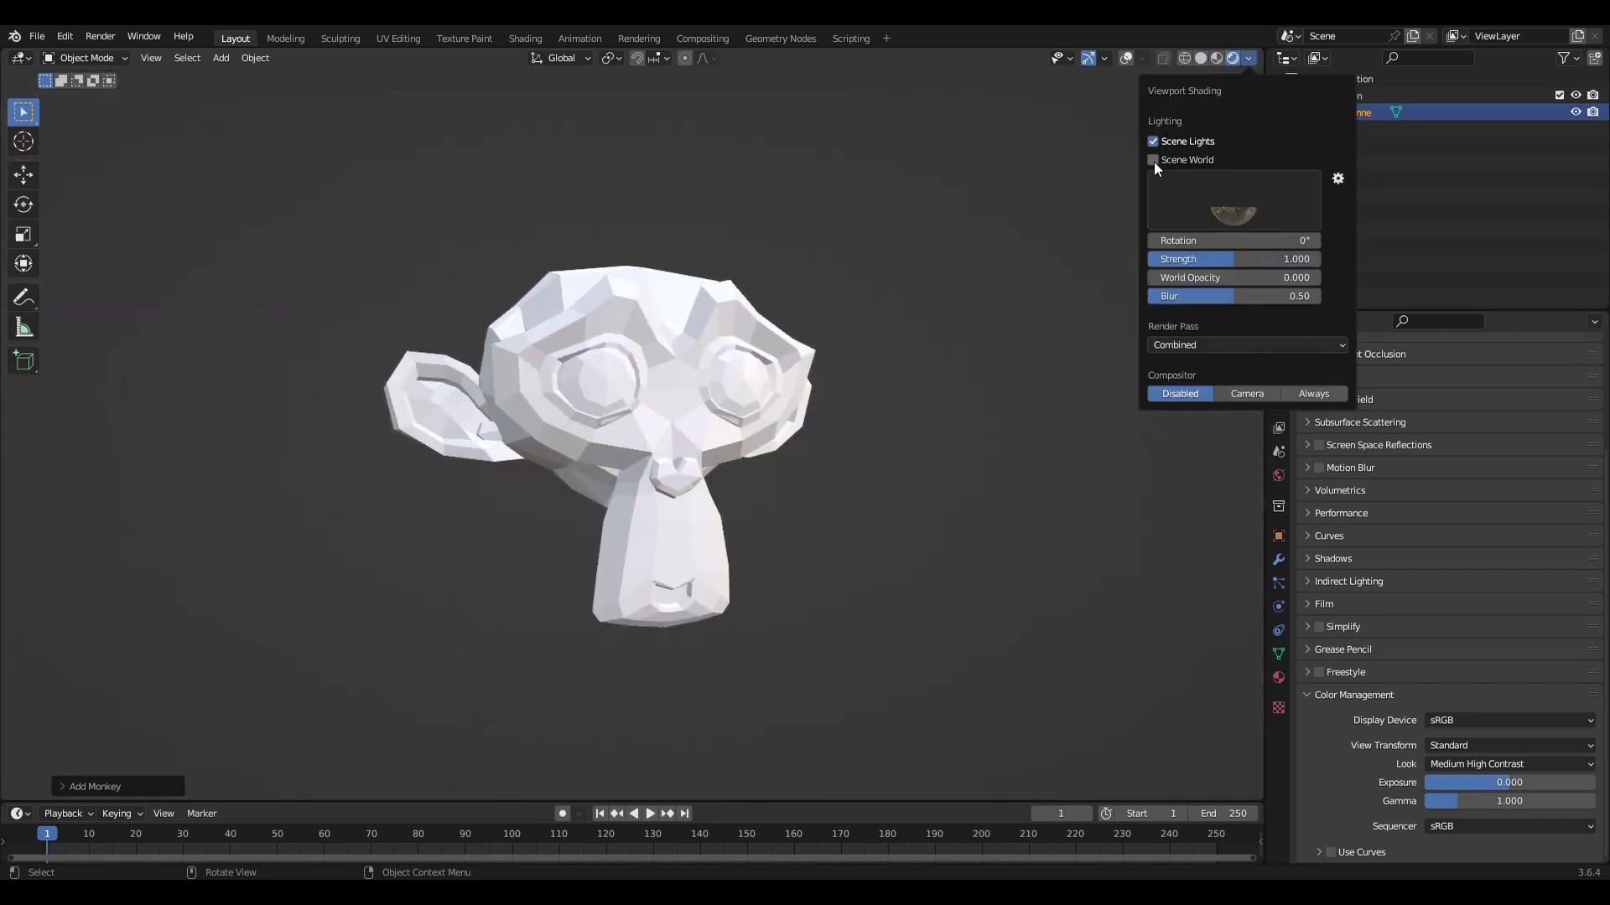
{"action": "left_click", "coordinate": [1249, 58]}
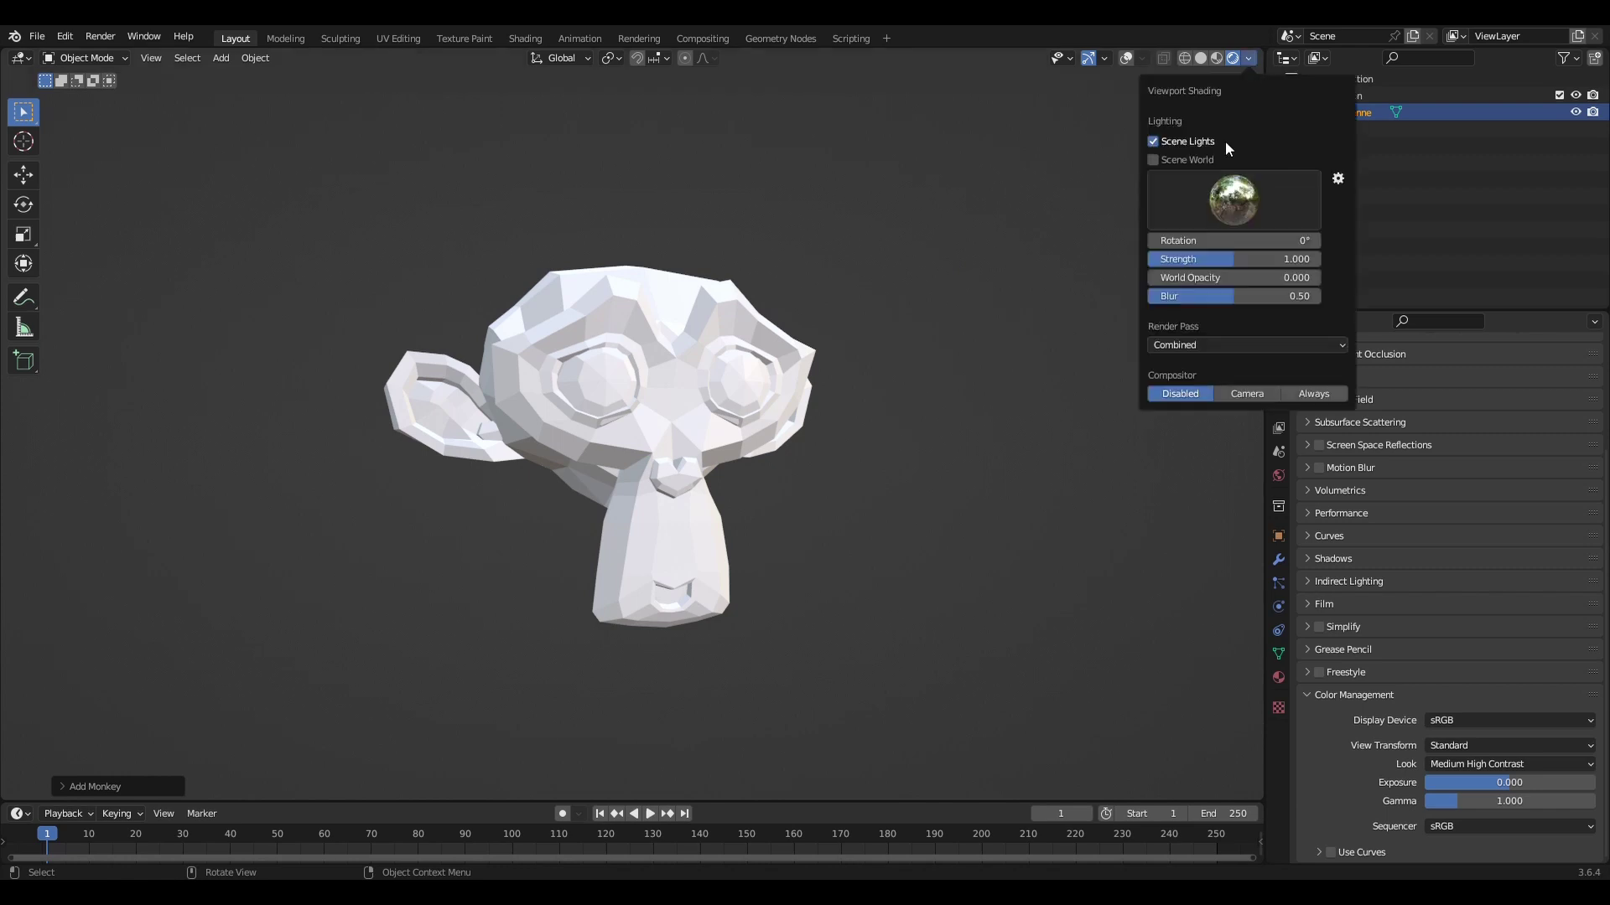
{"action": "left_click", "coordinate": [1212, 204]}
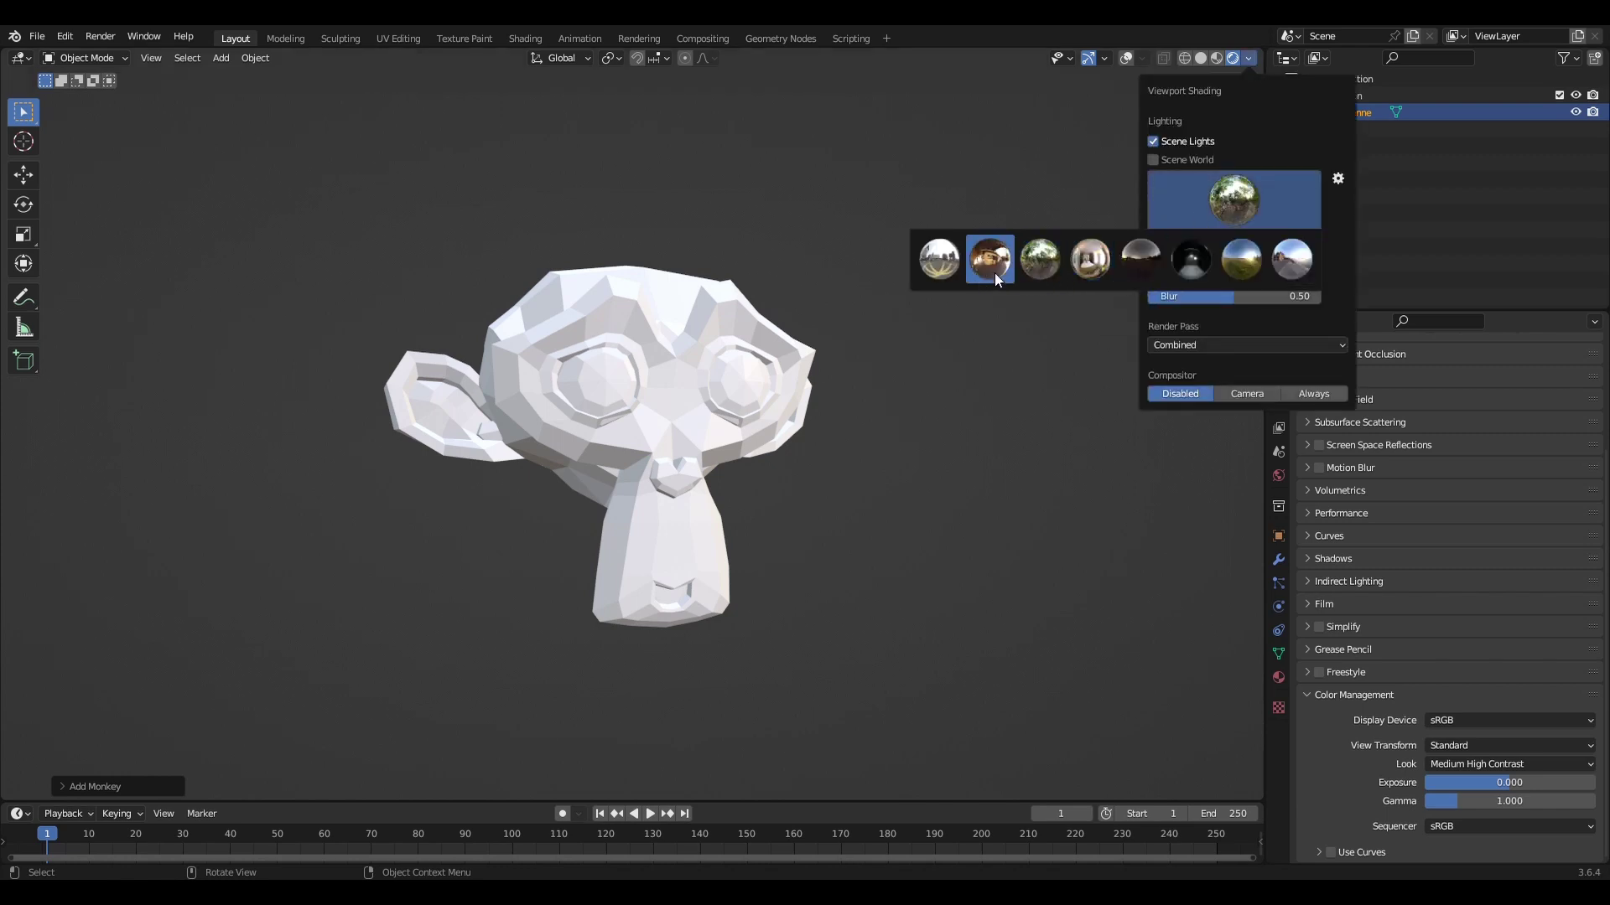
{"action": "left_click", "coordinate": [1072, 261]}
Step: Shade Suzanne smooth and enlarge the bottom editor area
{"action": "right_click", "coordinate": [803, 292]}
{"action": "left_click", "coordinate": [803, 292]}
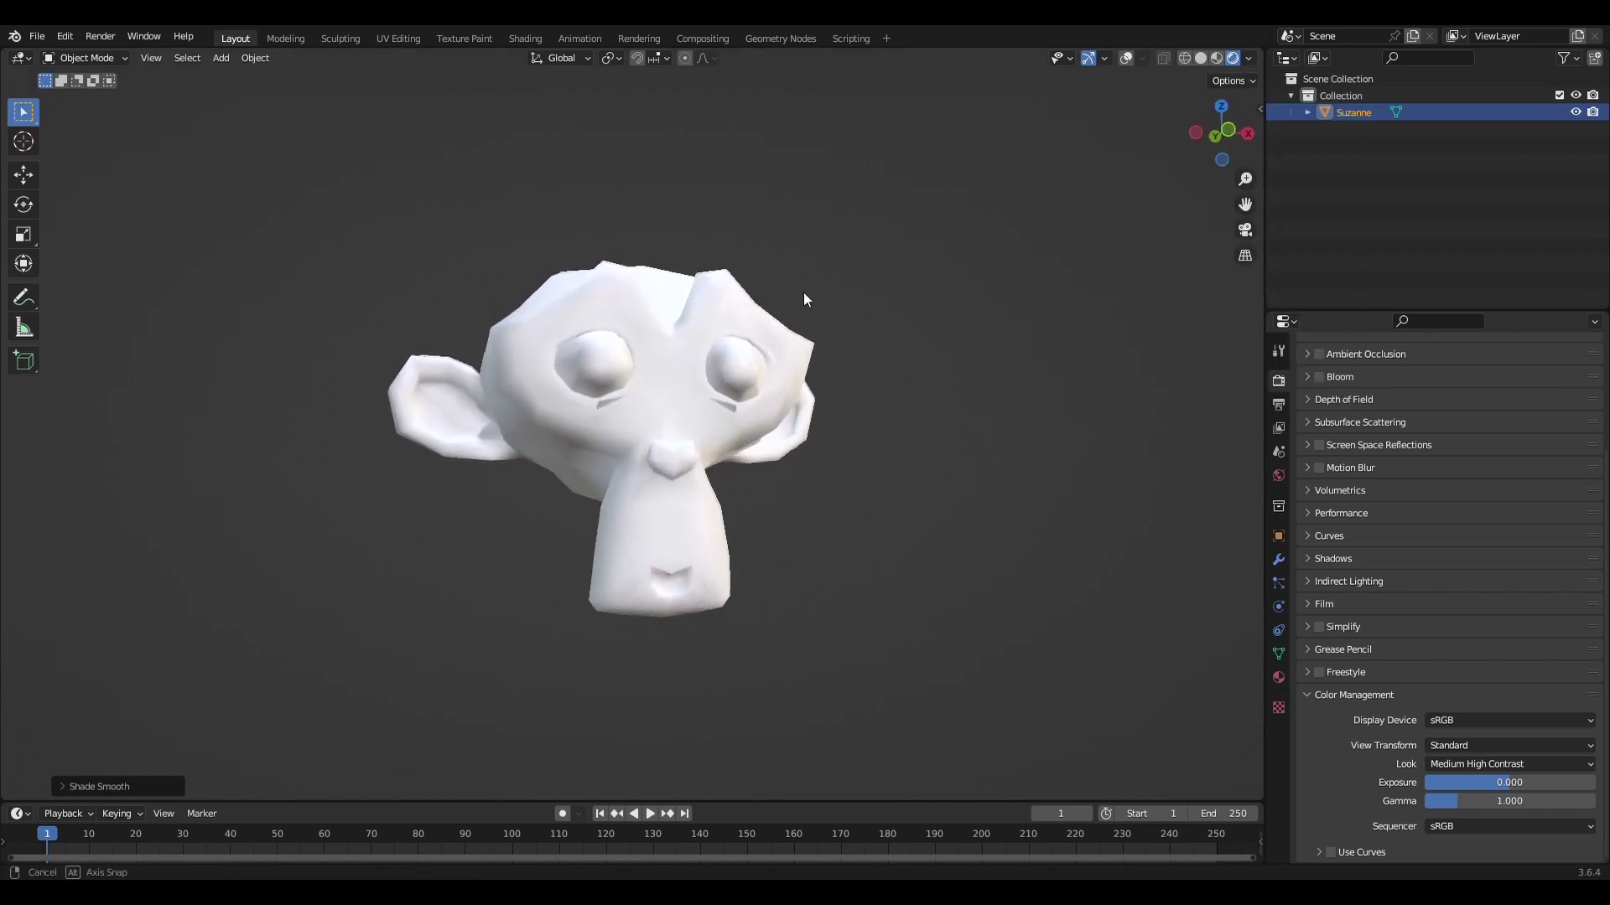
{"action": "left_click_drag", "start_coordinate": [819, 813], "coordinate": [827, 505]}
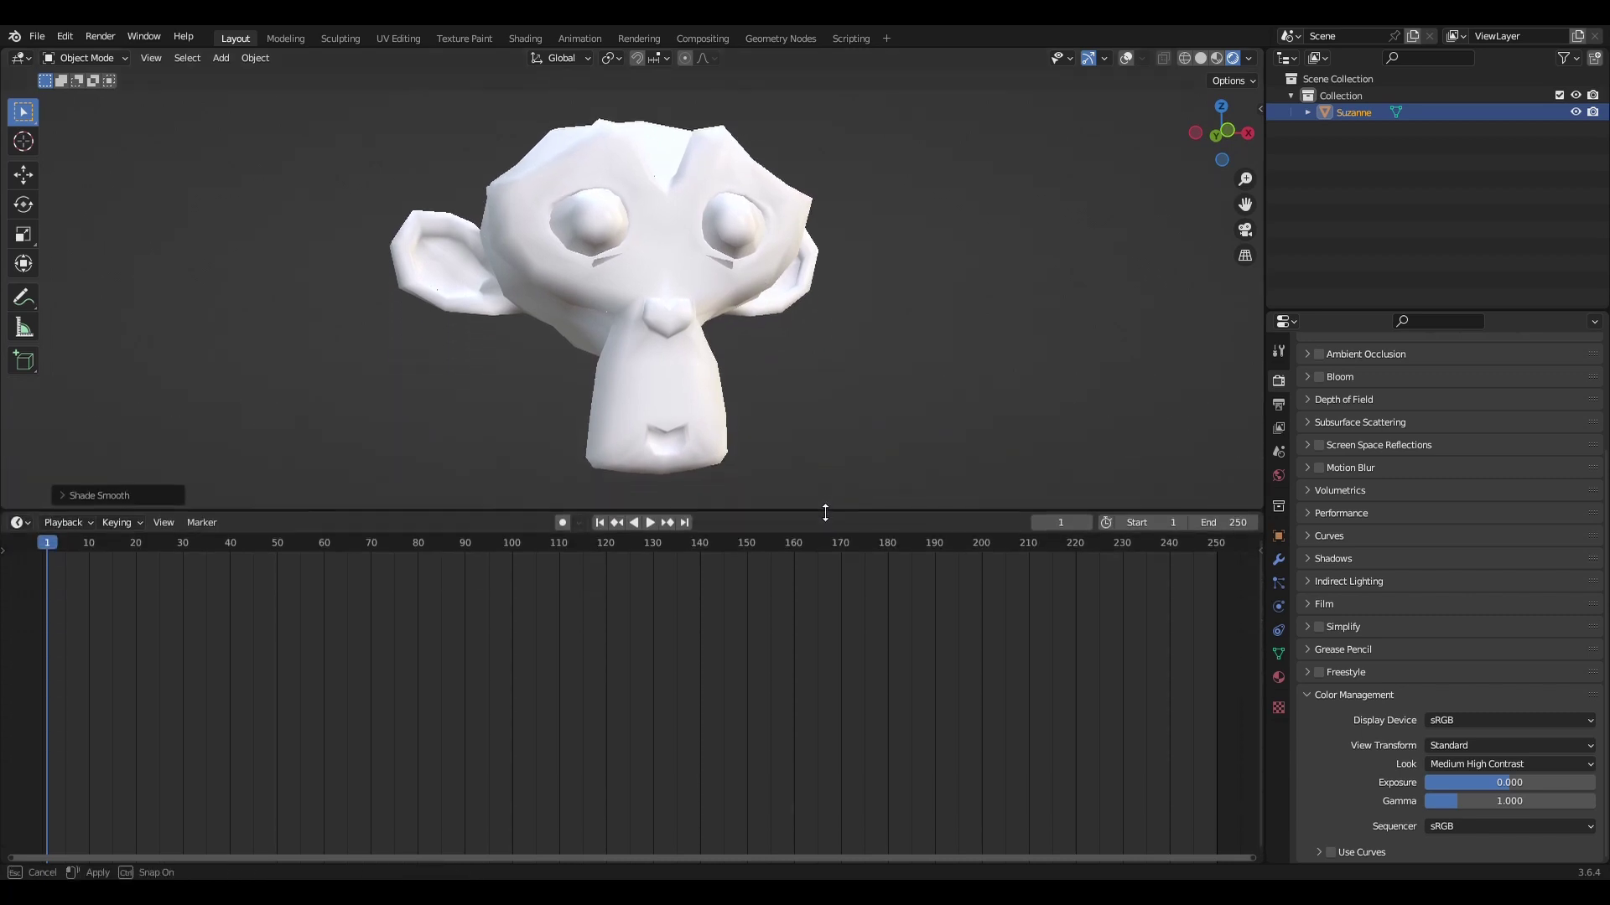
Step: Turn the bottom area into a Shader Editor and create the SimpleToon material for Suzanne
{"action": "left_click", "coordinate": [18, 507]}
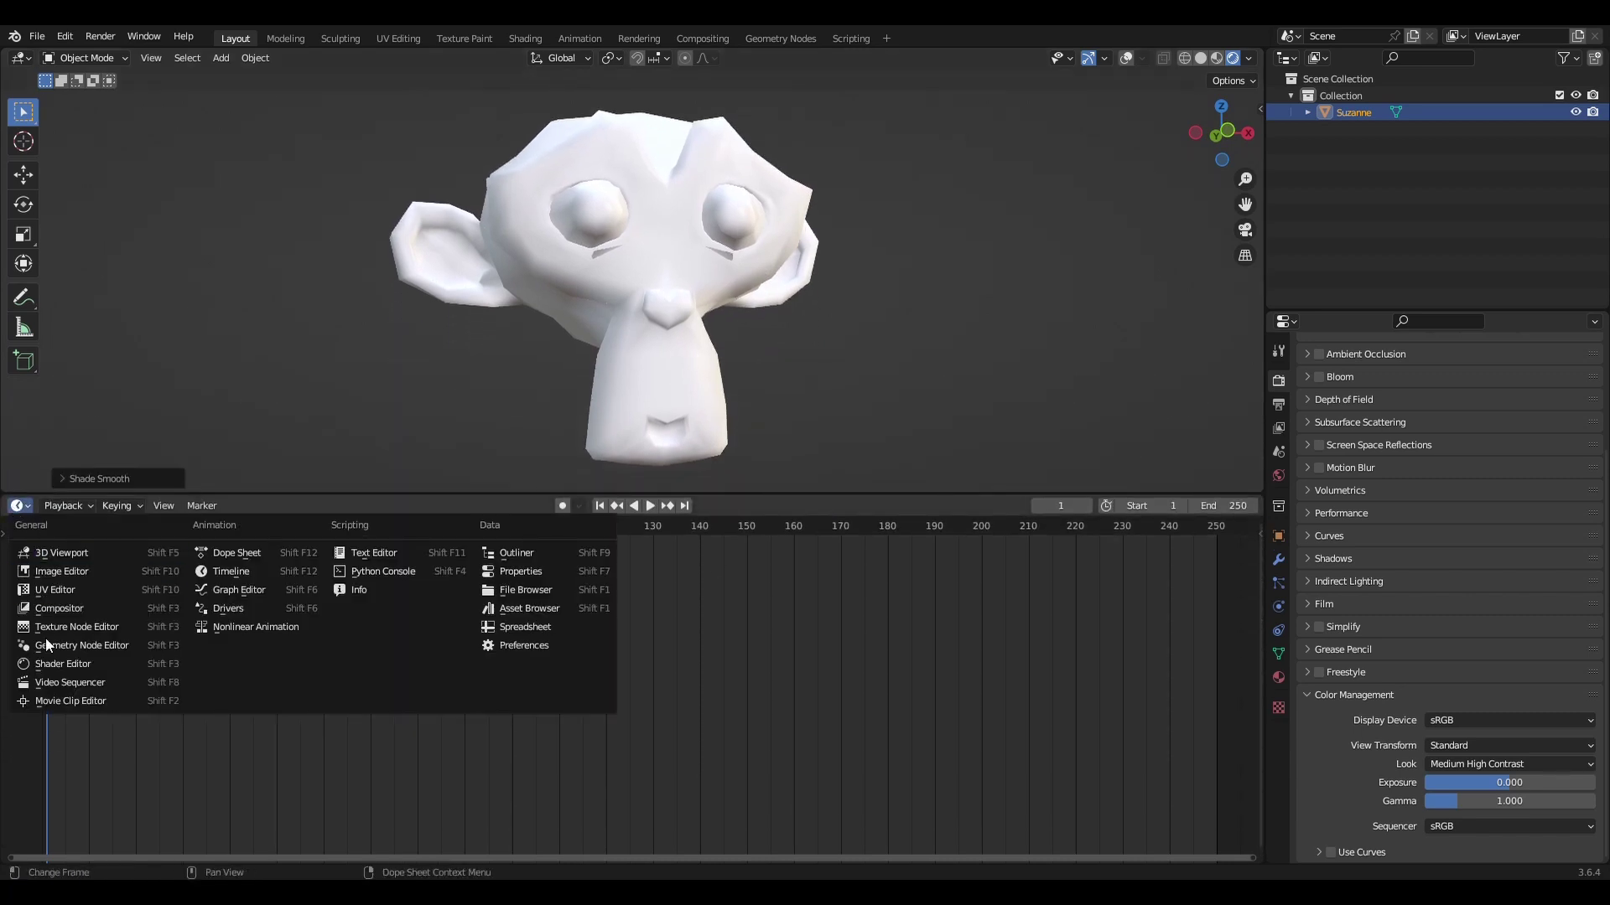
{"action": "left_click", "coordinate": [55, 666]}
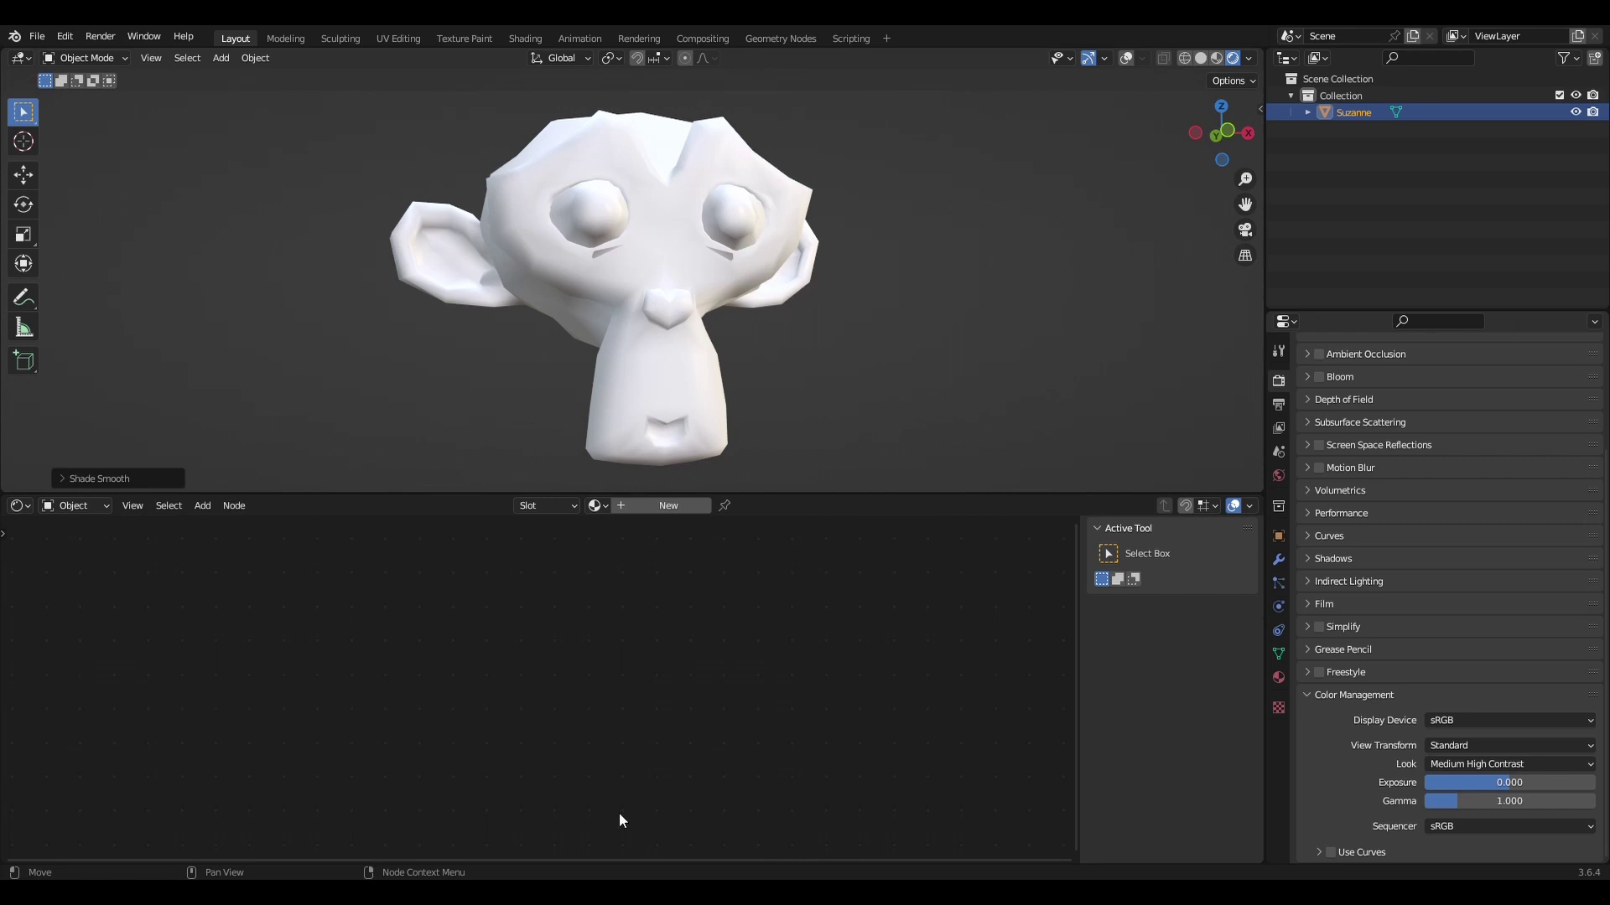
{"action": "left_click", "coordinate": [1276, 683]}
{"action": "left_click", "coordinate": [1395, 450]}
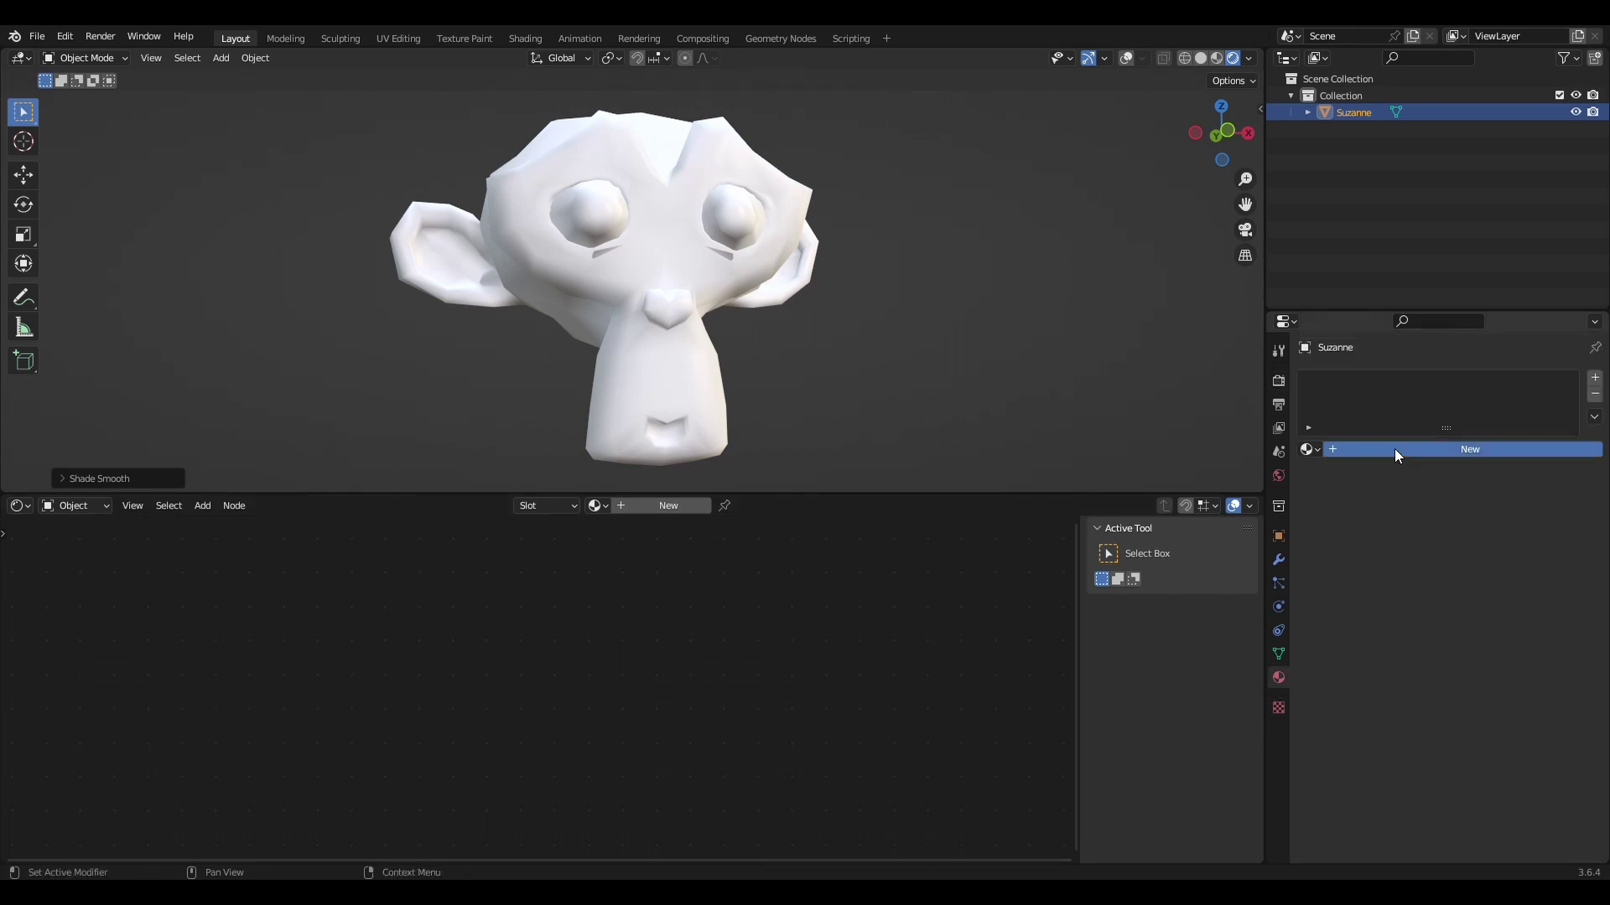
{"action": "scroll", "coordinate": [666, 622], "scroll_direction": "up", "scroll_amount": 3}
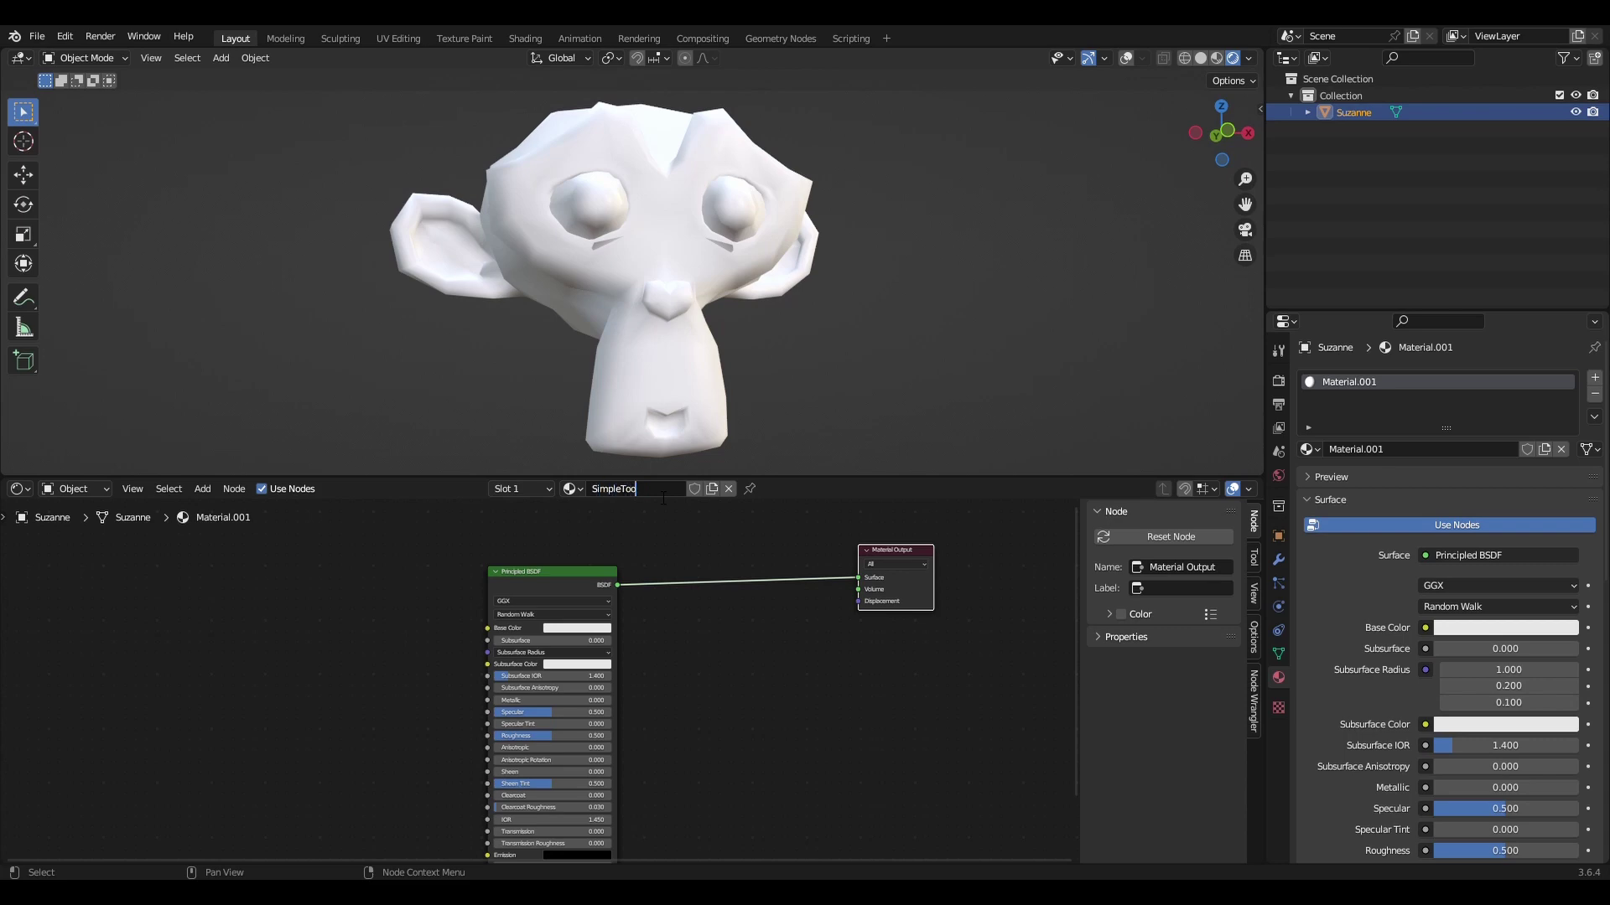
{"action": "scroll", "coordinate": [696, 586], "scroll_direction": "up", "scroll_amount": 1}
Step: Add Texture Coordinate and Mapping nodes, drop the Image Texture, and link Mapping to Base Color
{"action": "left_click", "coordinate": [536, 565]}
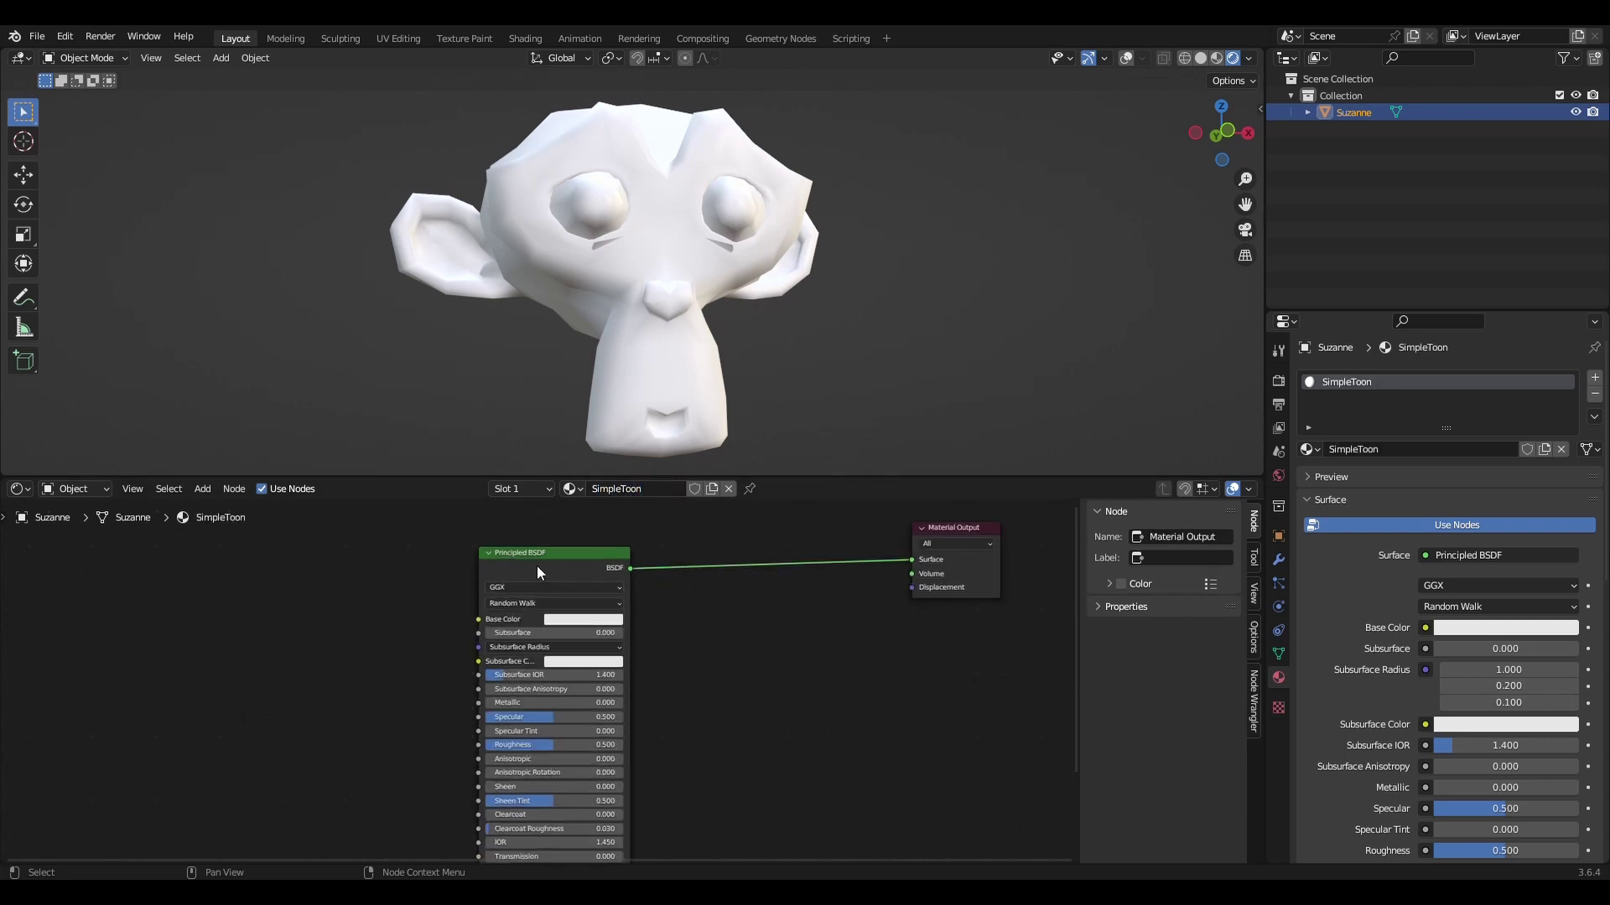
{"action": "key", "text": "ctrl+t"}
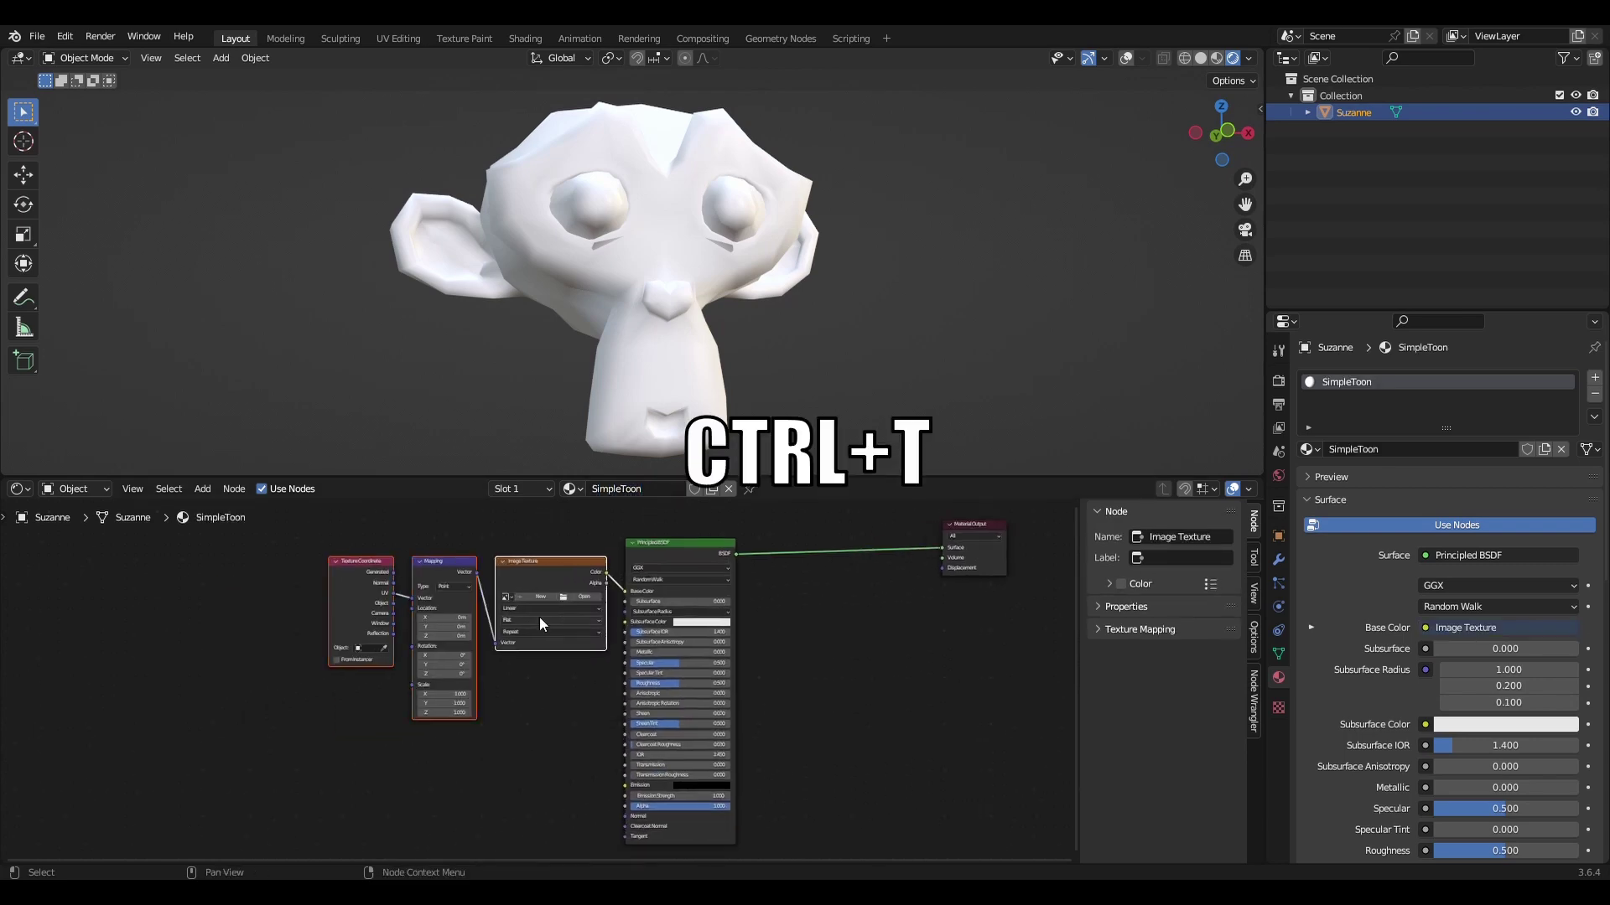
{"action": "left_click", "coordinate": [550, 534]}
{"action": "key", "text": "x"}
{"action": "mouse_move", "coordinate": [475, 540]}
{"action": "left_mouse_down"}
{"action": "mouse_move", "coordinate": [570, 586]}
{"action": "mouse_move", "coordinate": [662, 564]}
{"action": "left_mouse_up"}
Step: Find the Node Wrangler add-on in Preferences by searching 'NODE'
{"action": "left_click", "coordinate": [37, 37]}
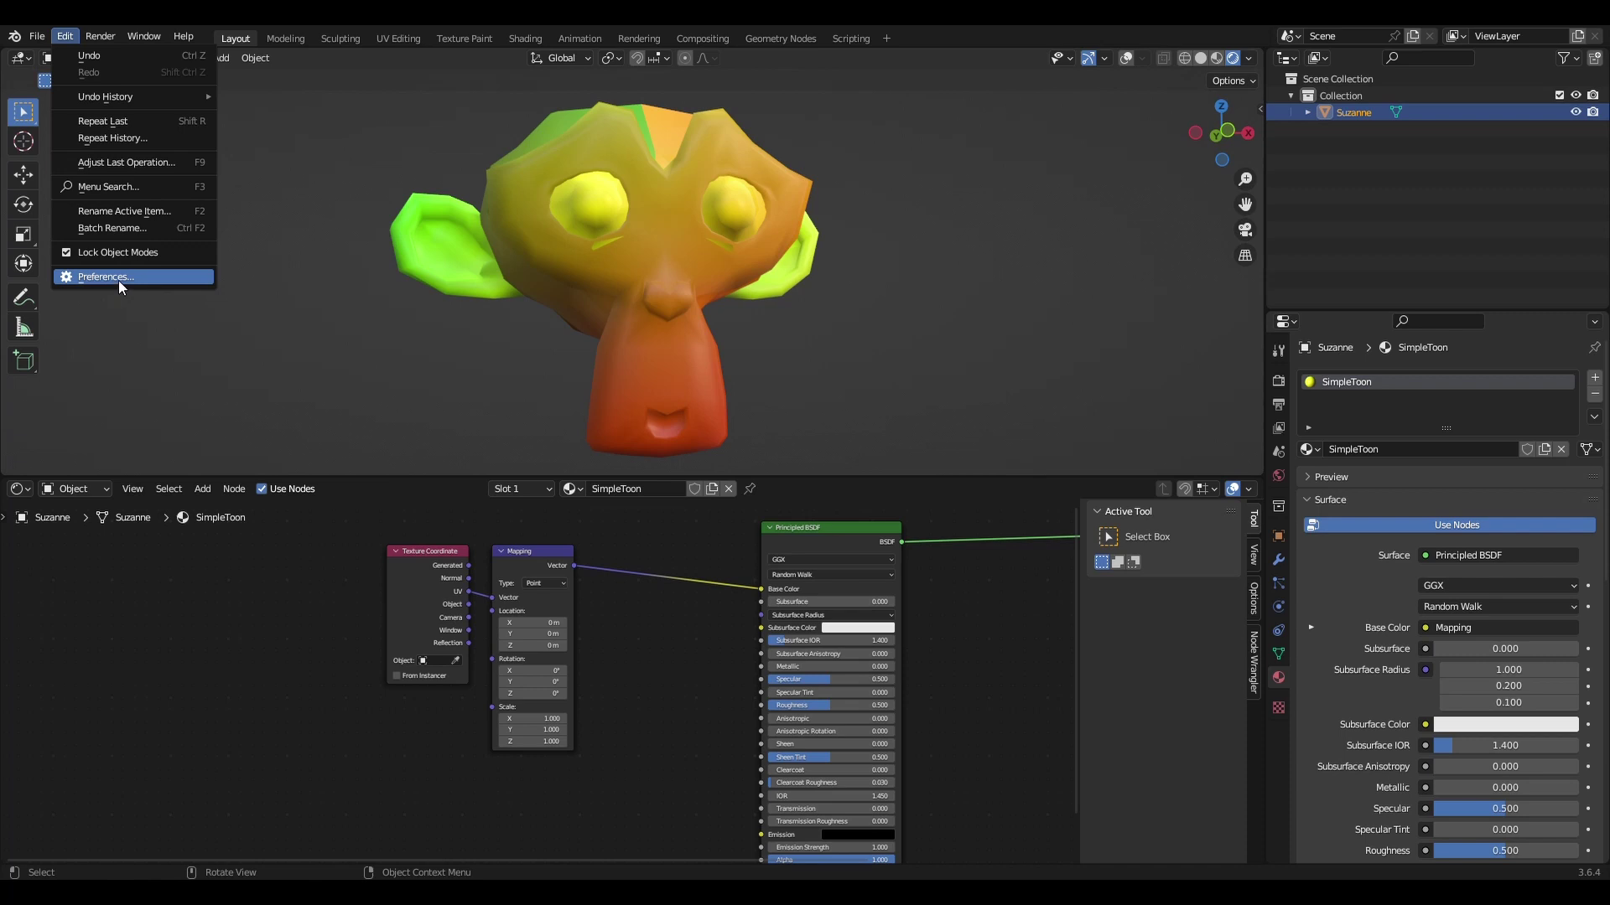
{"action": "left_click", "coordinate": [119, 280]}
{"action": "left_click", "coordinate": [87, 258]}
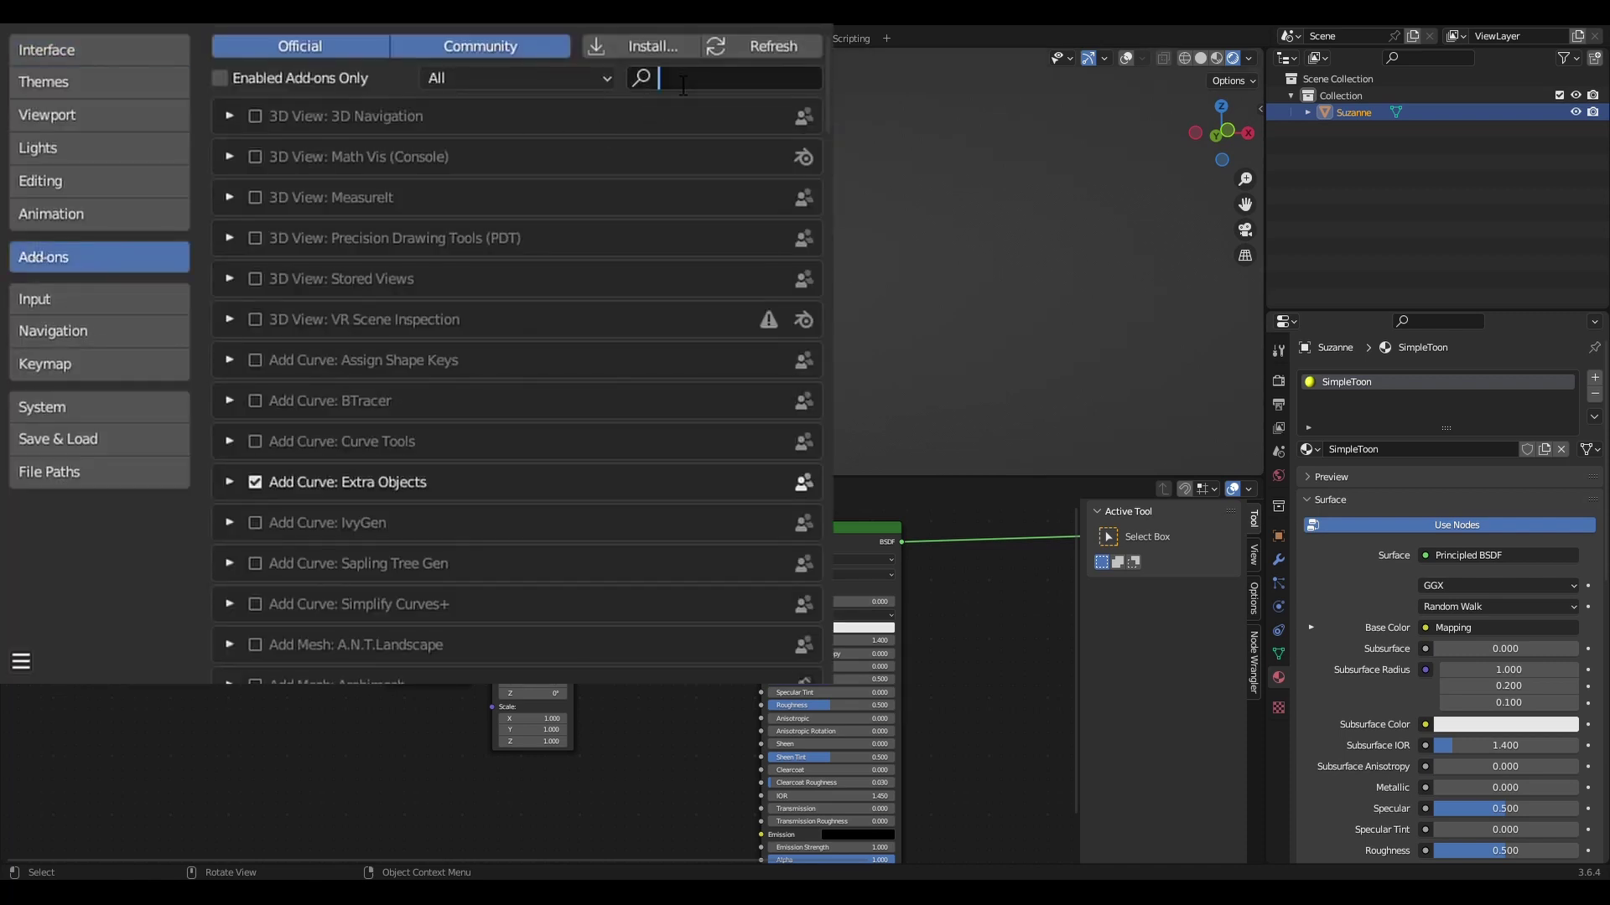
{"action": "type", "text": "NODE"}
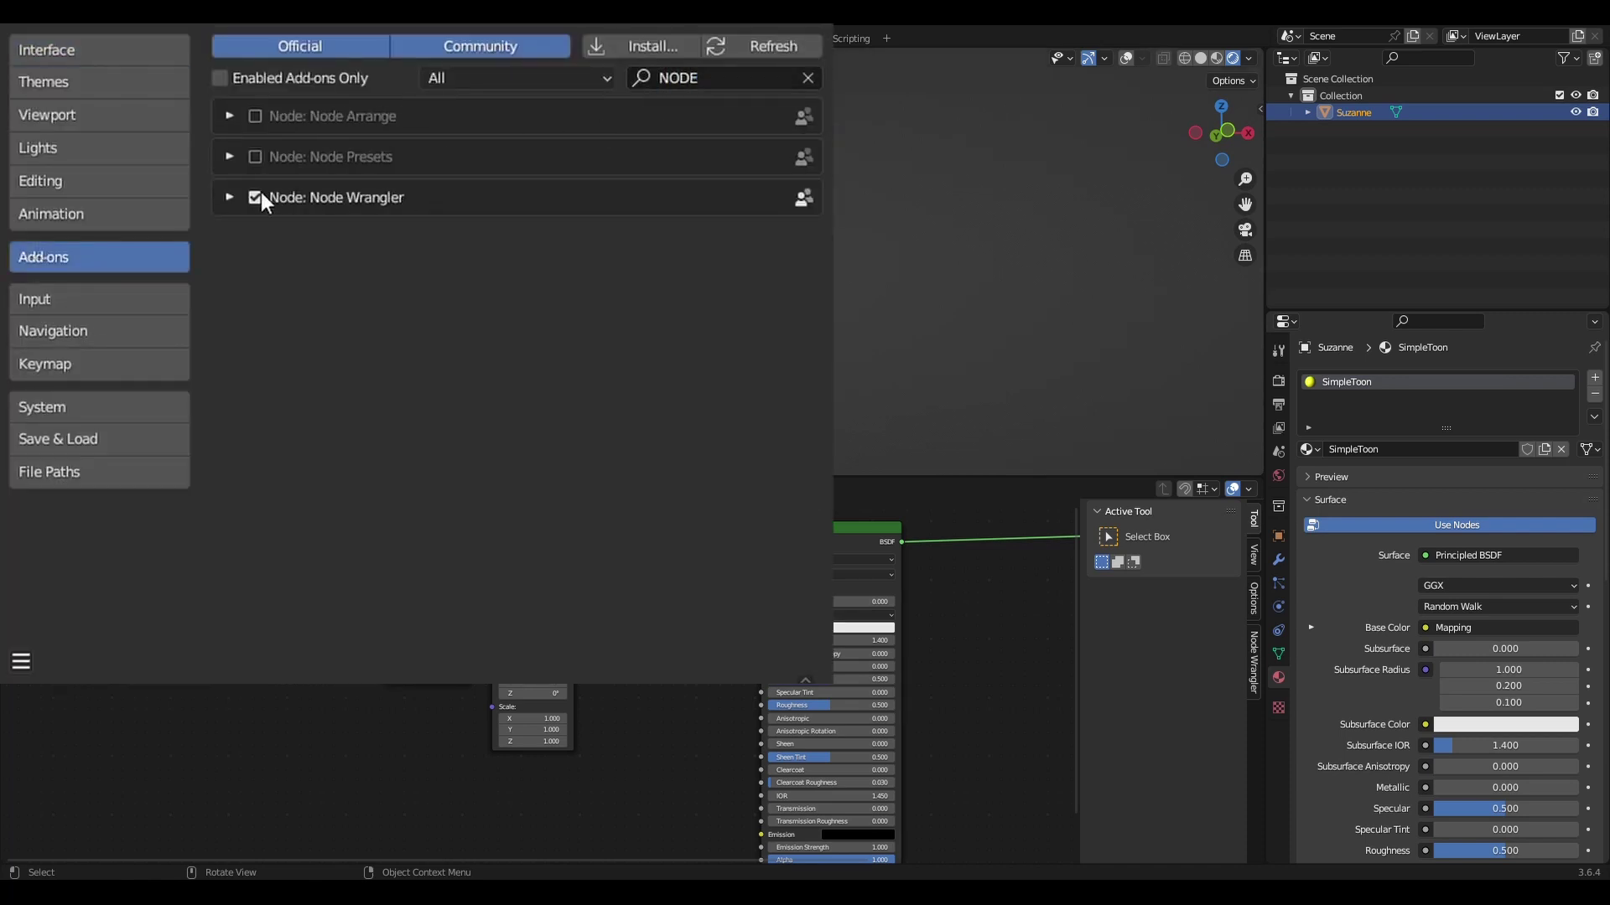
{"action": "left_click", "coordinate": [229, 200]}
Step: Insert a Shader to RGB node between the Principled BSDF and Material Output
{"action": "key", "text": "shift+a"}
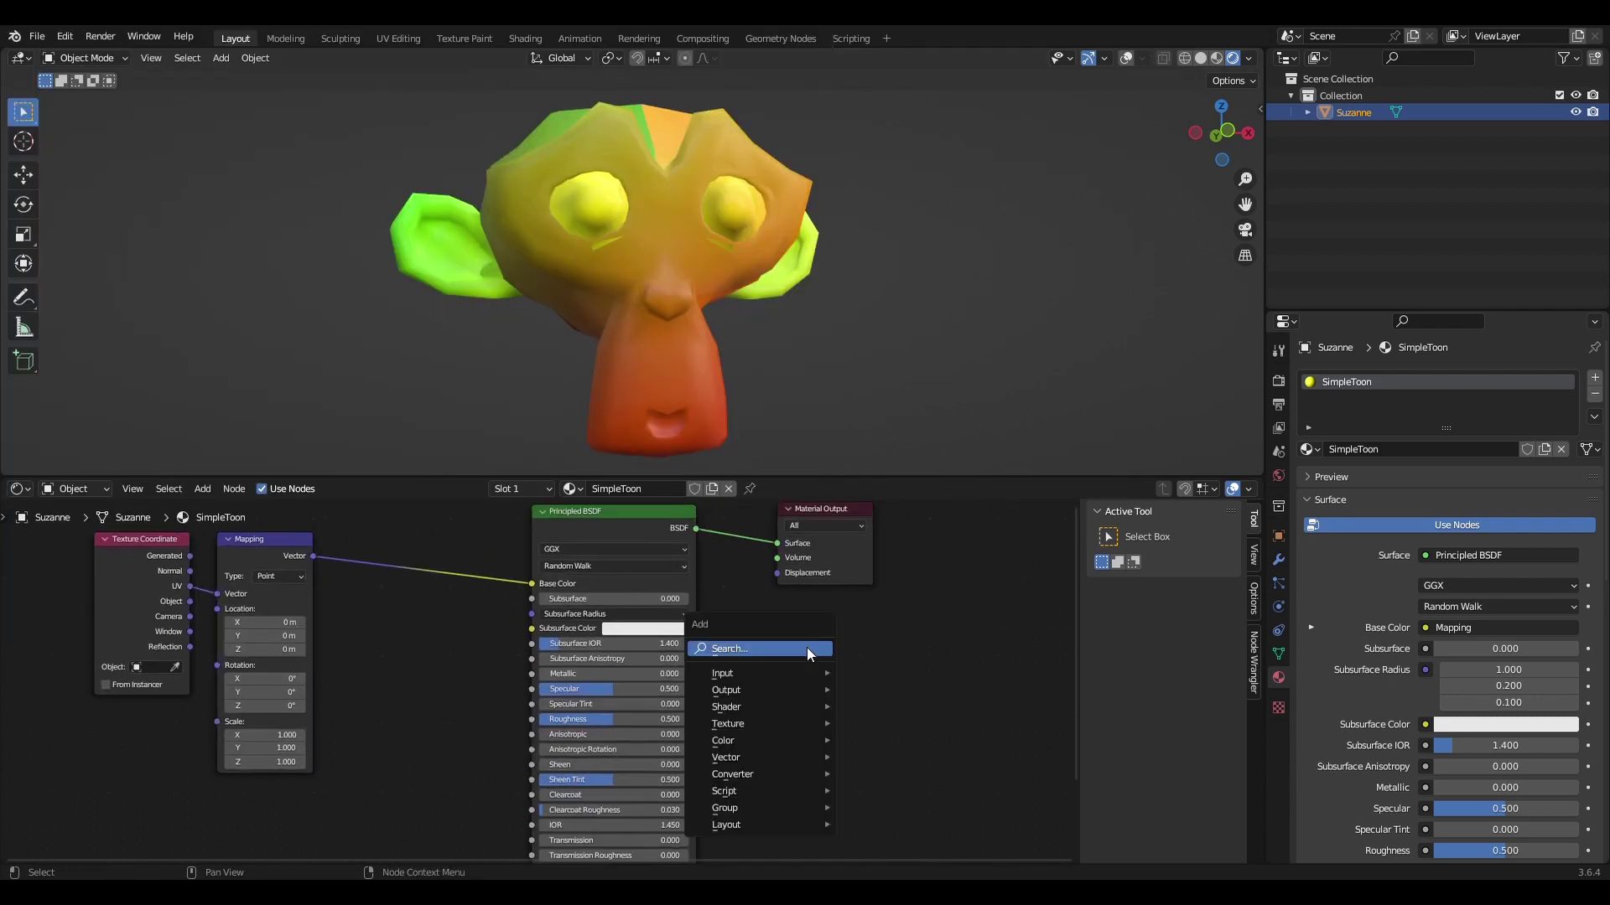
{"action": "left_click", "coordinate": [805, 624]}
{"action": "type", "text": "SHADER"}
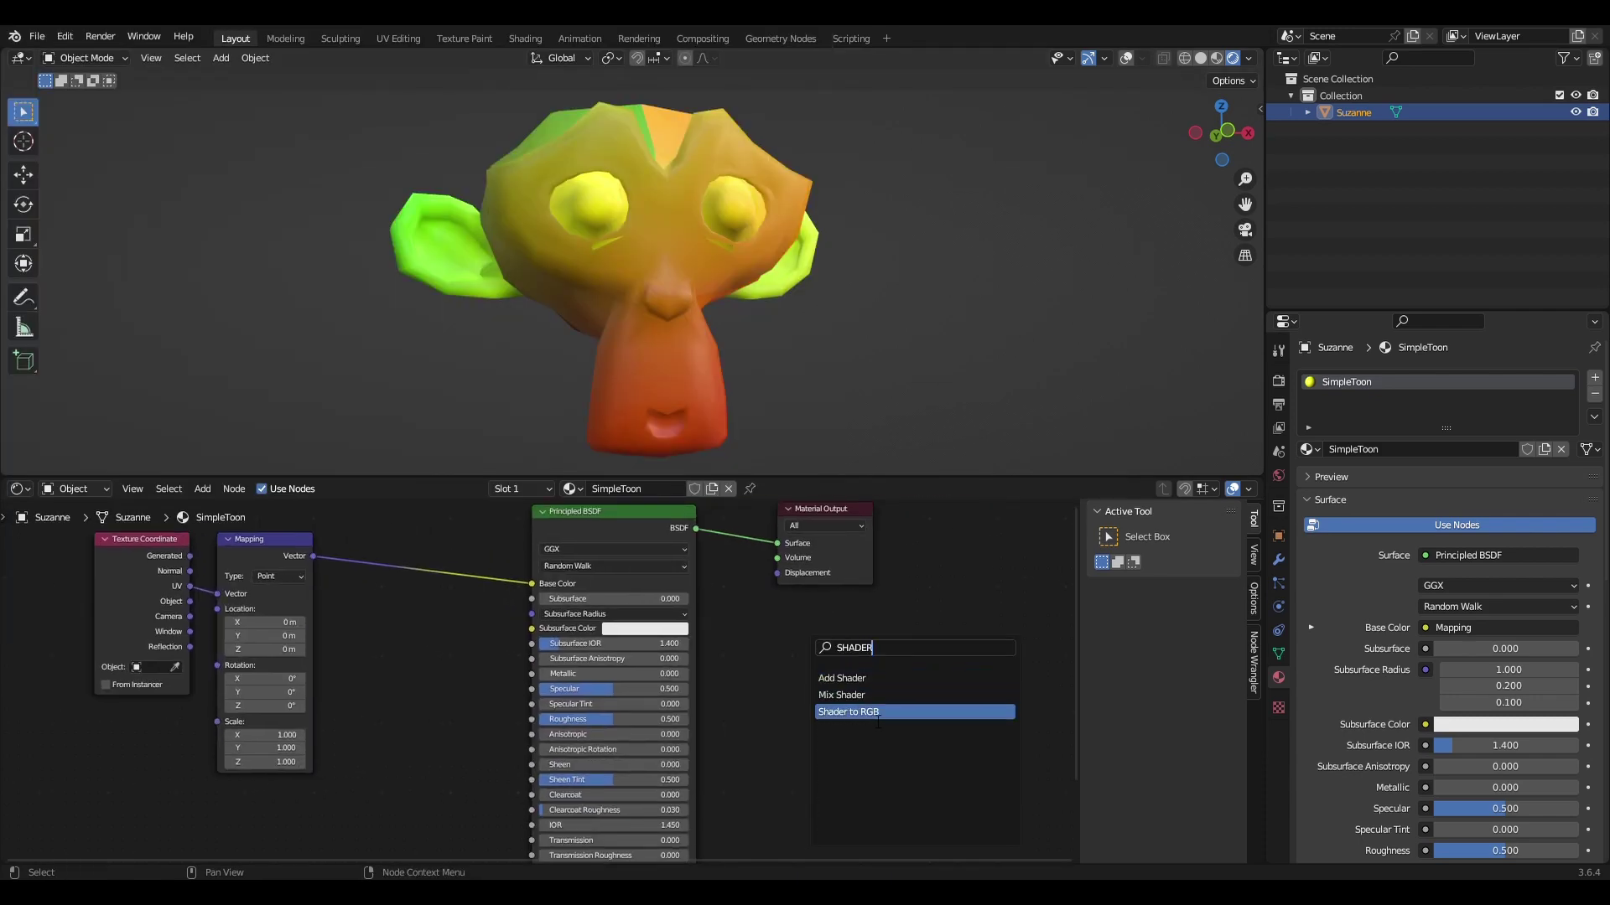
{"action": "left_click", "coordinate": [871, 712]}
{"action": "left_click", "coordinate": [767, 592]}
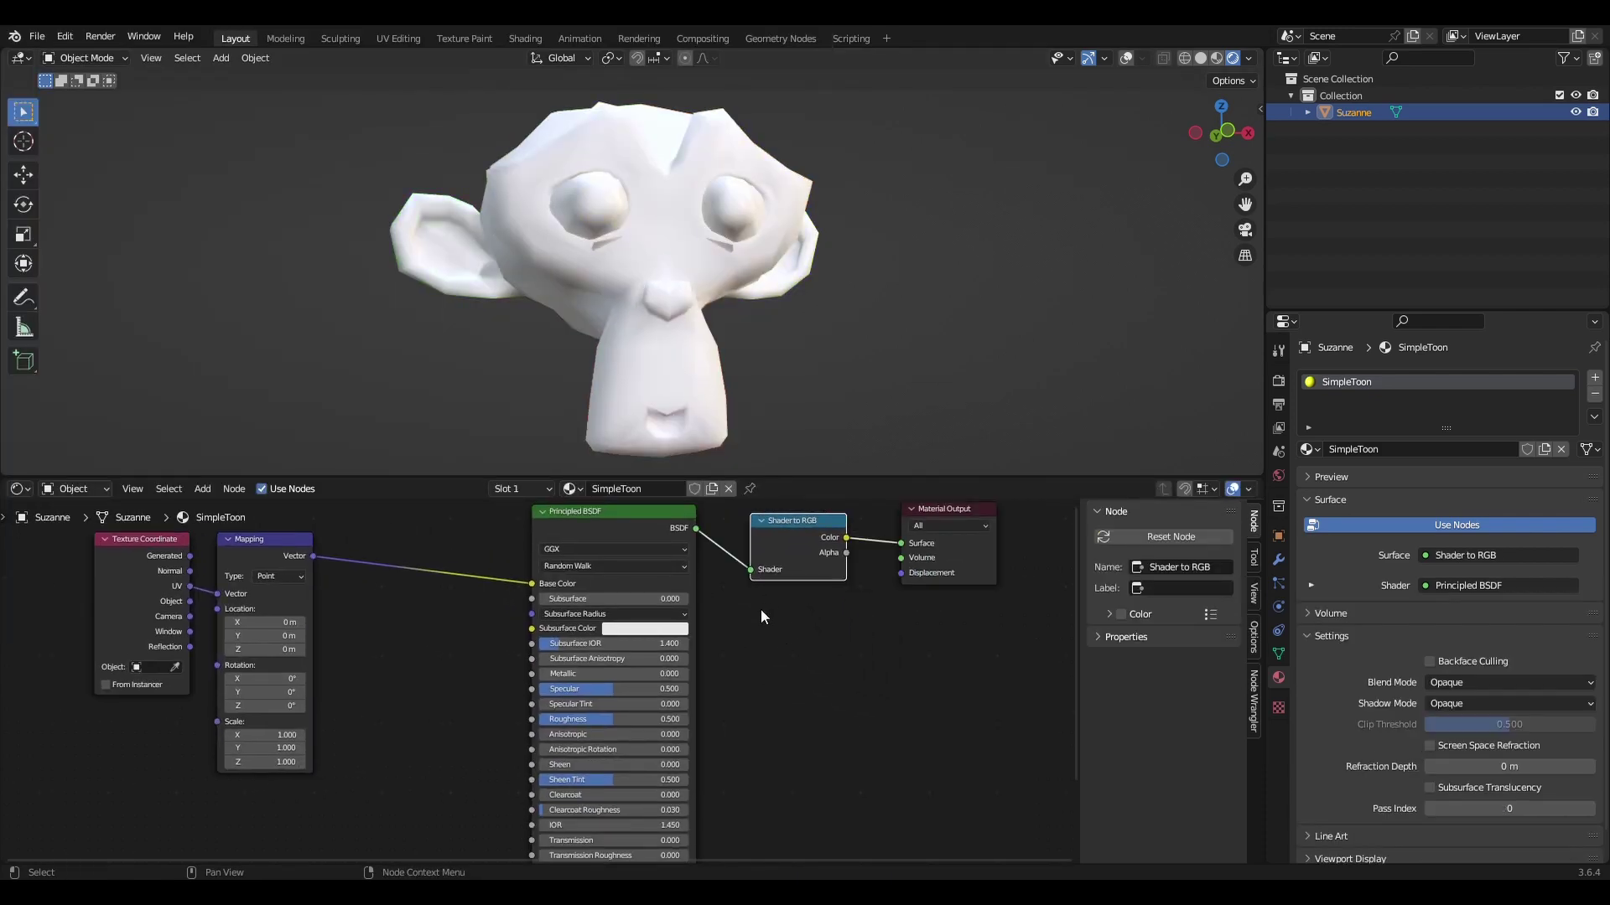
{"action": "scroll", "coordinate": [805, 620], "scroll_direction": "right", "scroll_amount": 5, "text": "ctrl"}
{"action": "mouse_move", "coordinate": [787, 571]}
{"action": "left_mouse_down"}
{"action": "mouse_move", "coordinate": [963, 554]}
{"action": "mouse_move", "coordinate": [922, 590]}
{"action": "left_mouse_up"}
Step: Insert a Color Ramp node after Shader to RGB, before the Material Output
{"action": "left_click", "coordinate": [794, 635]}
{"action": "type", "text": "c"}
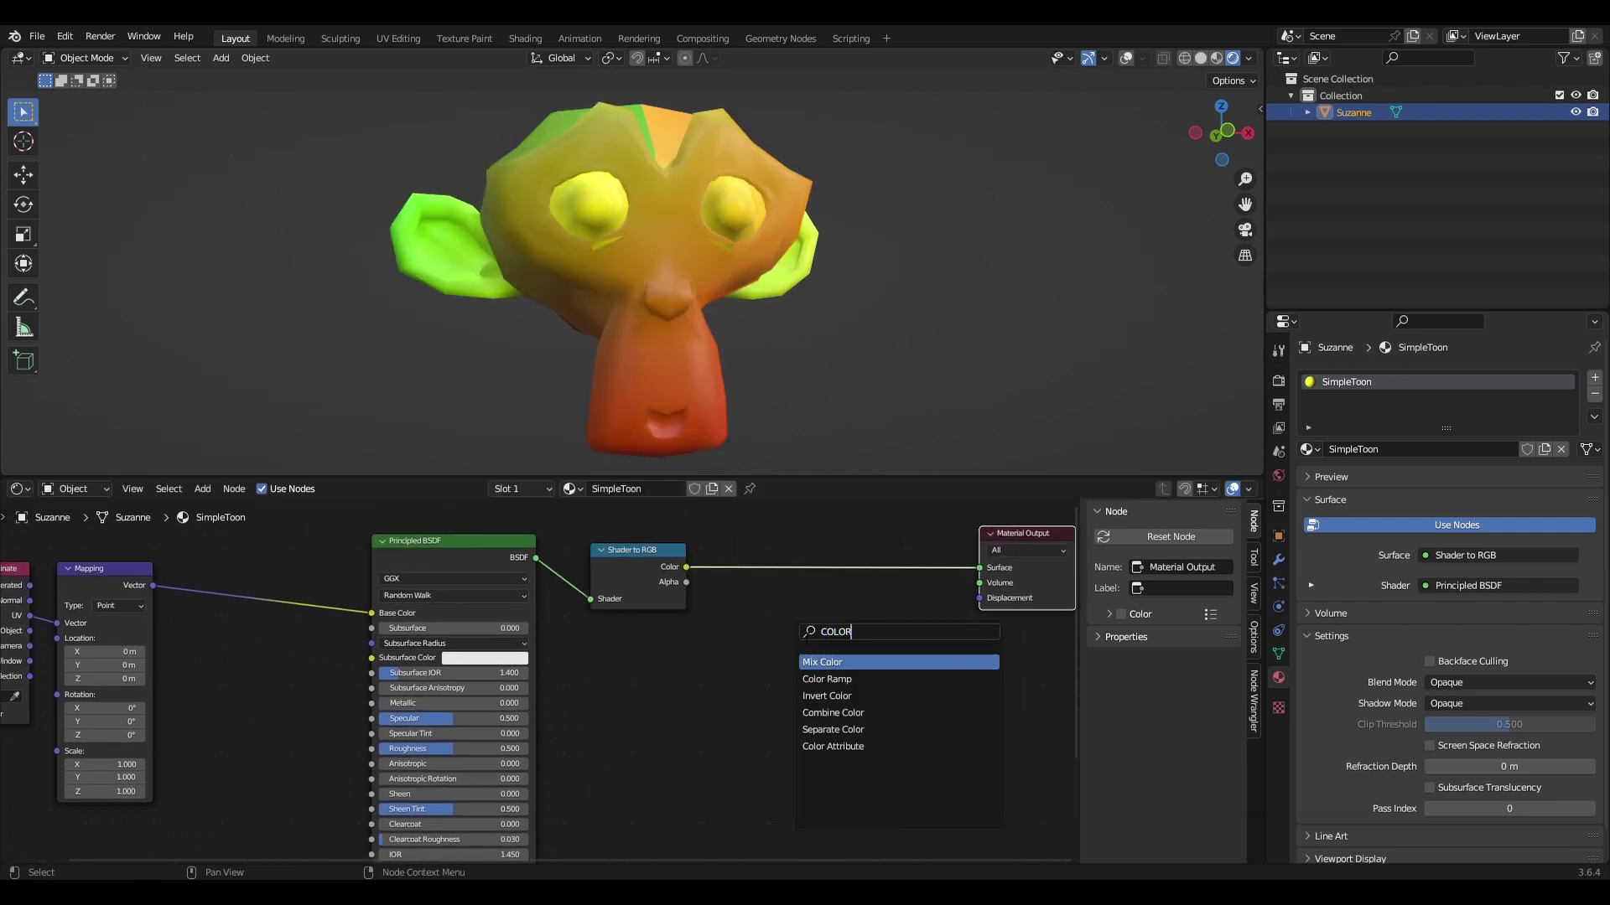
{"action": "left_click", "coordinate": [827, 679]}
{"action": "left_click", "coordinate": [788, 609]}
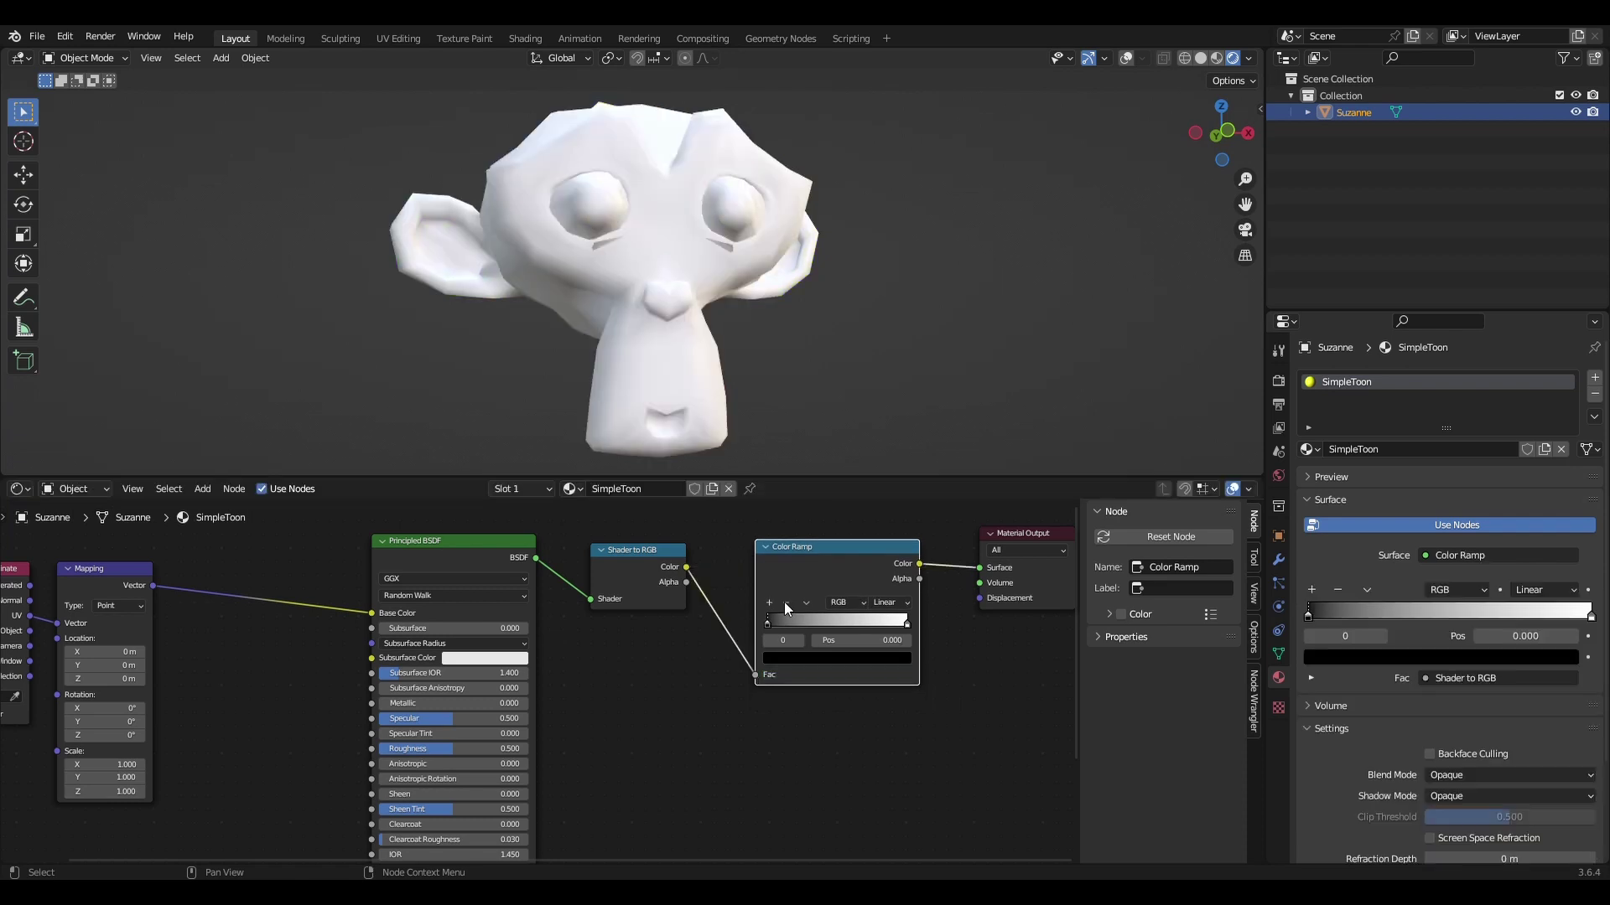
{"action": "scroll", "coordinate": [837, 720], "scroll_direction": "up", "scroll_amount": 2}
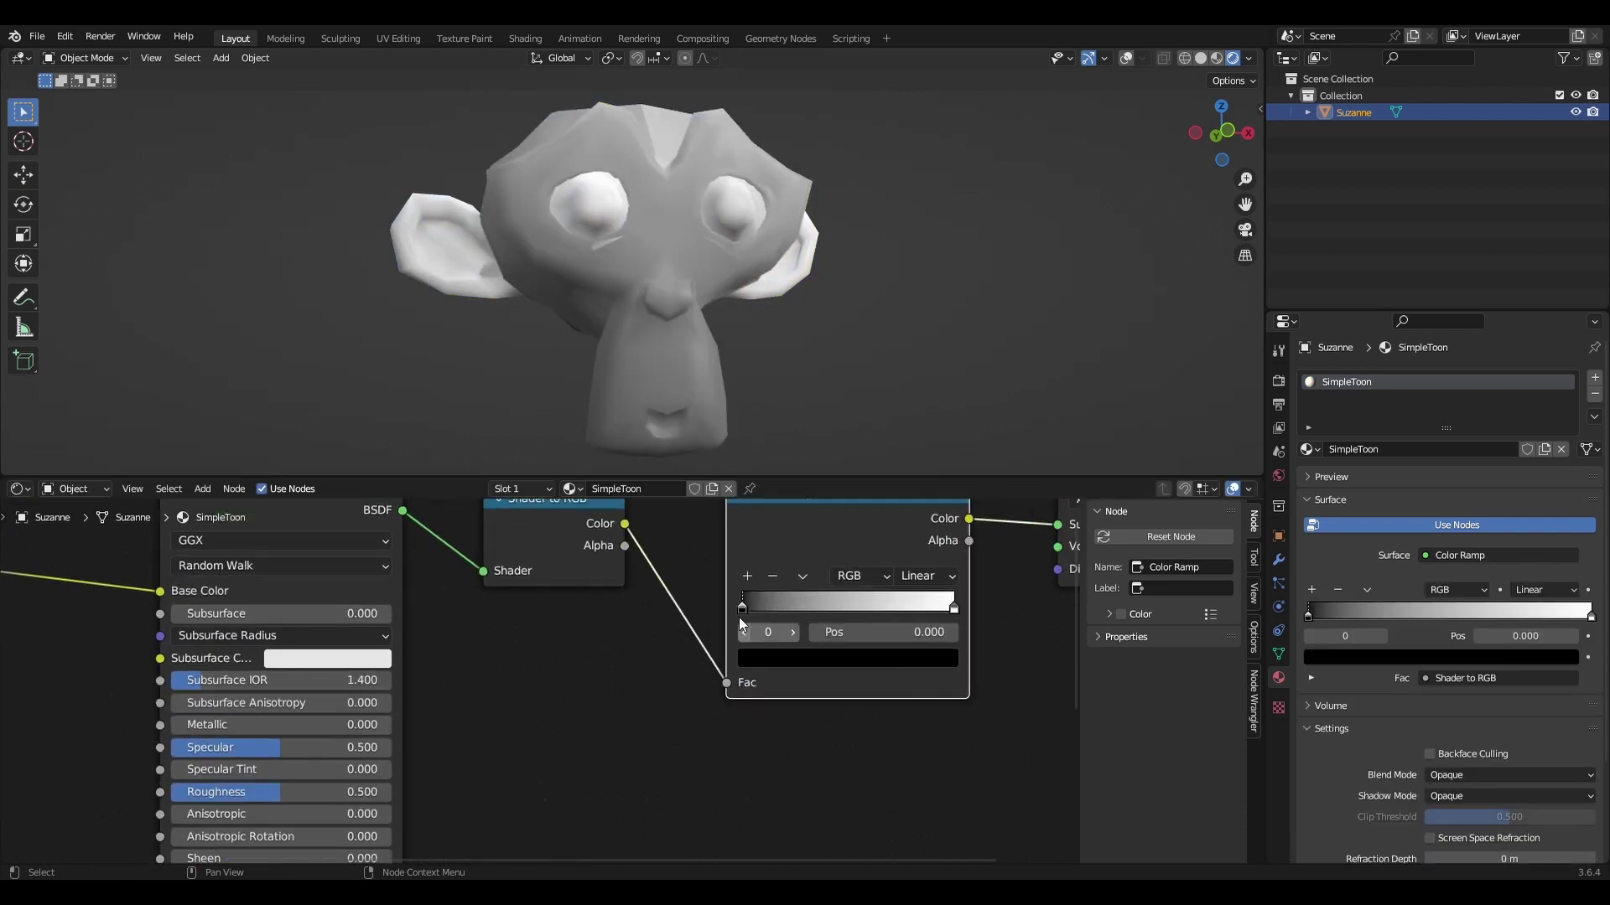
Step: Colour the ramp's dark stop purple and add a blue middle stop
{"action": "left_click", "coordinate": [762, 656]}
{"action": "left_click_drag", "start_coordinate": [912, 503], "coordinate": [911, 437]}
{"action": "left_click", "coordinate": [876, 482]}
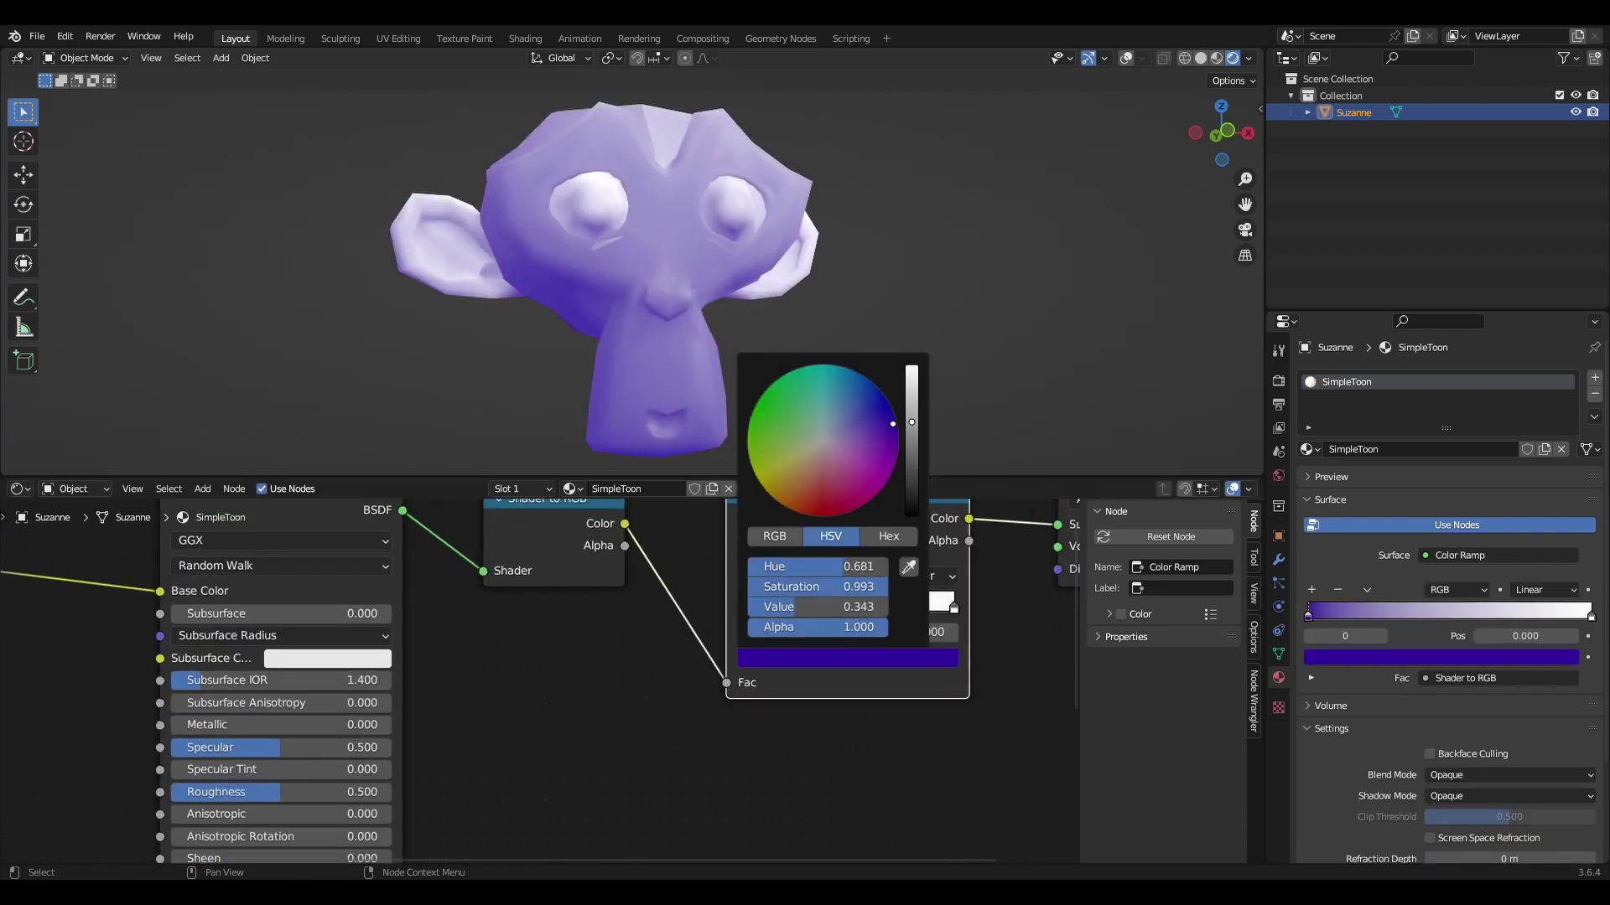
{"action": "left_click", "coordinate": [747, 576]}
{"action": "left_click", "coordinate": [834, 658]}
{"action": "left_click", "coordinate": [842, 420]}
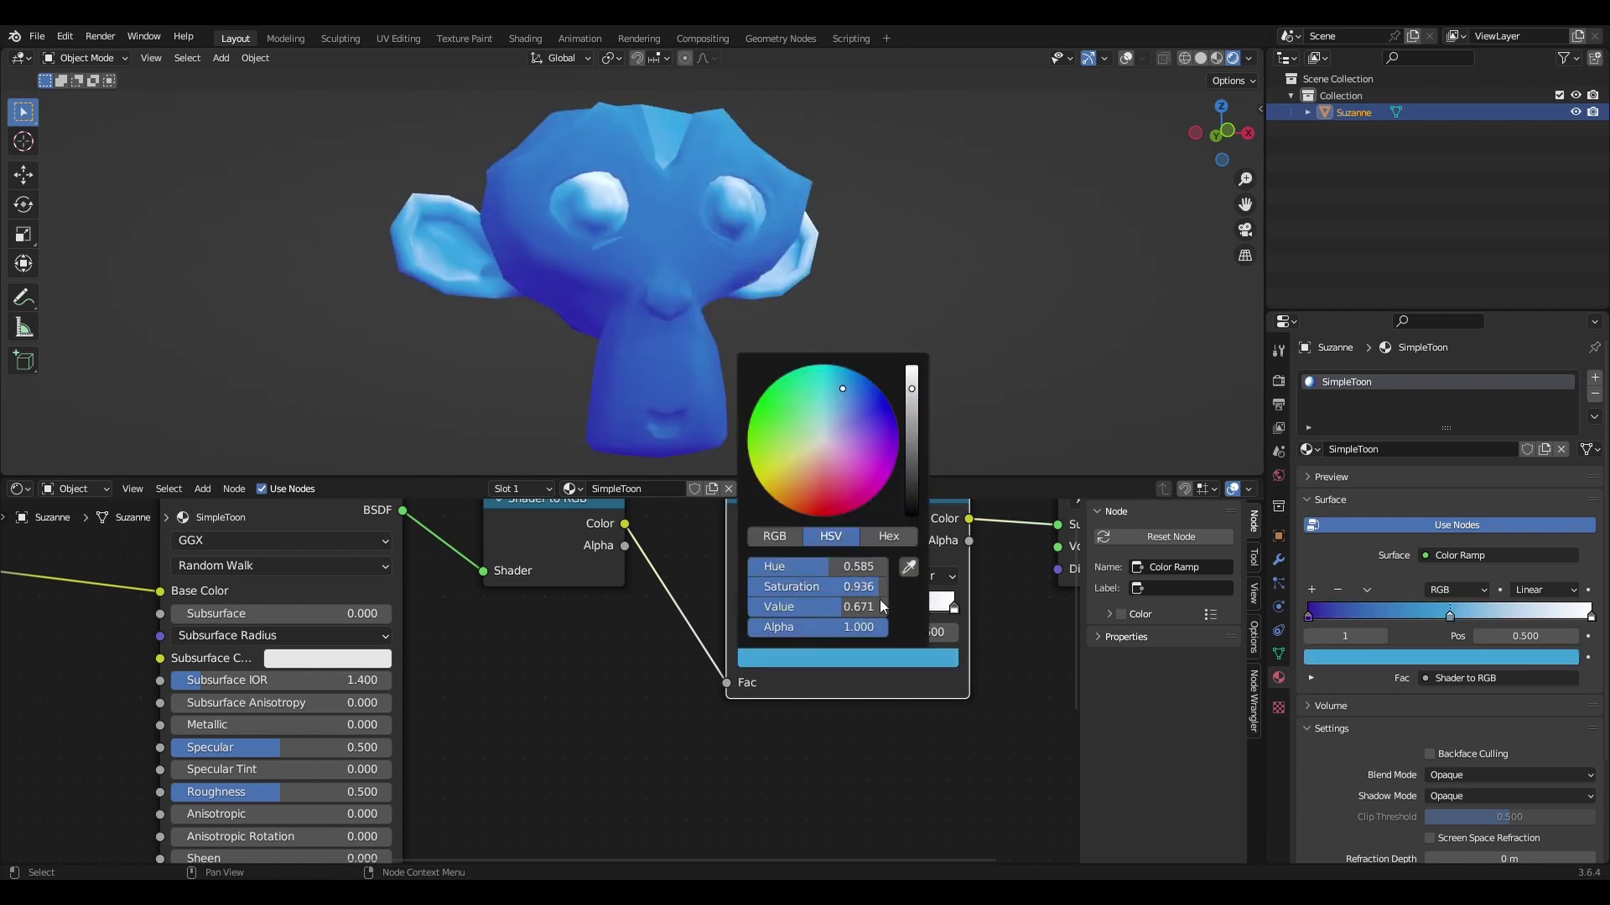
Step: Set the ramp to Constant interpolation and widen the blue and white bands
{"action": "left_click", "coordinate": [946, 584]}
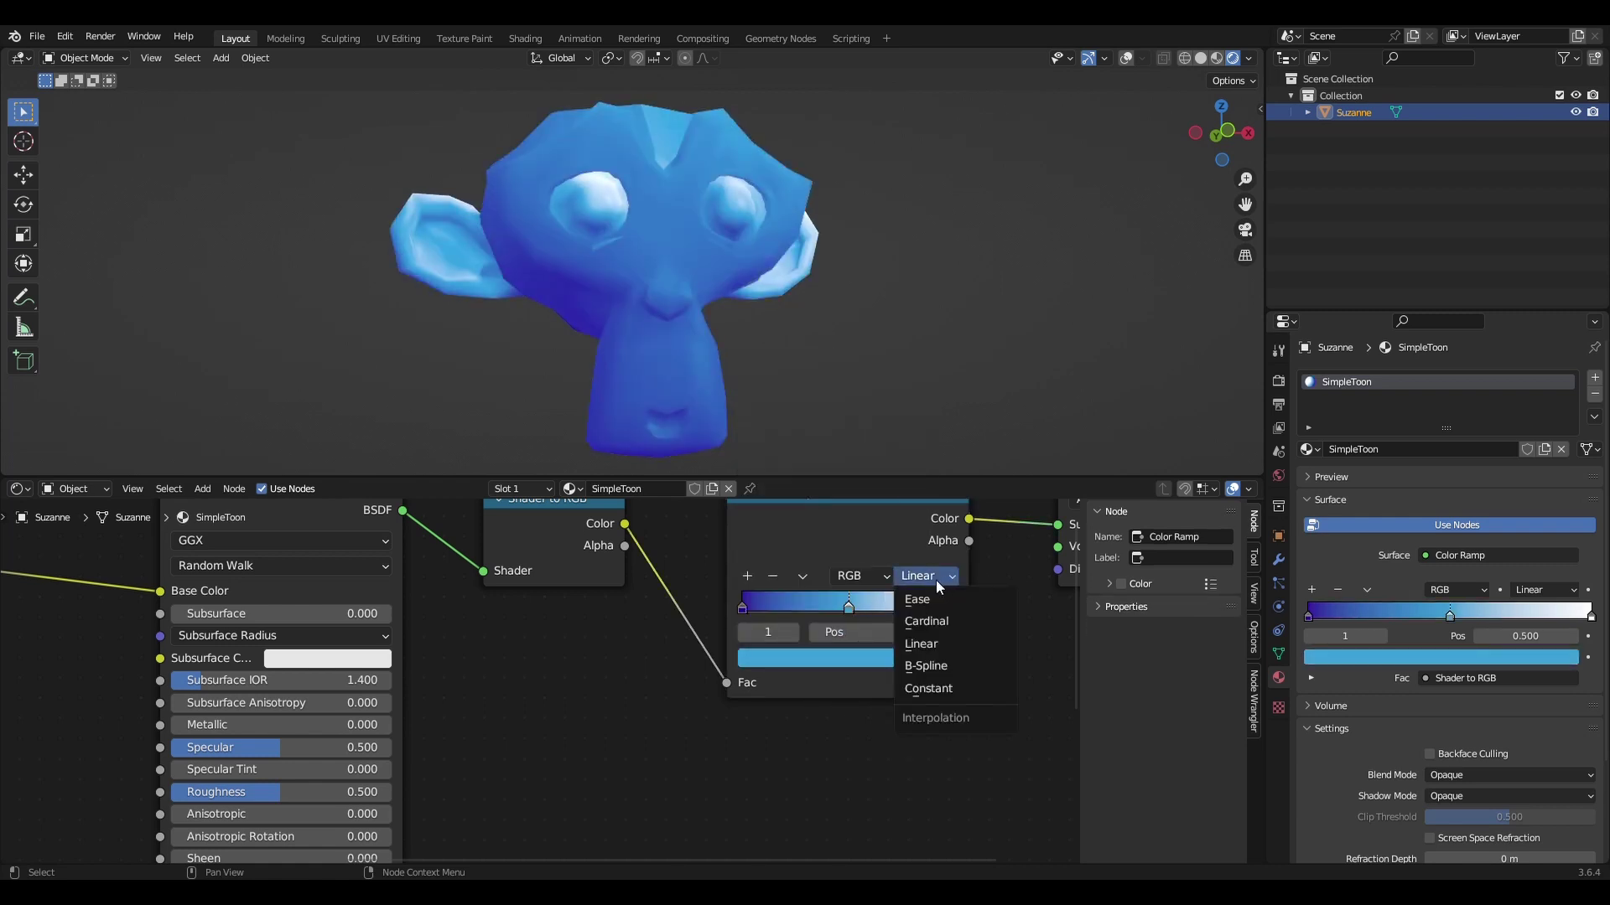
{"action": "left_click", "coordinate": [937, 689]}
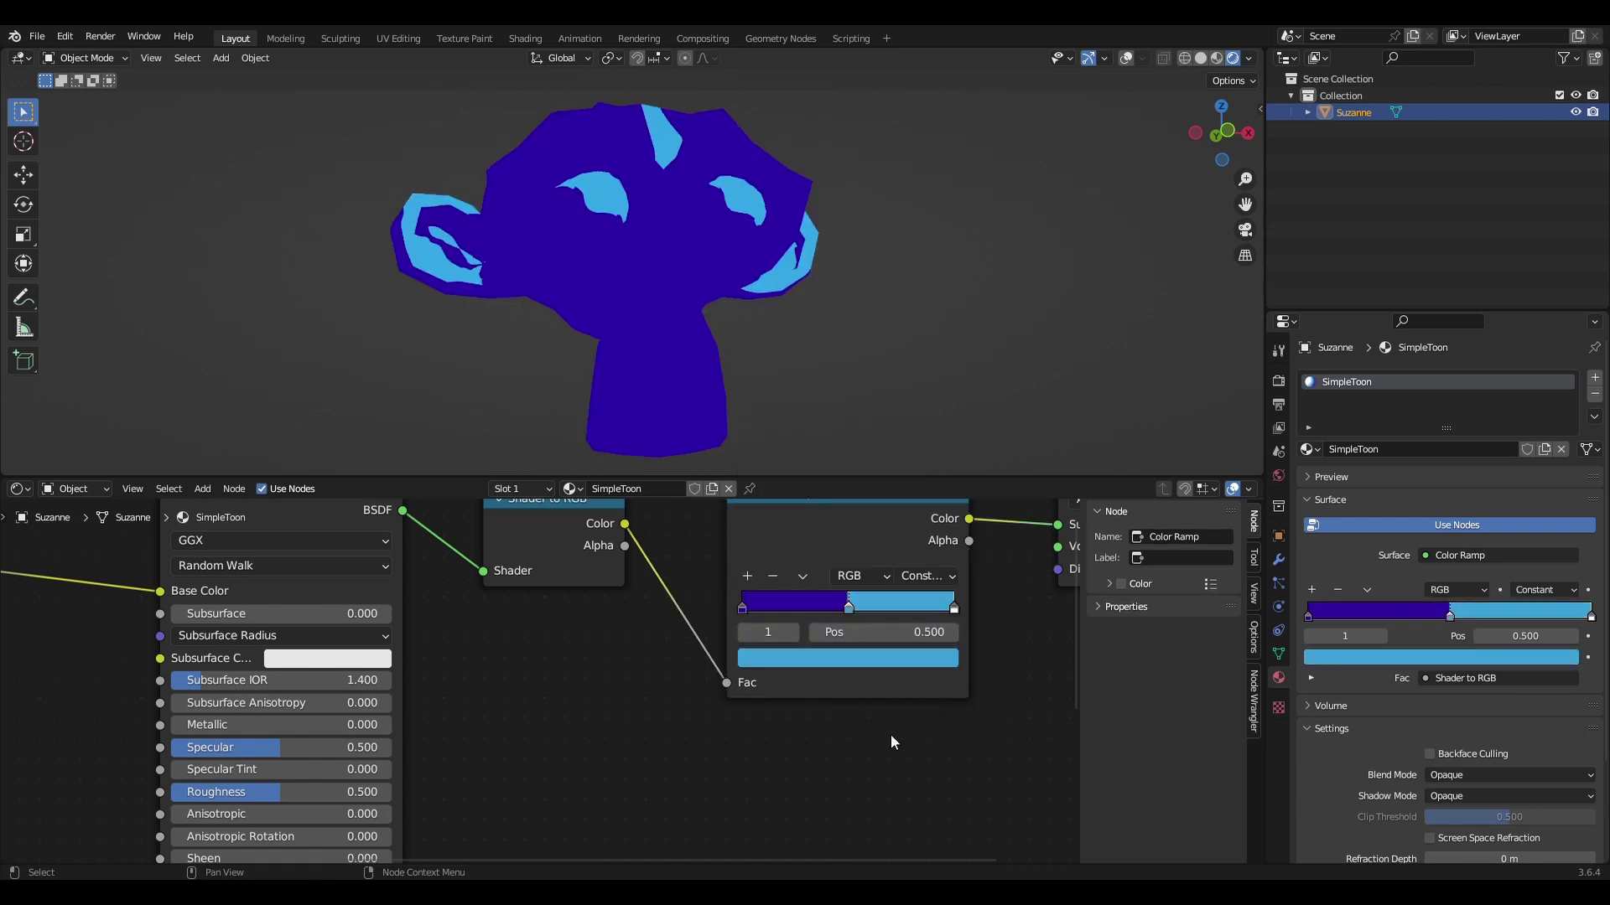
{"action": "left_click_drag", "start_coordinate": [741, 607], "coordinate": [800, 609]}
{"action": "left_click_drag", "start_coordinate": [954, 607], "coordinate": [910, 608]}
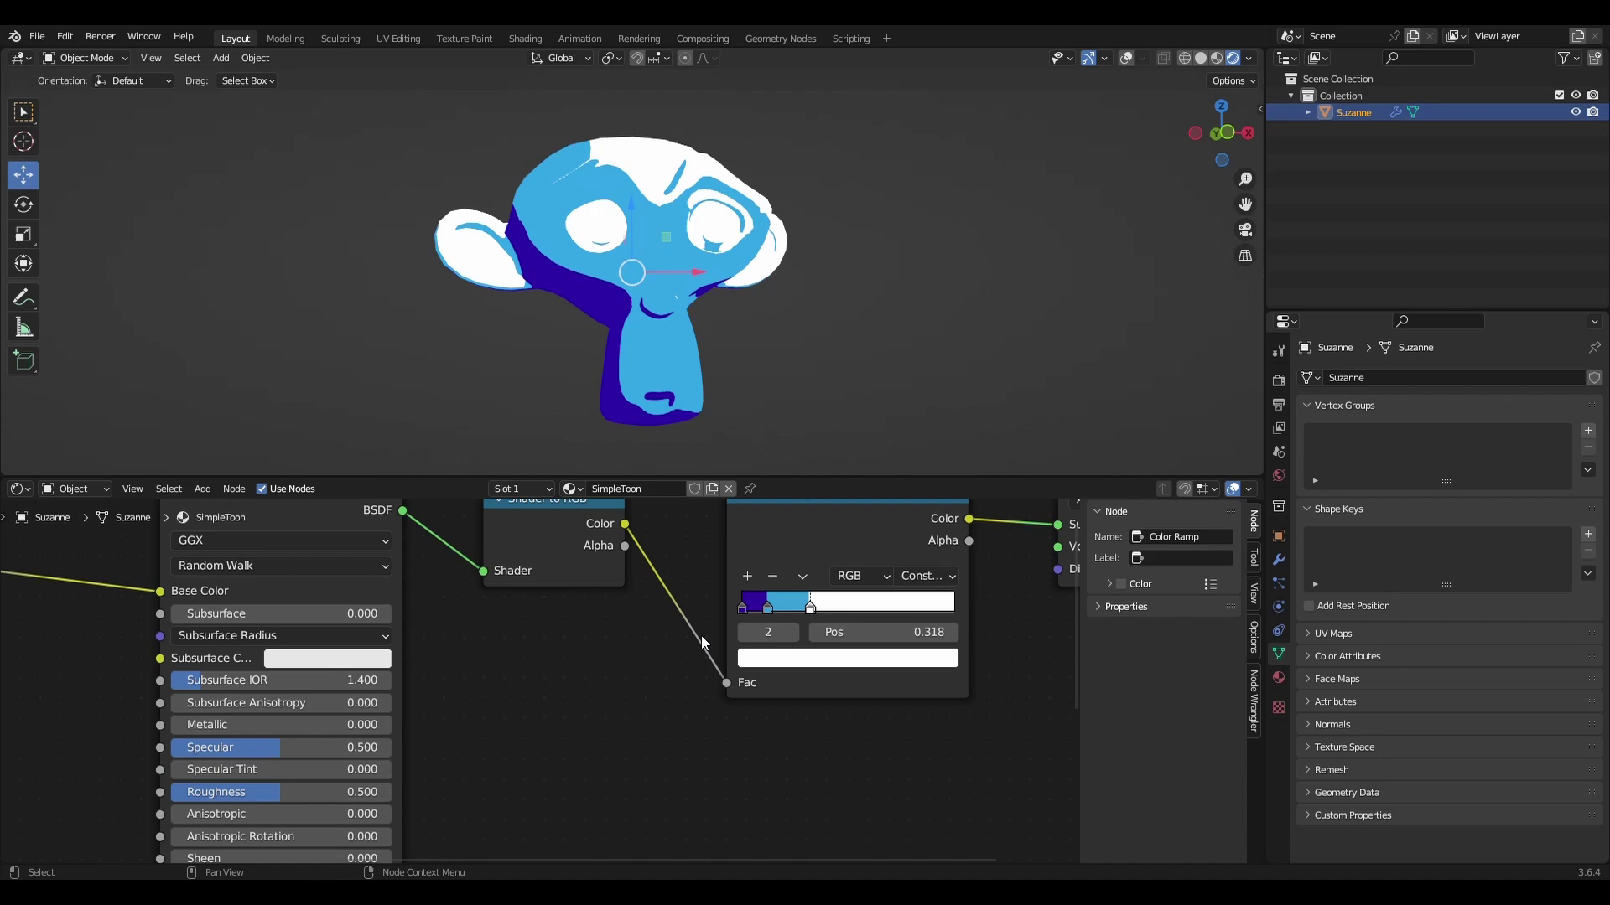
Step: Offset the Mapping location and fine-tune a ramp stop position to 0.318
{"action": "middle_click_drag", "start_coordinate": [702, 644], "coordinate": [1325, 603]}
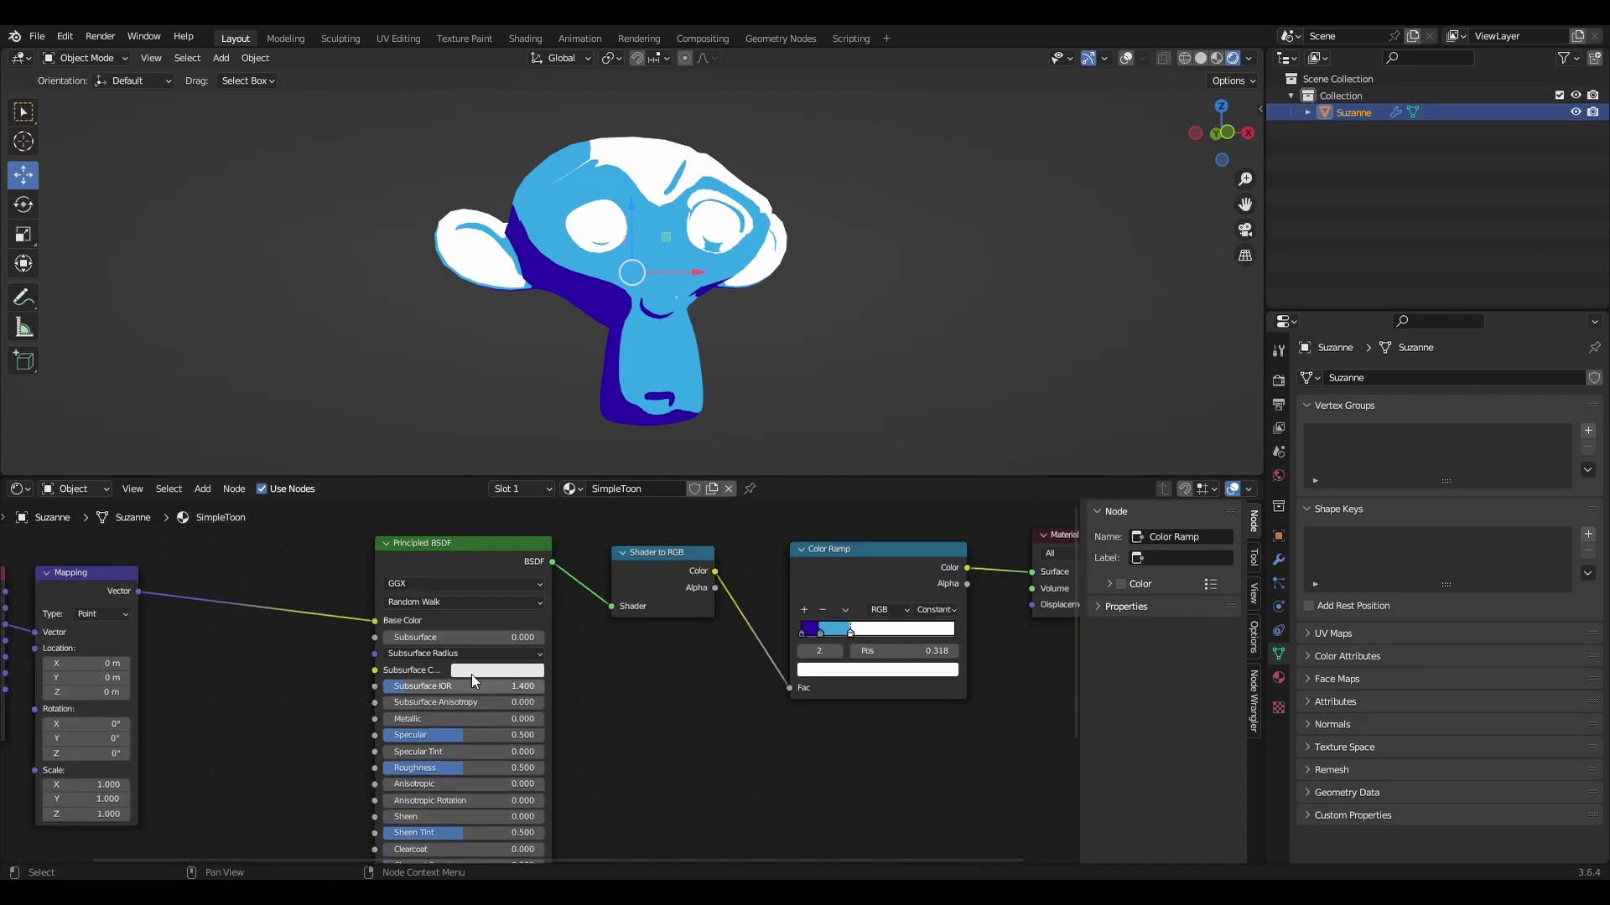
{"action": "mouse_move", "coordinate": [394, 609]}
{"action": "left_mouse_down"}
{"action": "mouse_move", "coordinate": [444, 629]}
{"action": "mouse_move", "coordinate": [360, 629]}
{"action": "left_mouse_up"}
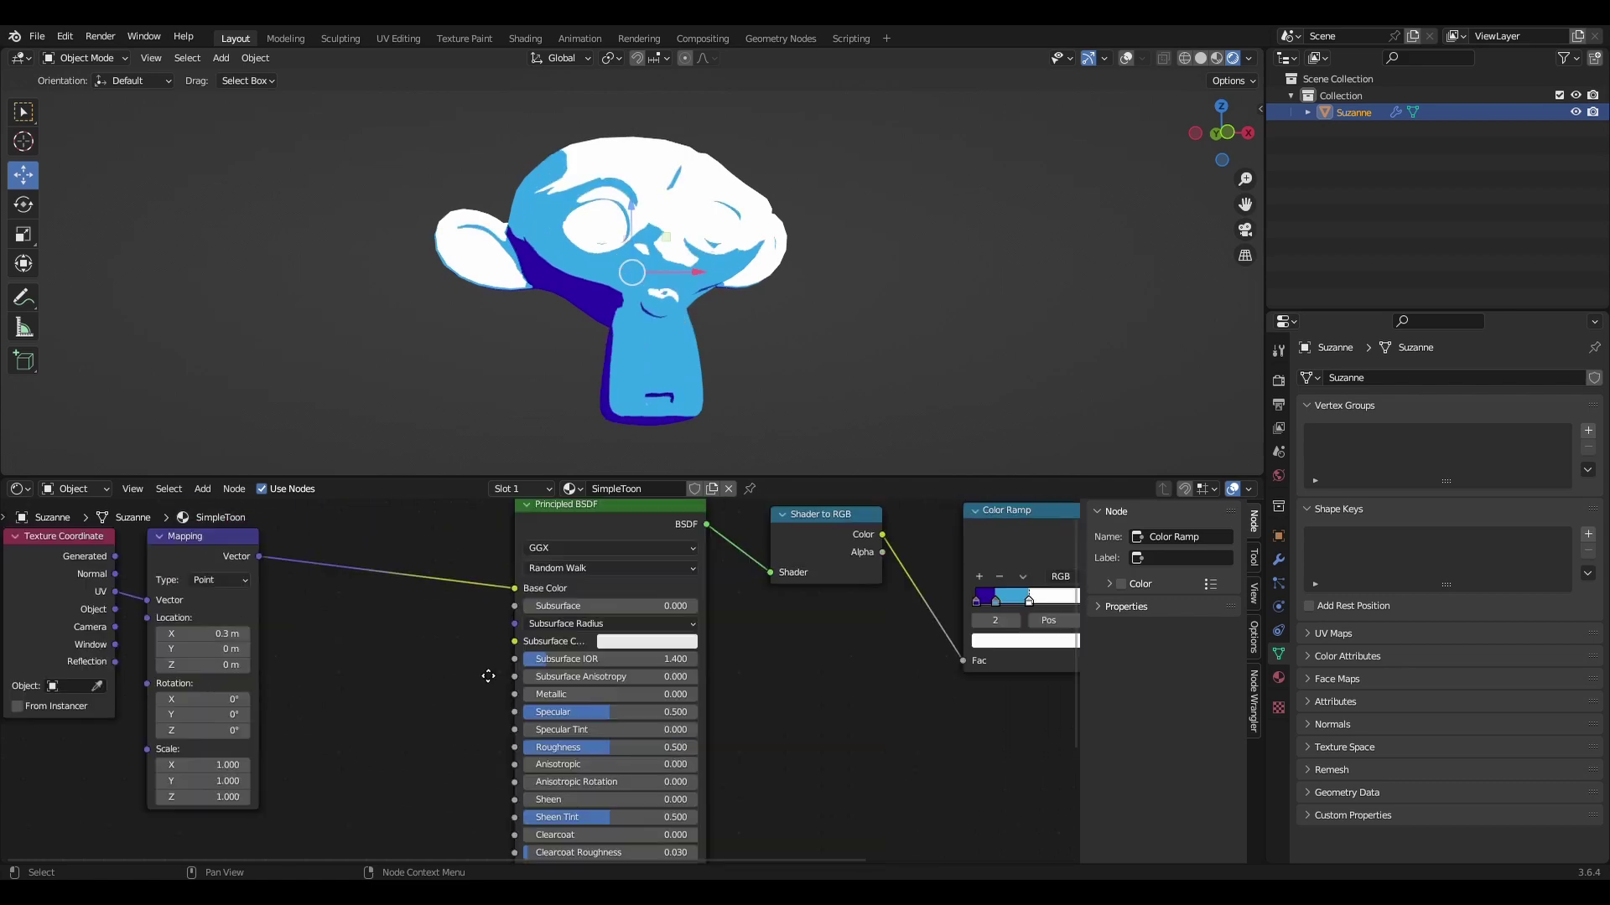
{"action": "middle_click_drag", "start_coordinate": [1309, 604], "coordinate": [656, 648]}
{"action": "left_click_drag", "start_coordinate": [700, 610], "coordinate": [696, 616]}
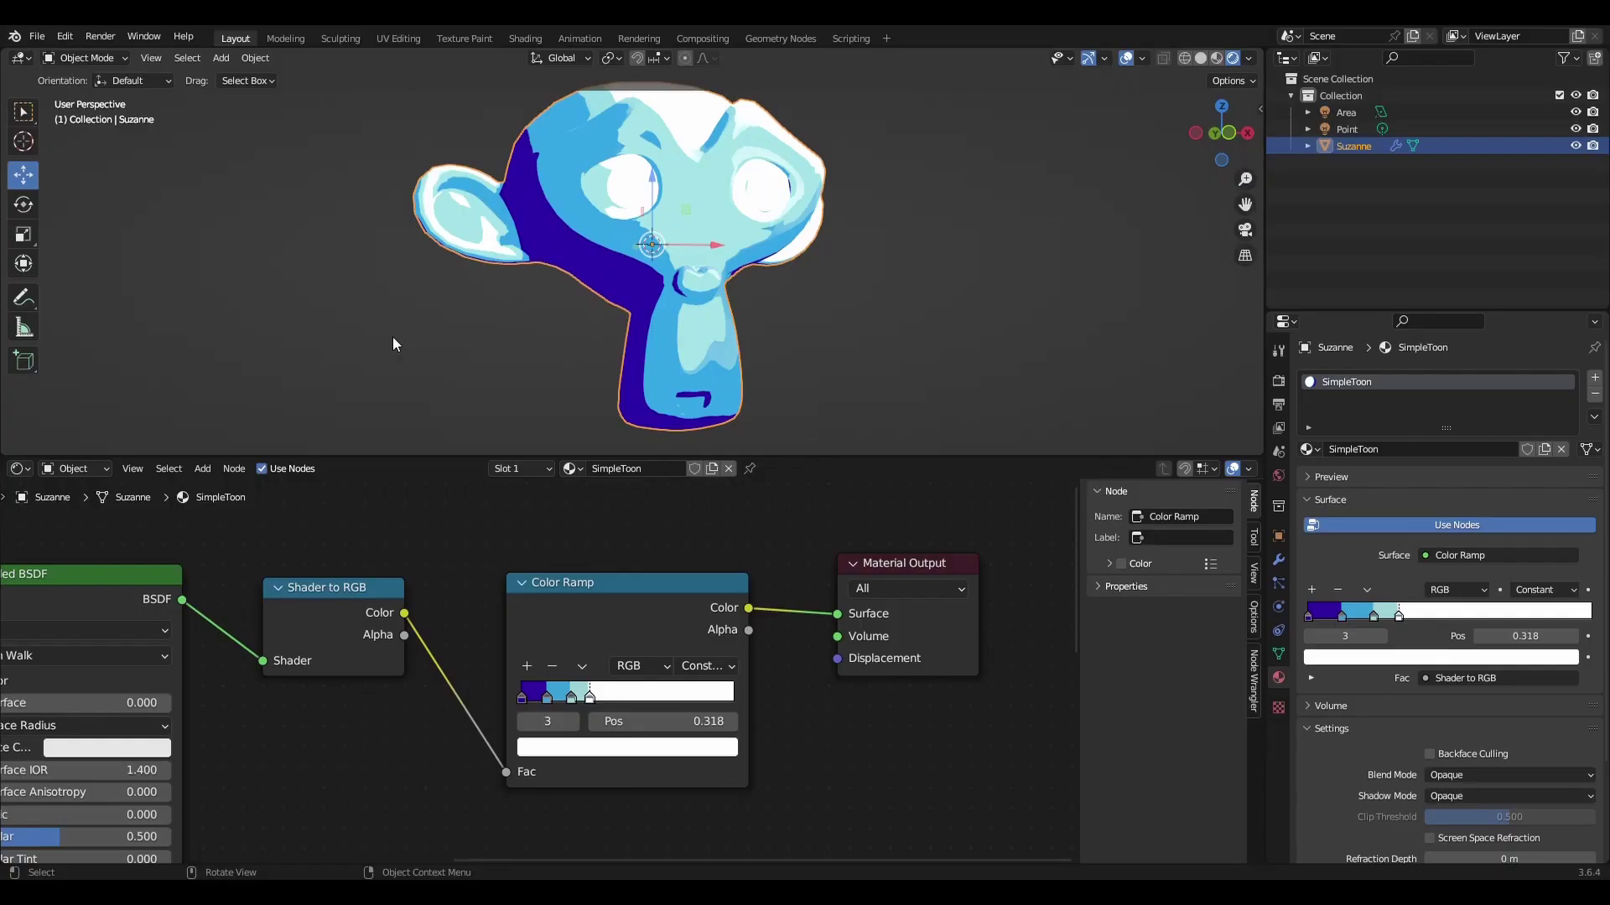
Step: Make an independent copy of the toon material and rename it ShaderGranulado
{"action": "scroll", "coordinate": [867, 350], "scroll_direction": "down", "scroll_amount": 1}
{"action": "scroll", "coordinate": [736, 567], "scroll_direction": "down", "scroll_amount": 2}
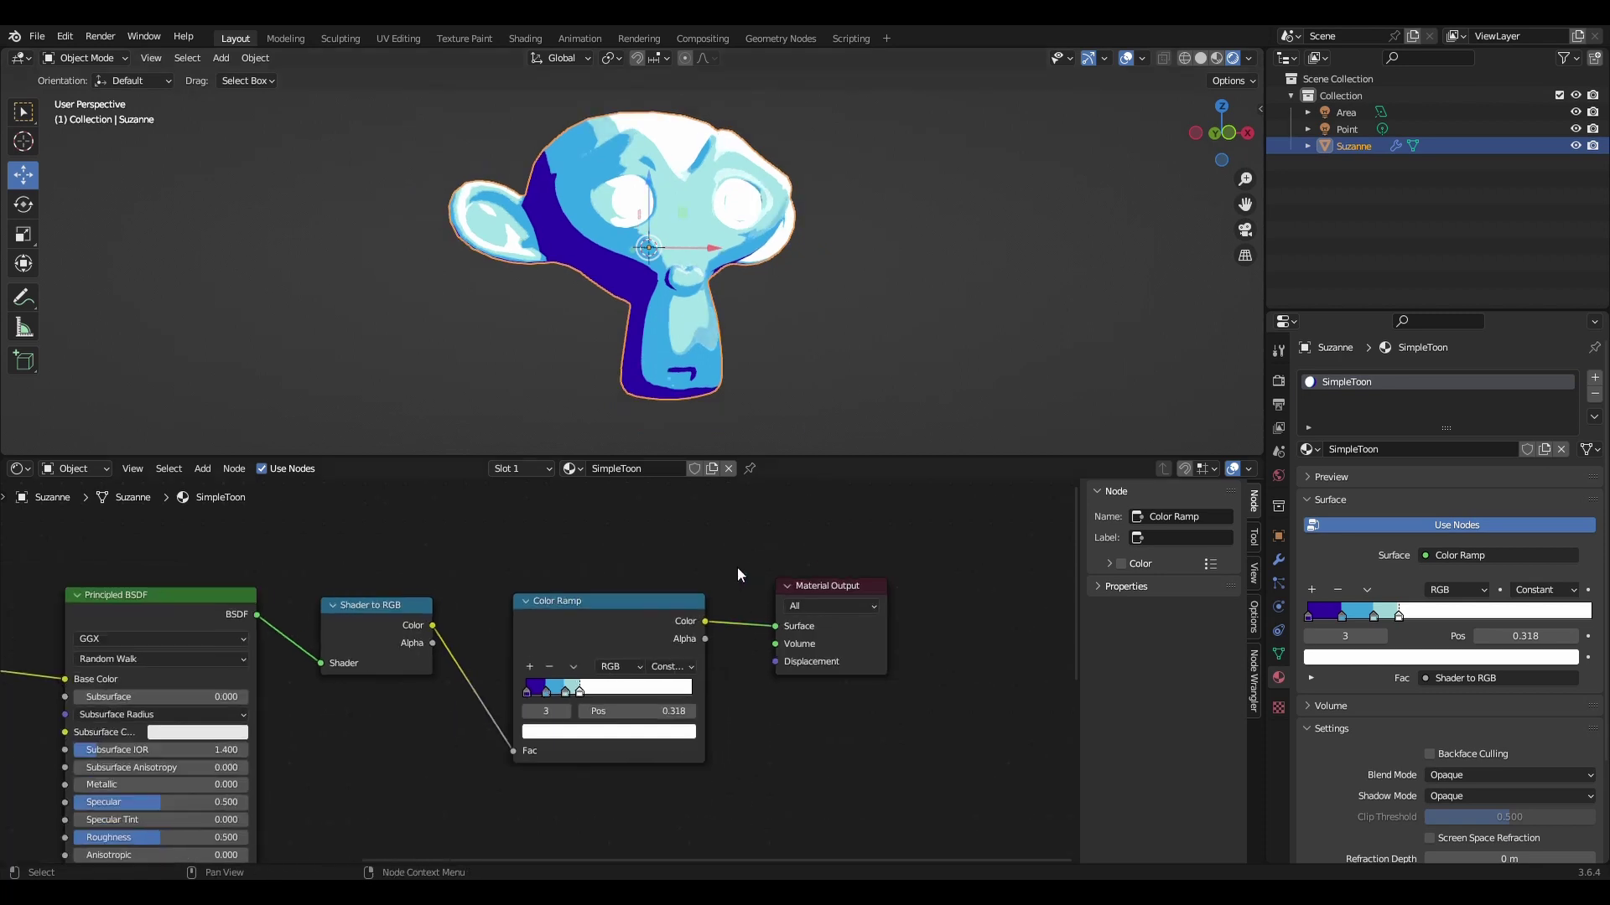
{"action": "scroll", "coordinate": [642, 597], "scroll_direction": "down", "scroll_amount": 2}
{"action": "scroll", "coordinate": [671, 596], "scroll_direction": "down", "scroll_amount": 2}
{"action": "scroll", "coordinate": [713, 595], "scroll_direction": "down", "scroll_amount": 1}
{"action": "middle_click_drag", "start_coordinate": [715, 602], "coordinate": [723, 683]}
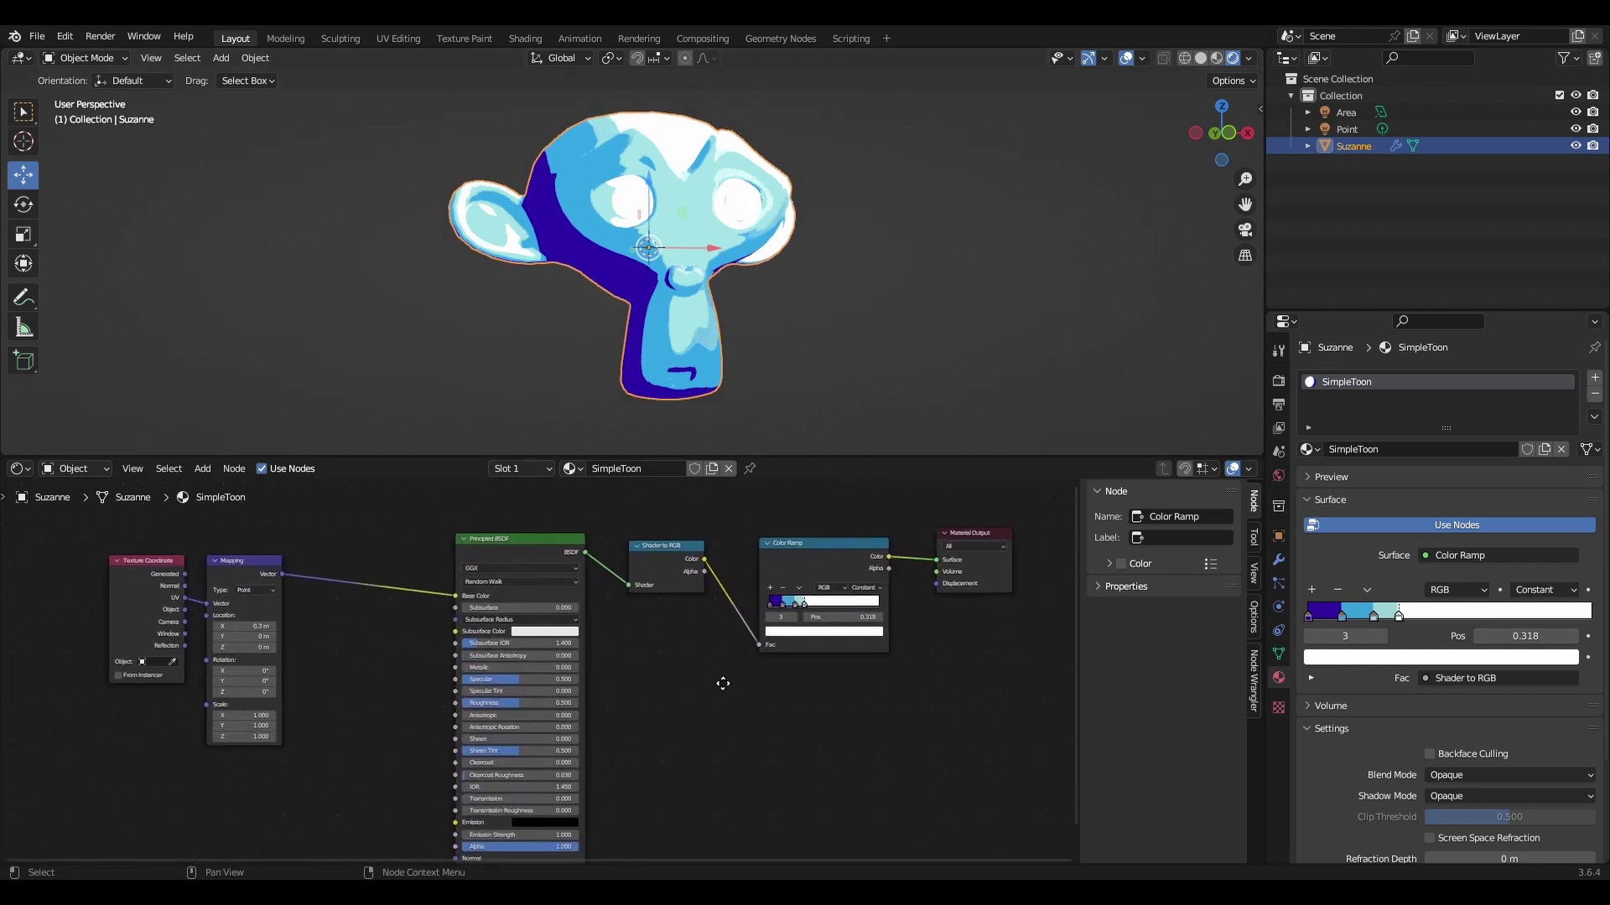
{"action": "left_click", "coordinate": [713, 468]}
{"action": "left_click", "coordinate": [662, 471]}
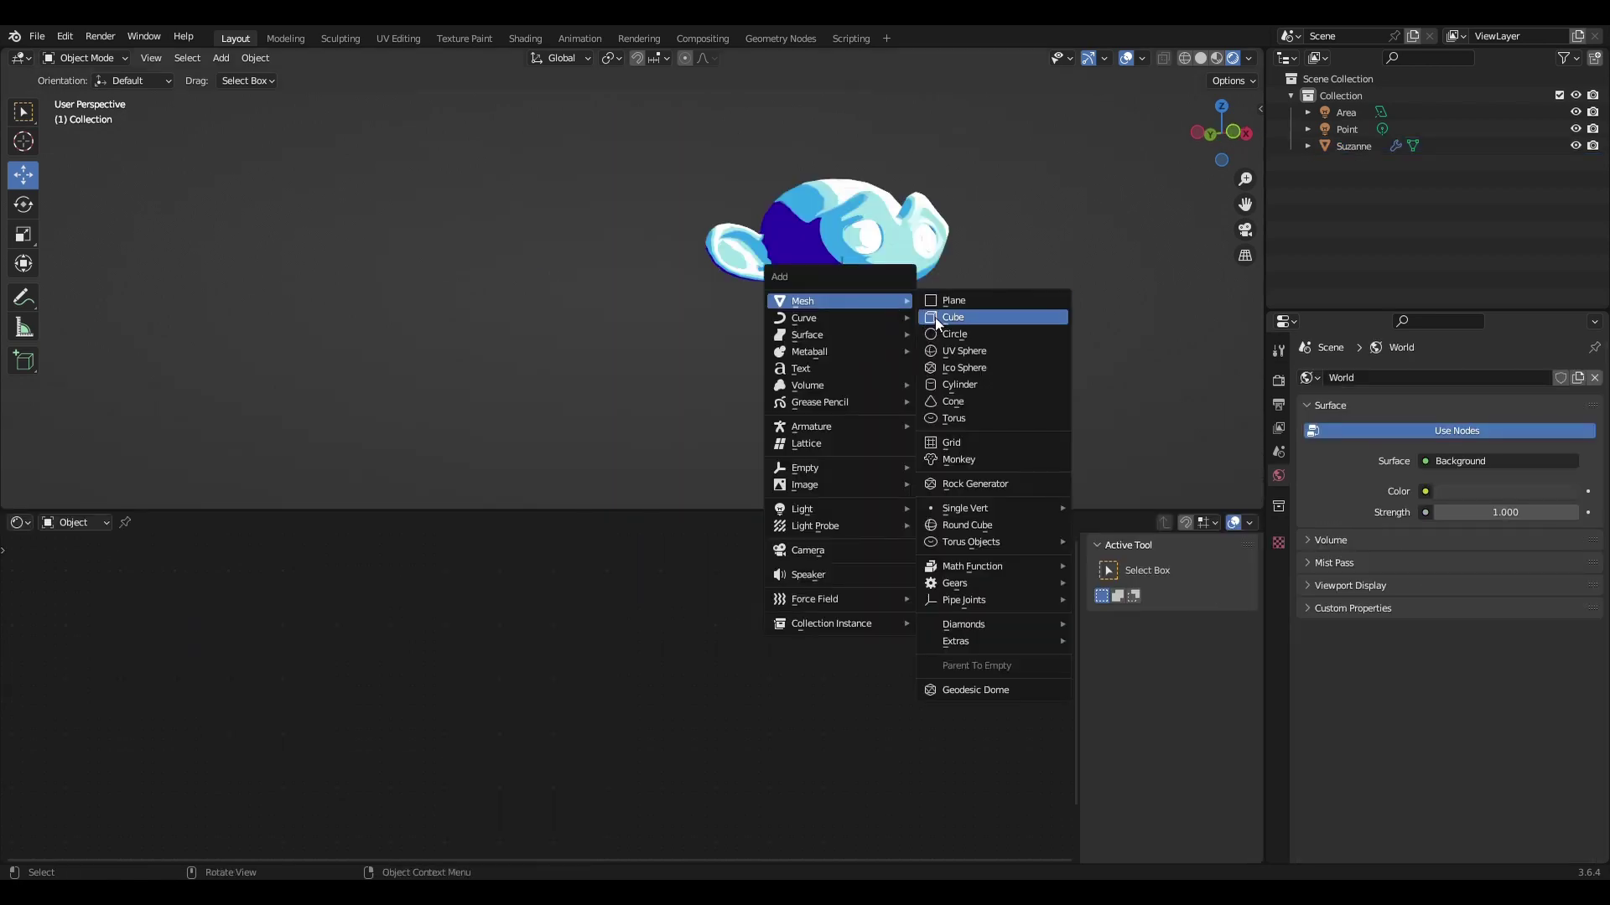
Step: Place a second Suzanne beside the first and assign it the ShaderGranulado material
{"action": "left_click", "coordinate": [934, 317]}
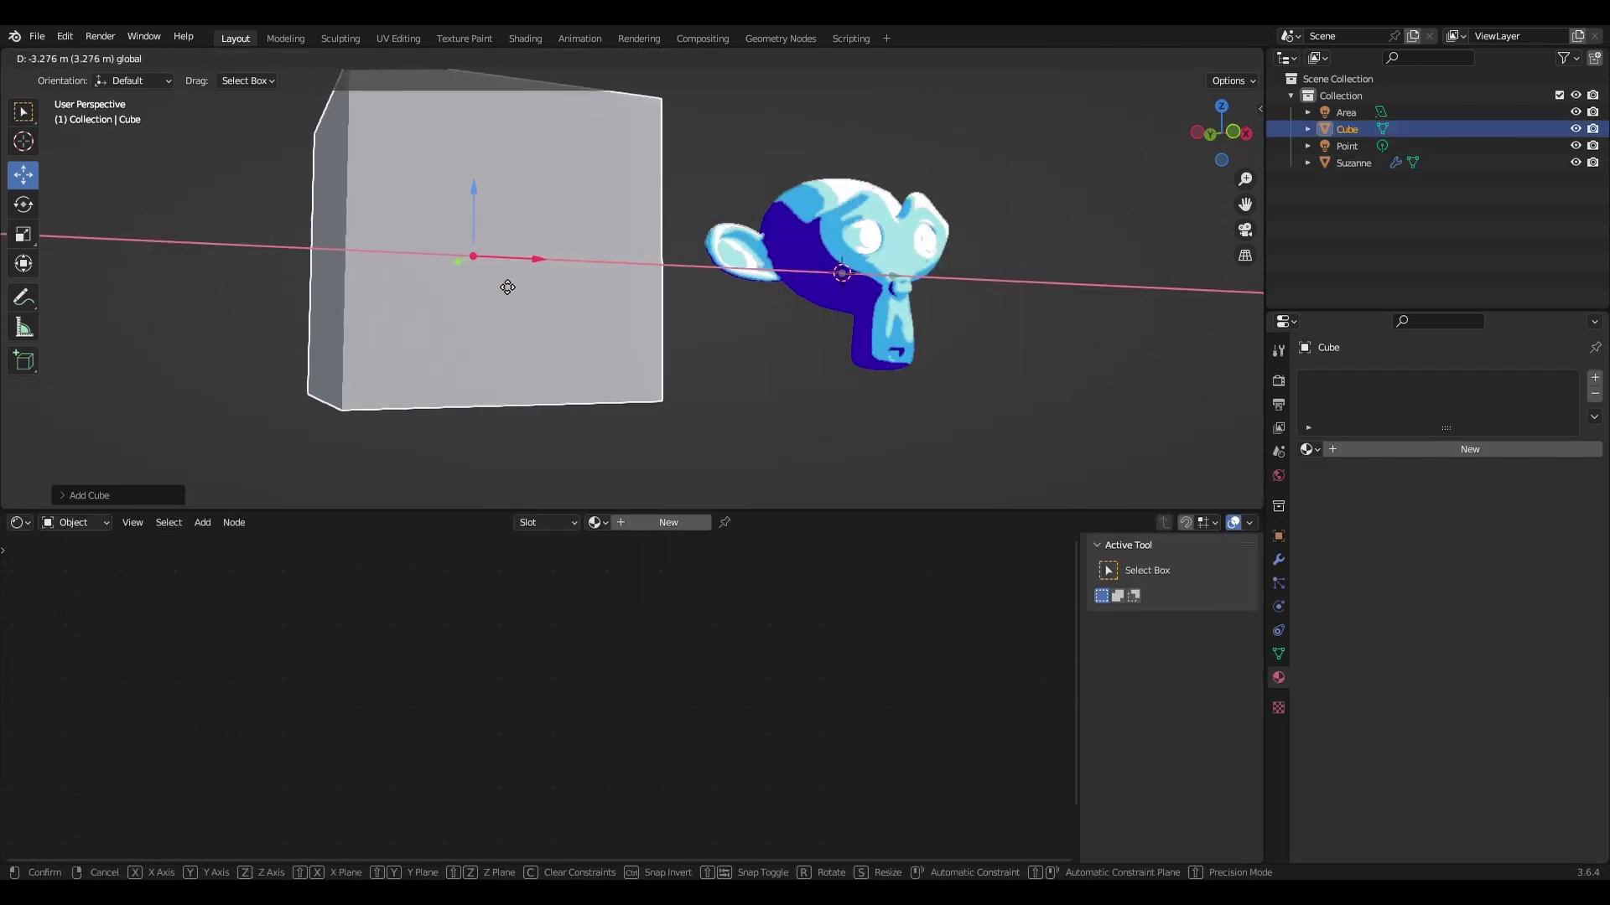
{"action": "left_click_drag", "start_coordinate": [897, 276], "coordinate": [537, 361]}
{"action": "key", "text": "x"}
{"action": "left_click", "coordinate": [524, 370]}
{"action": "left_click", "coordinate": [525, 370]}
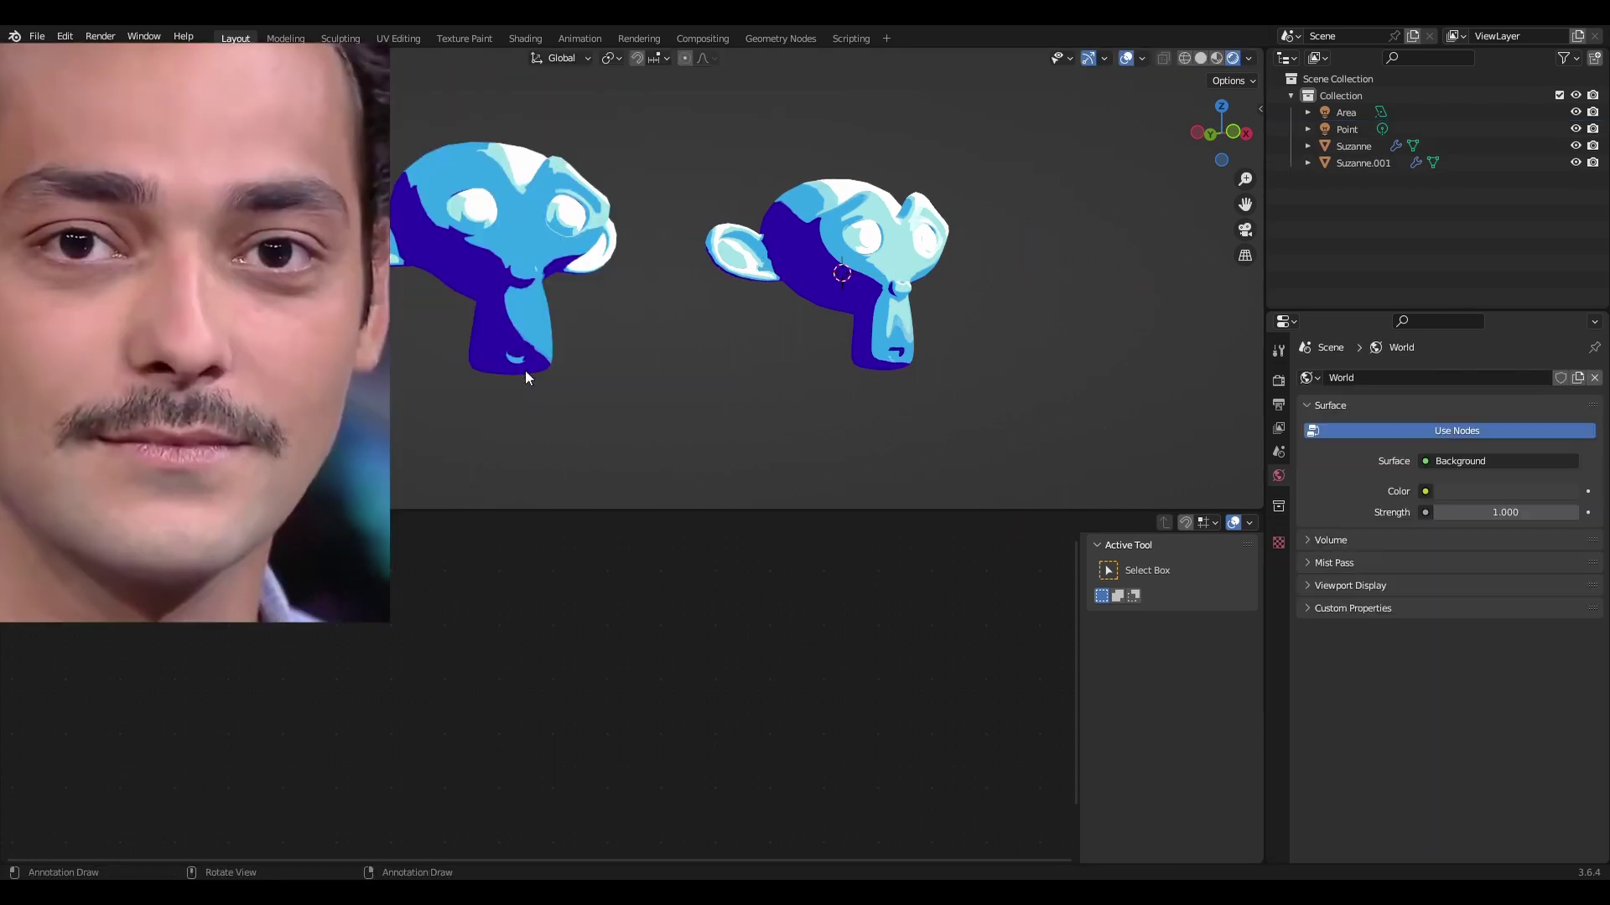
{"action": "left_click", "coordinate": [560, 521]}
{"action": "left_click", "coordinate": [625, 564]}
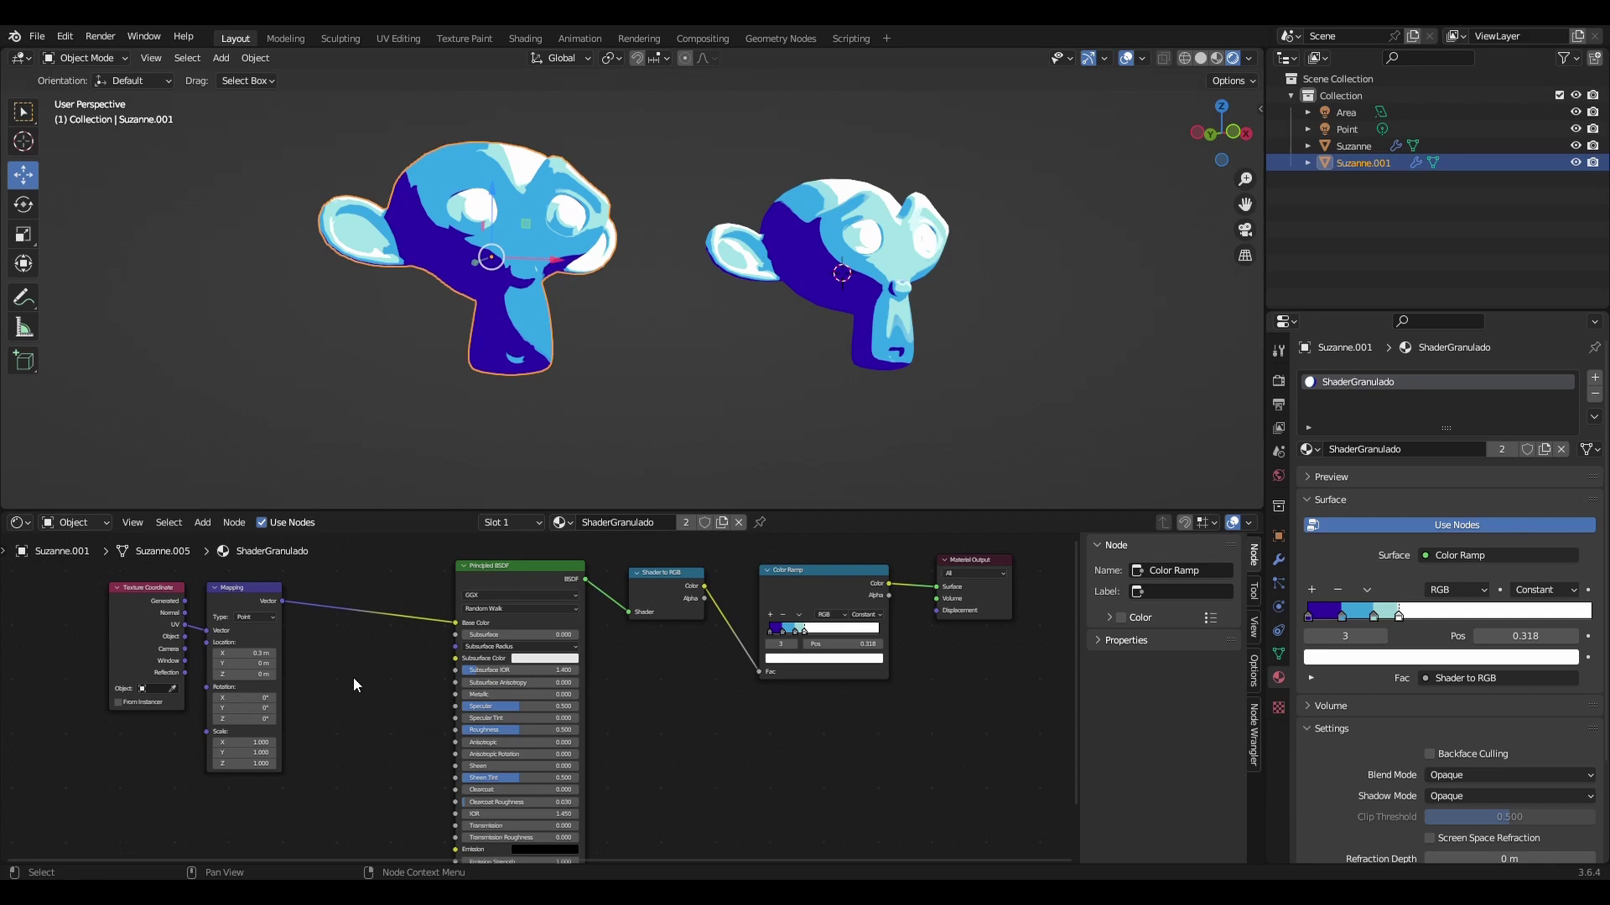
{"action": "middle_click_drag", "start_coordinate": [354, 683], "coordinate": [662, 686]}
Step: Add a Voronoi Texture node set to 4D next to the Mapping node
{"action": "left_click_drag", "start_coordinate": [319, 704], "coordinate": [530, 597]}
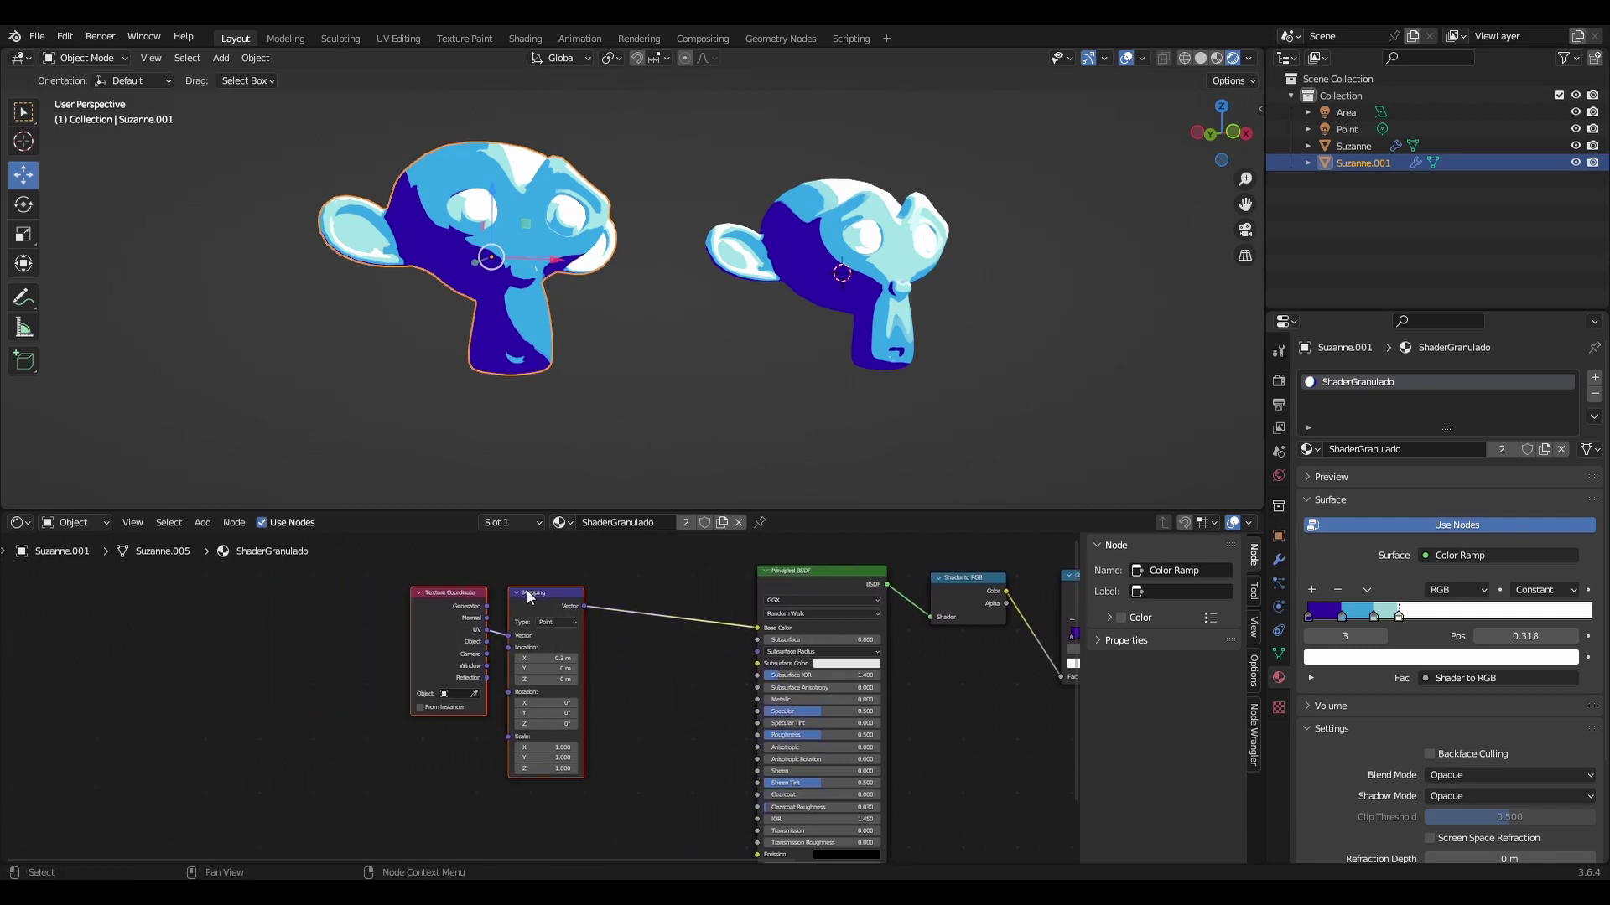
{"action": "scroll", "coordinate": [530, 597], "scroll_direction": "up", "scroll_amount": 2}
{"action": "key", "text": "shift+a"}
{"action": "left_click", "coordinate": [578, 822]}
{"action": "left_click", "coordinate": [659, 689]}
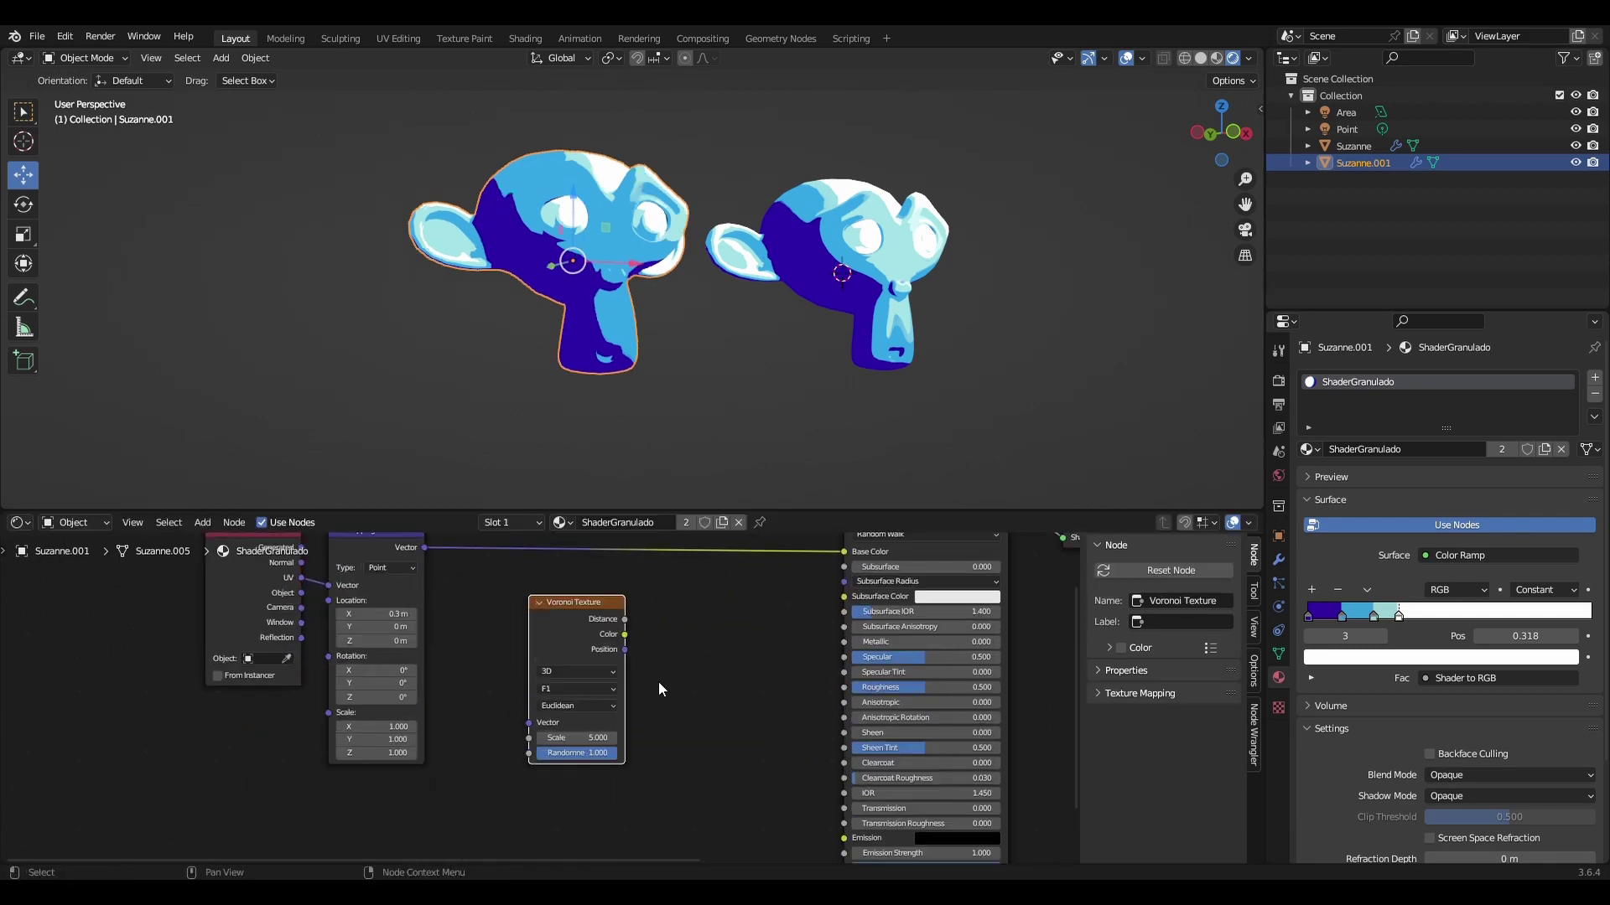
{"action": "scroll", "coordinate": [659, 689], "scroll_direction": "up", "scroll_amount": 3}
{"action": "left_click", "coordinate": [655, 653]}
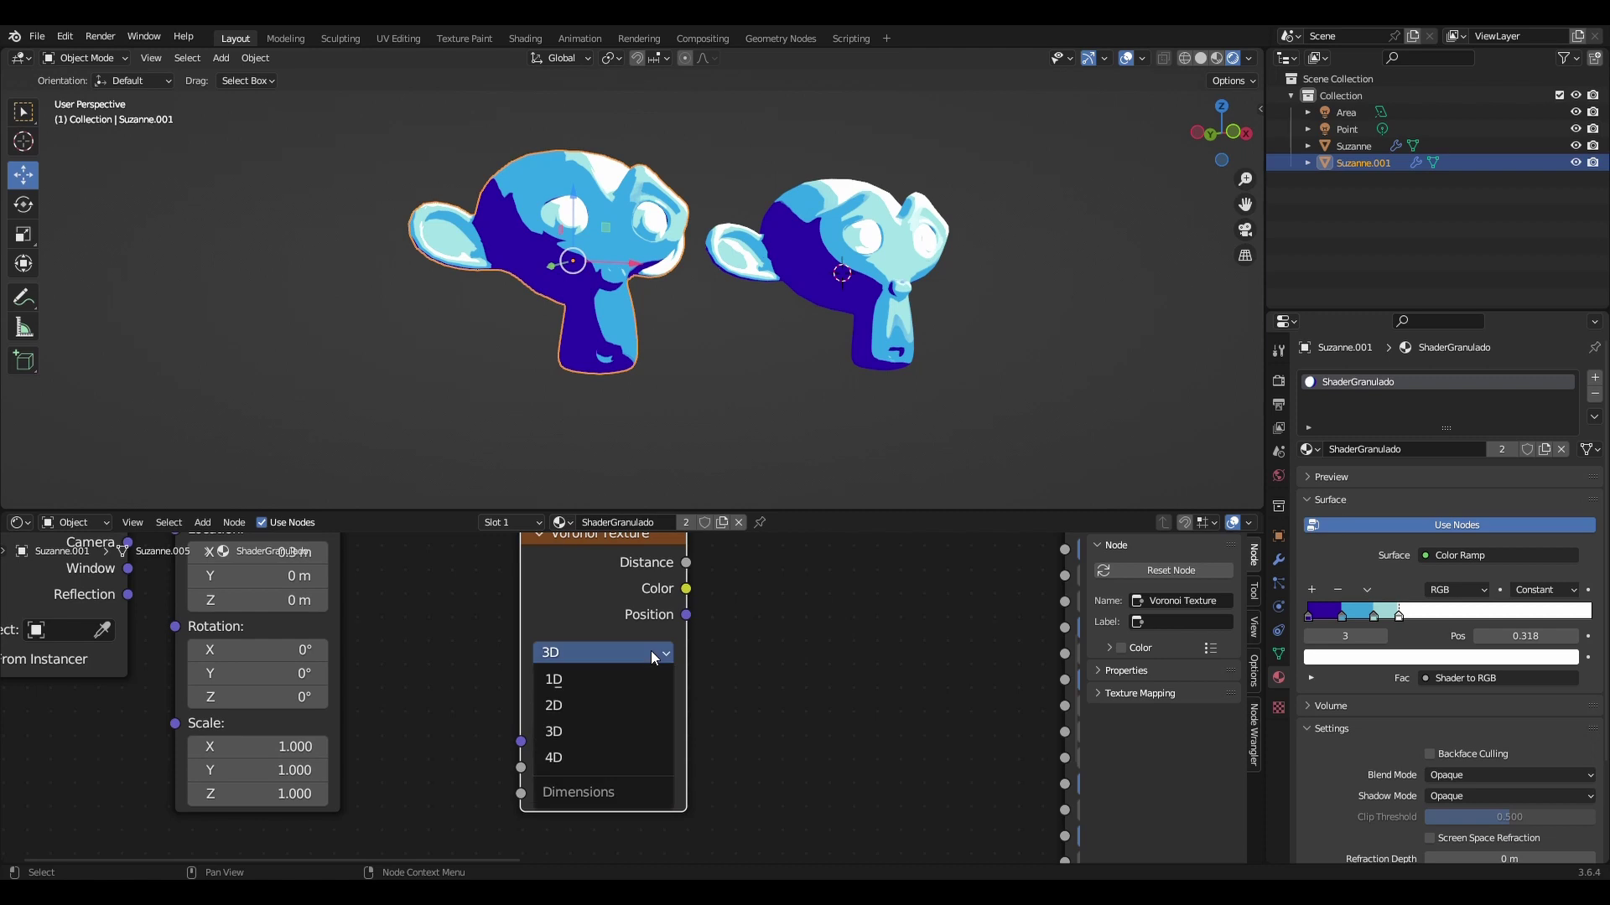
{"action": "left_click", "coordinate": [561, 761]}
{"action": "left_click", "coordinate": [570, 709]}
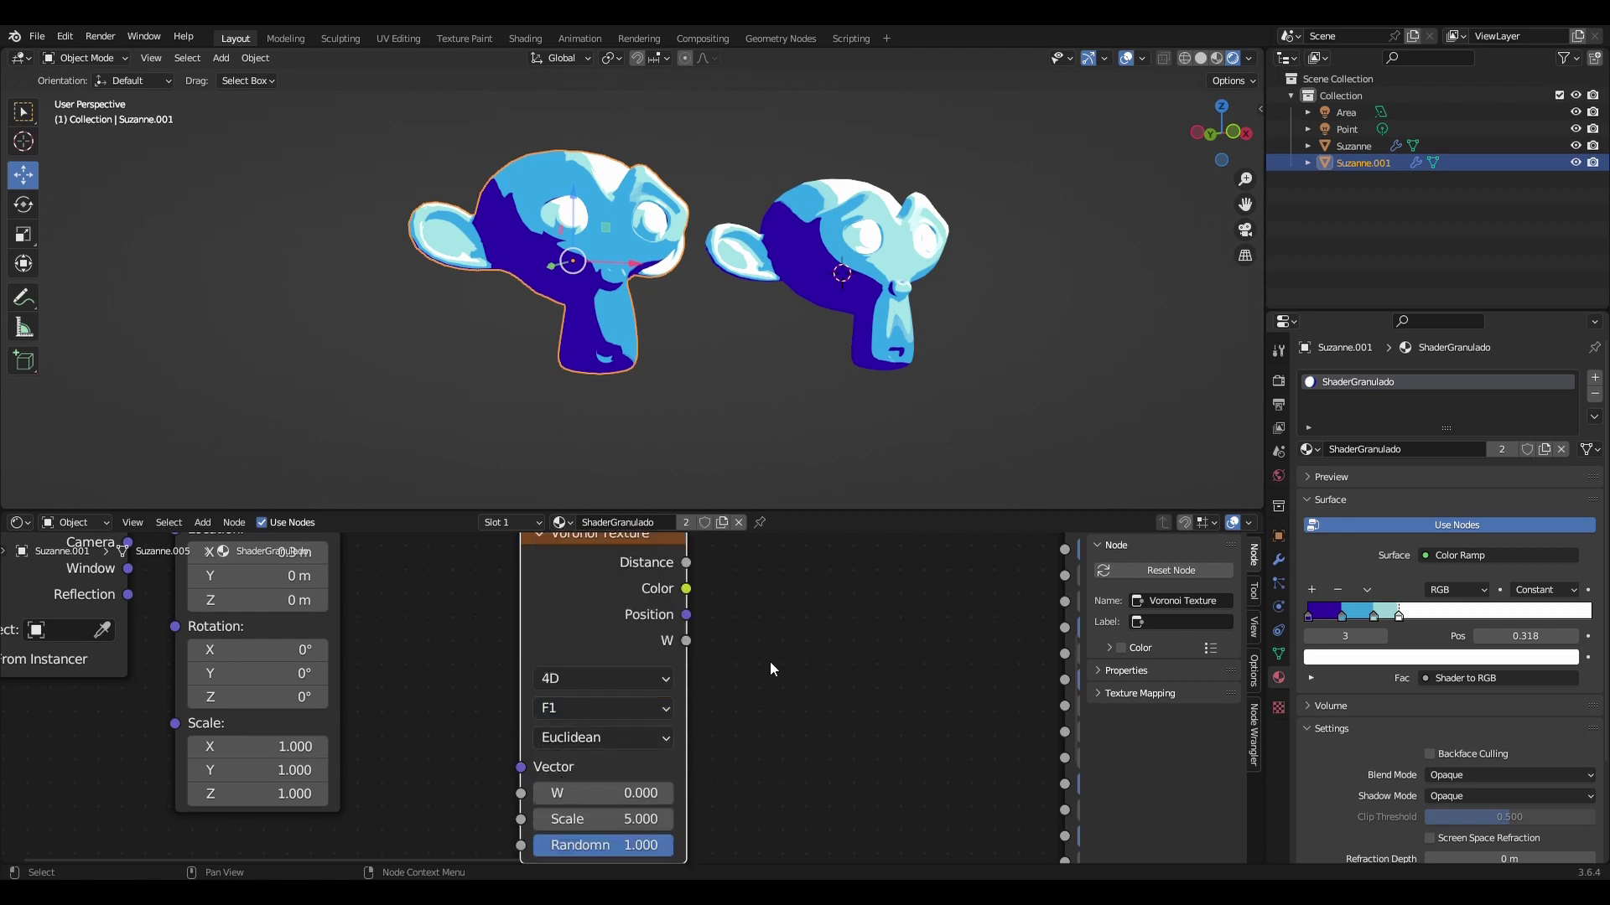
{"action": "scroll", "coordinate": [754, 671], "scroll_direction": "down", "scroll_amount": 2}
Step: Add a Gradient Texture, feed the Mapping vector into the Voronoi, and add a Mix node
{"action": "key", "text": "shift+a"}
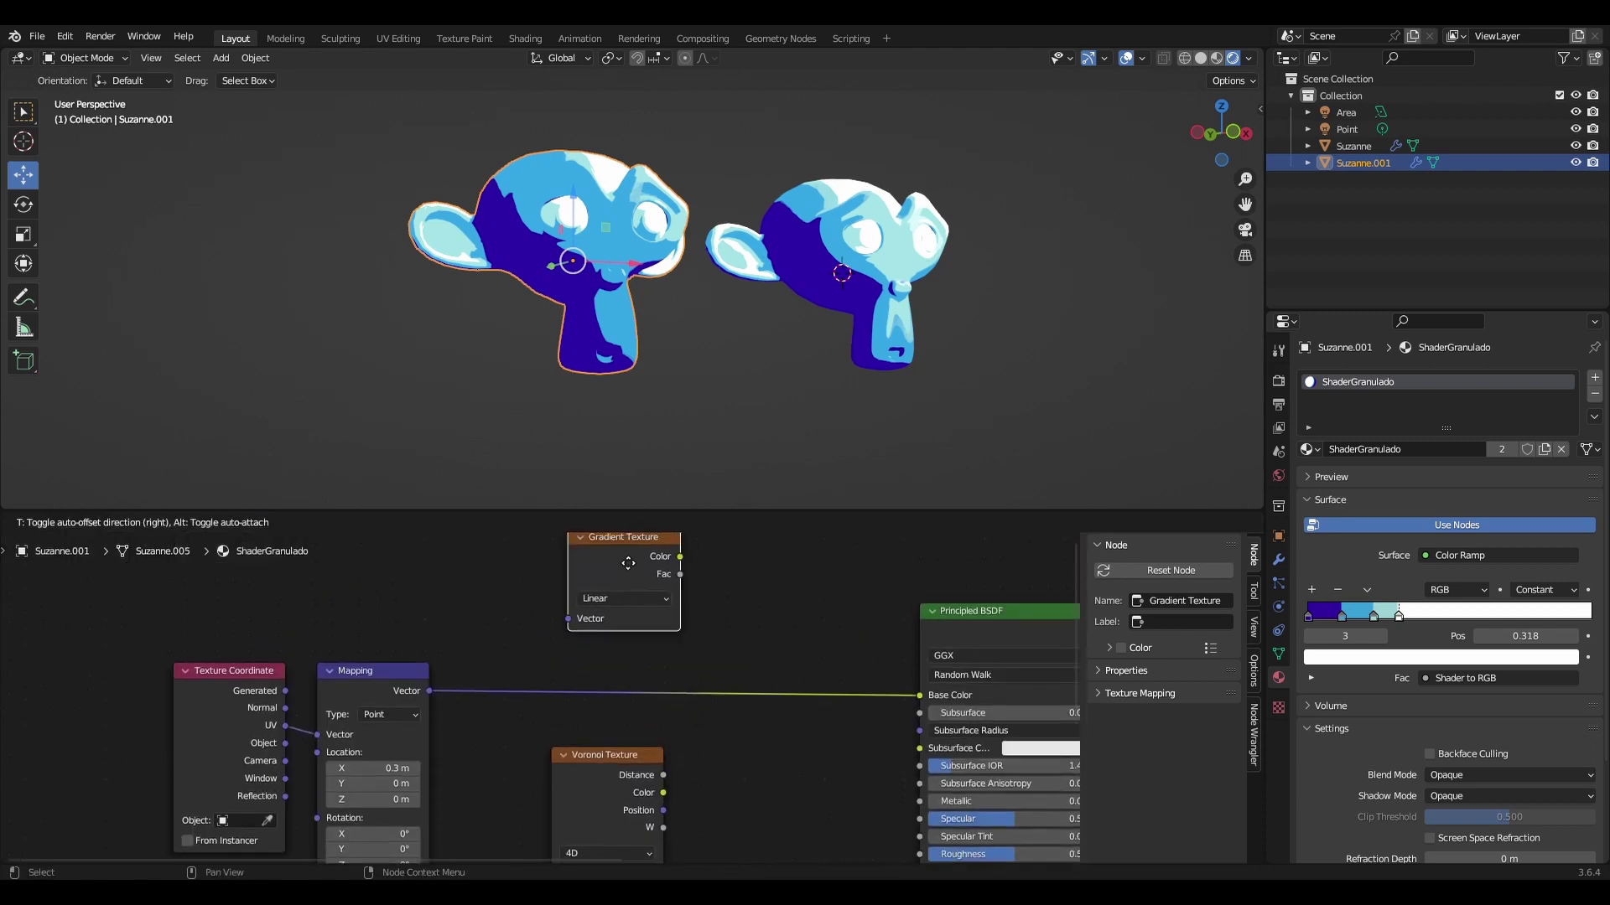
{"action": "left_click", "coordinate": [625, 553]}
{"action": "left_click_drag", "start_coordinate": [587, 510], "coordinate": [587, 401]}
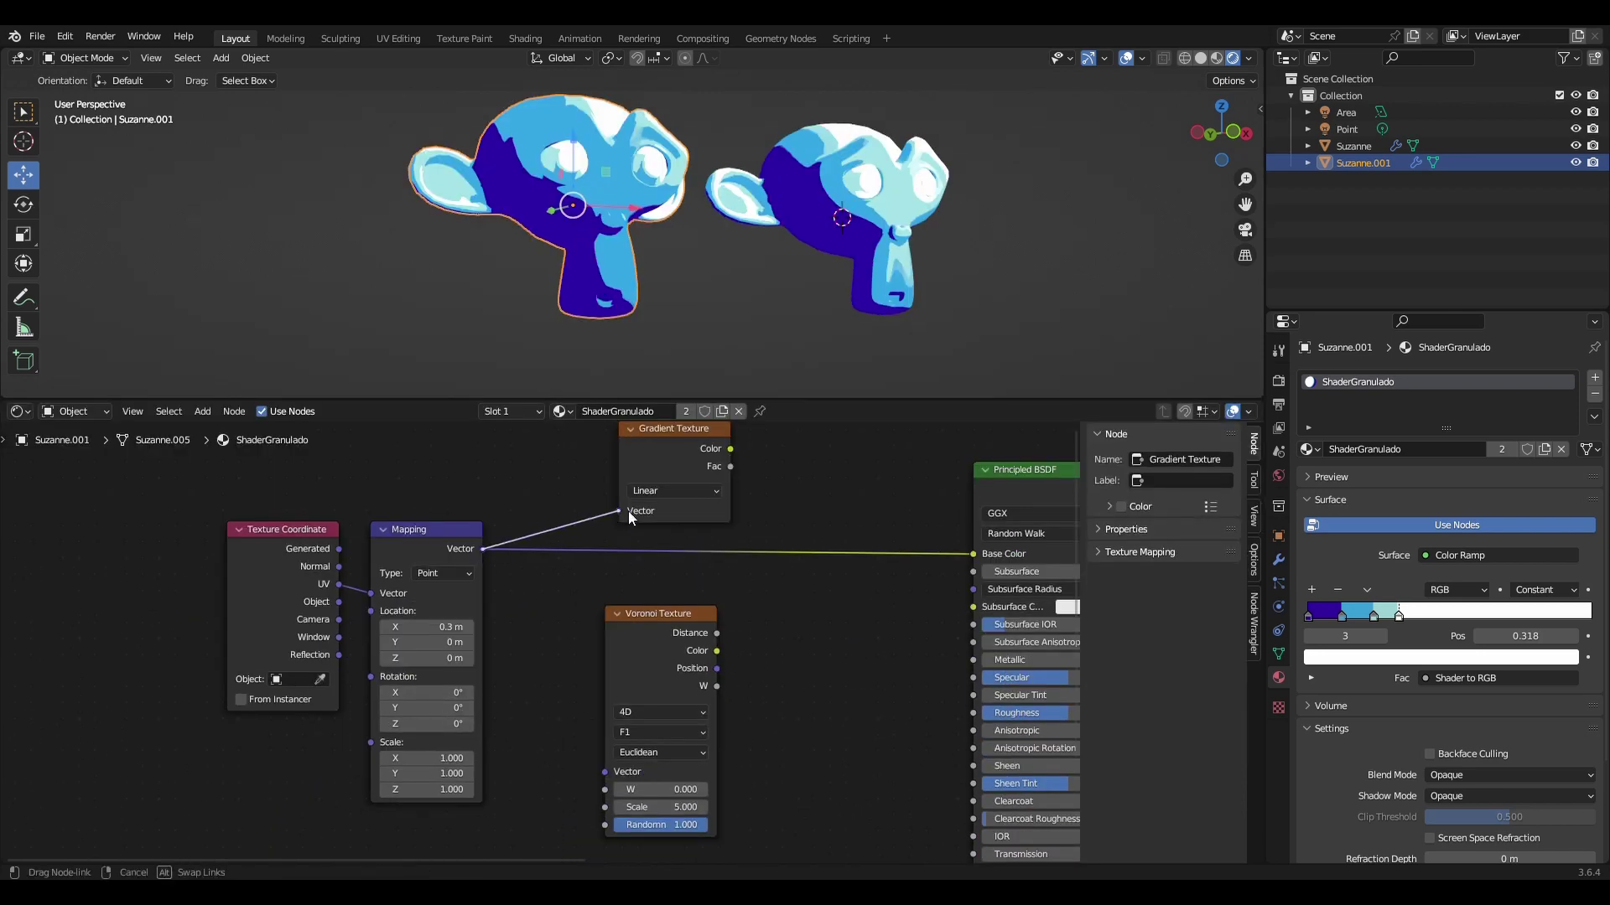
{"action": "left_click_drag", "start_coordinate": [566, 732], "coordinate": [612, 774]}
{"action": "key", "text": "shift+a"}
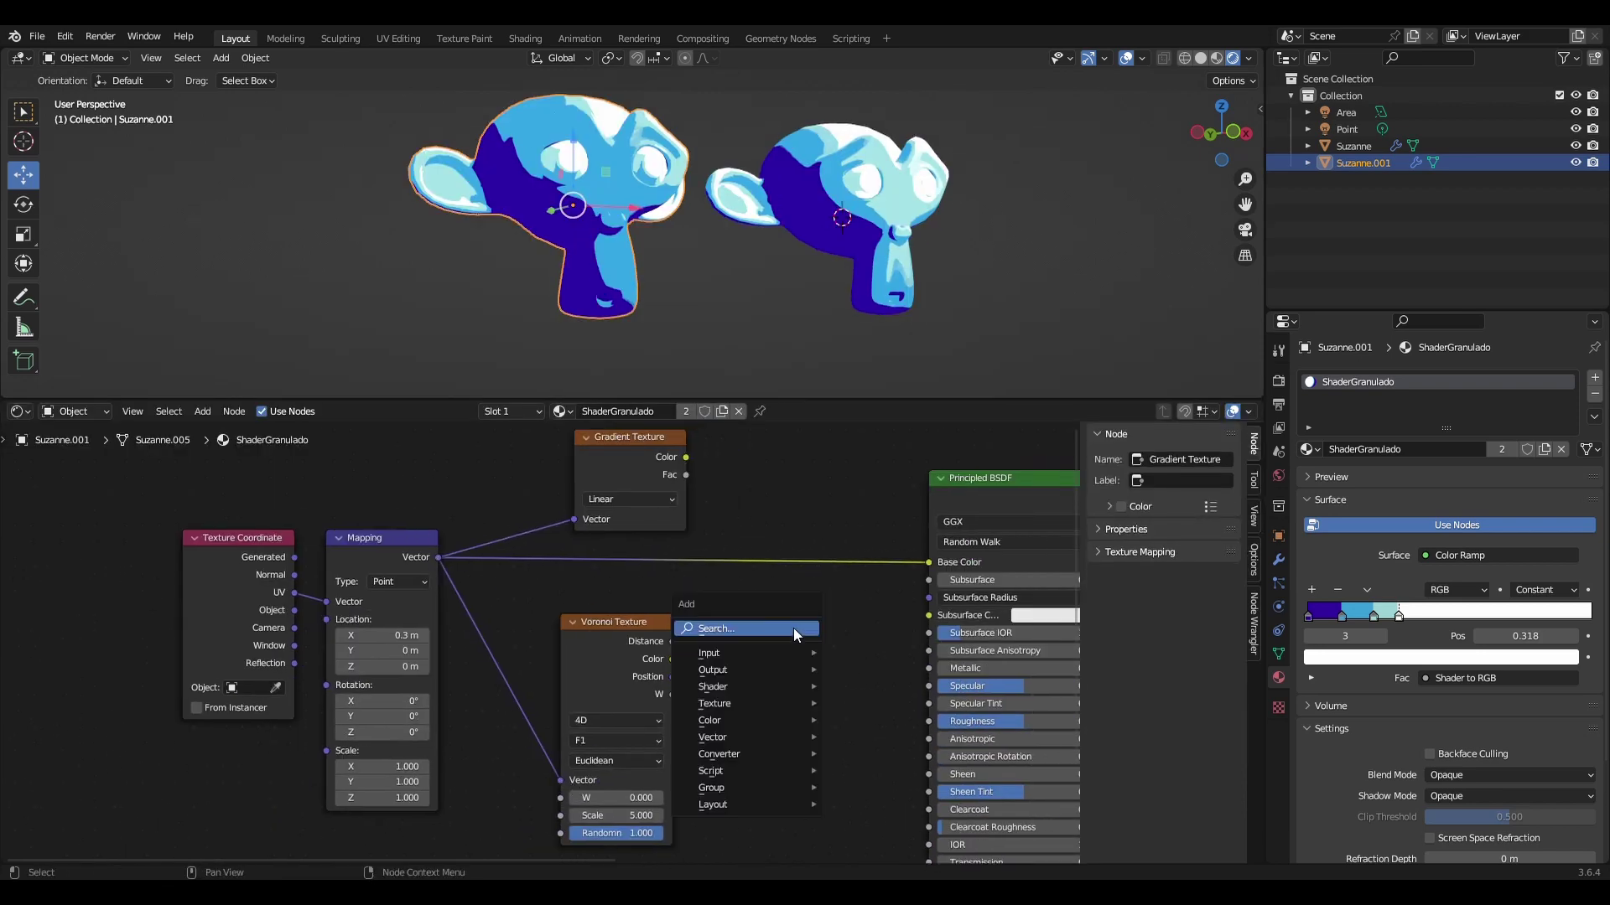
{"action": "type", "text": "mix"}
{"action": "left_click", "coordinate": [821, 660]}
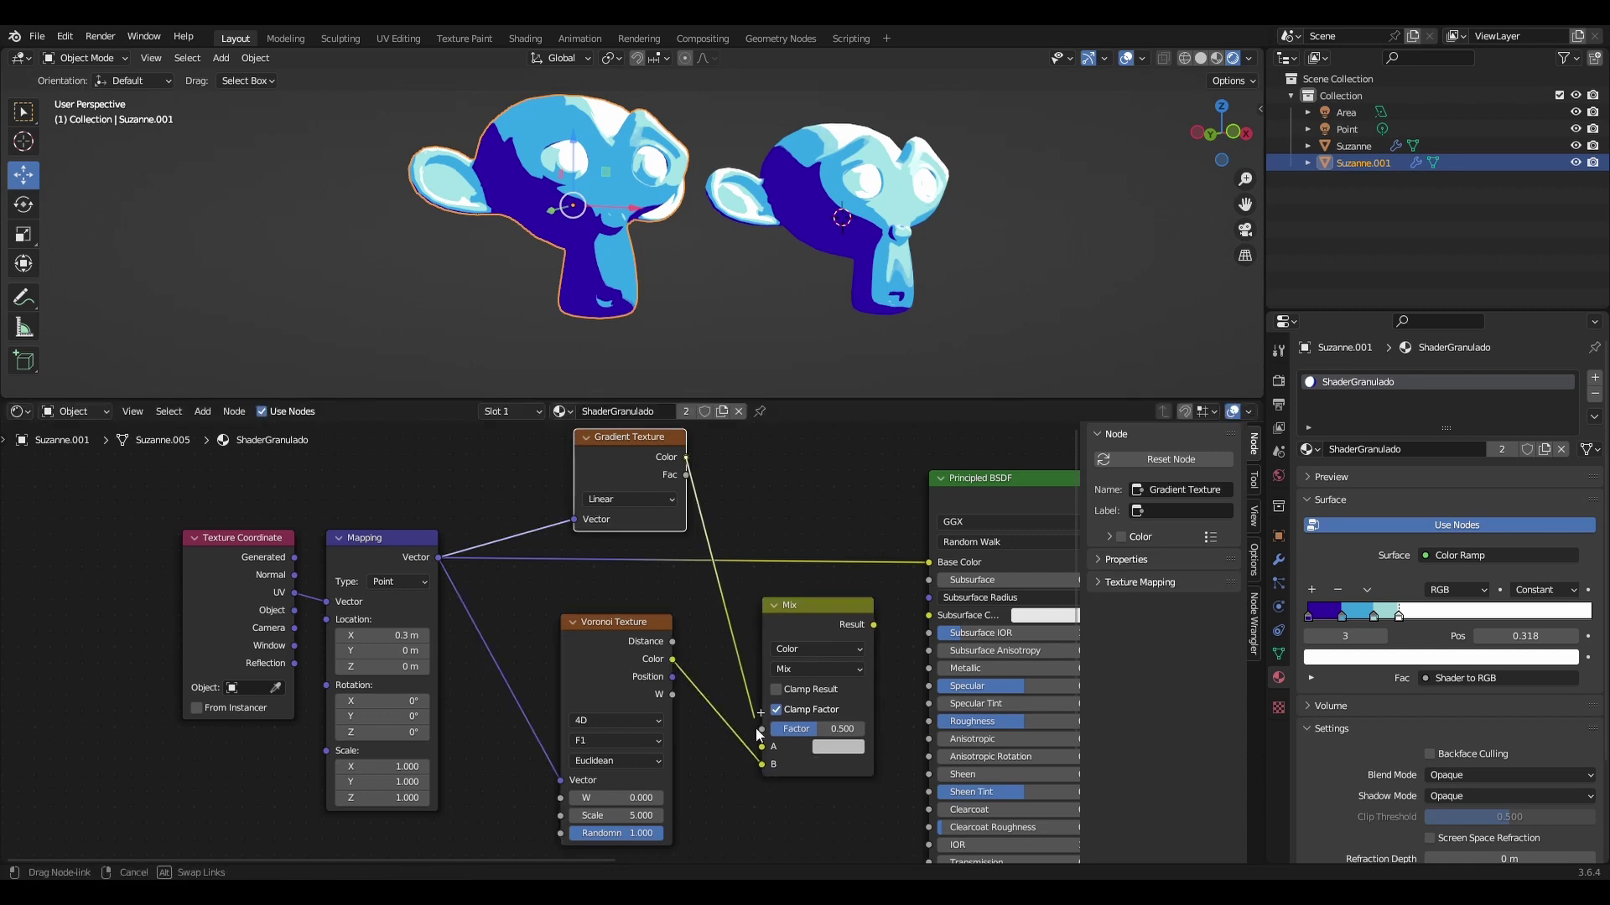
Step: Link Voronoi colour into Mix, set green and light-yellow ramp stops, and map from Object coordinates
{"action": "left_click_drag", "start_coordinate": [912, 572], "coordinate": [929, 562]}
{"action": "scroll", "coordinate": [750, 724], "scroll_direction": "up", "scroll_amount": 2}
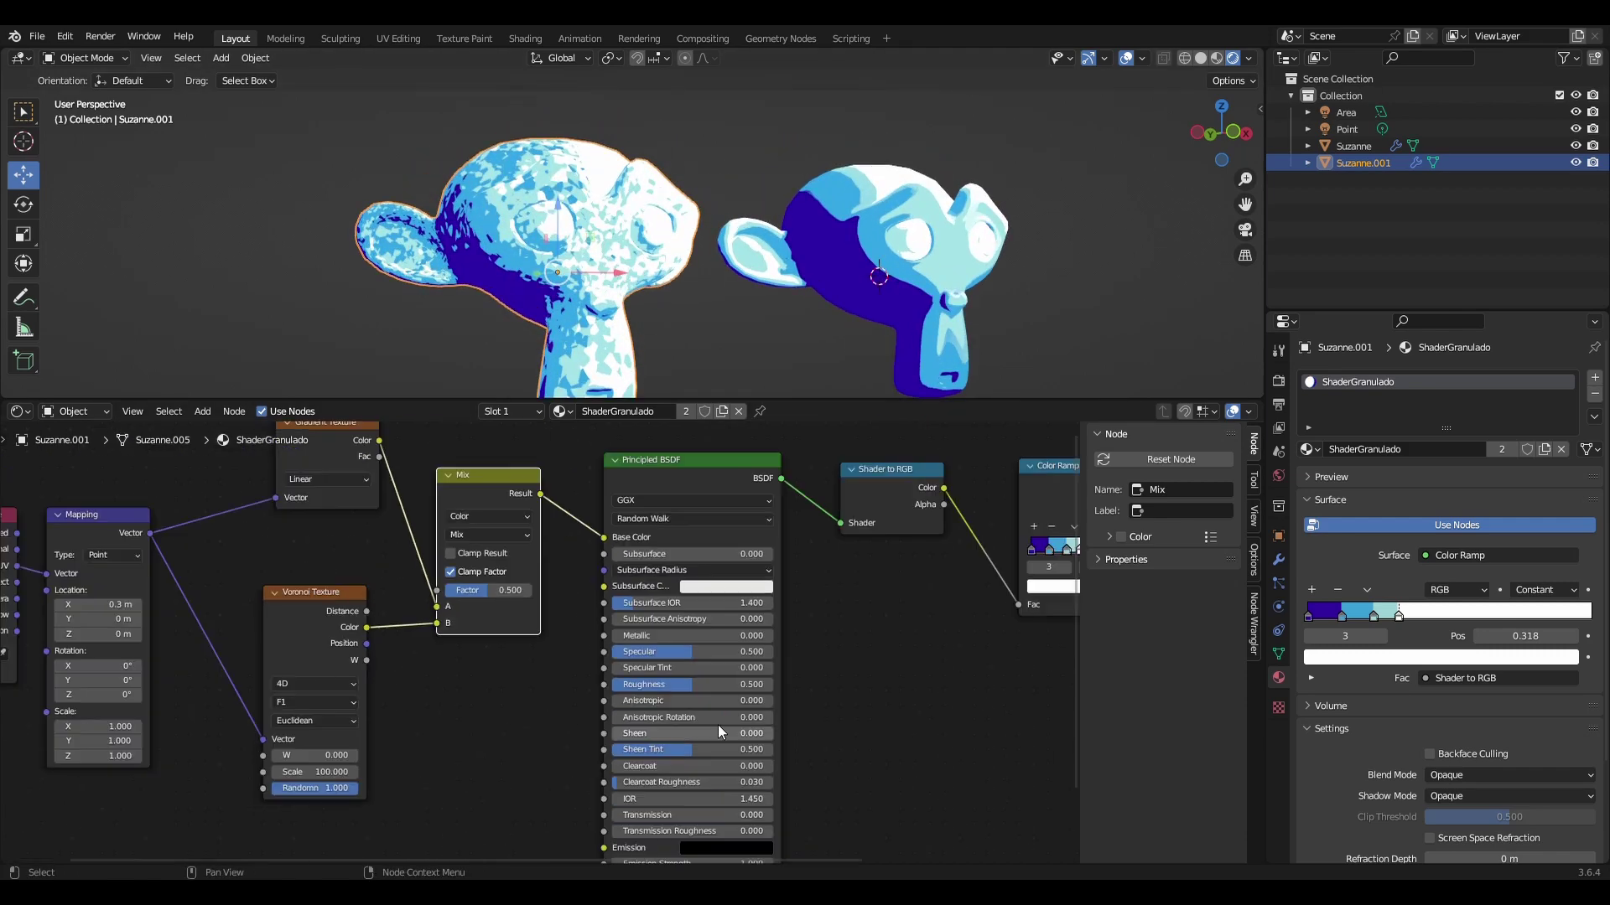
{"action": "left_click", "coordinate": [792, 657]}
{"action": "left_click", "coordinate": [803, 586]}
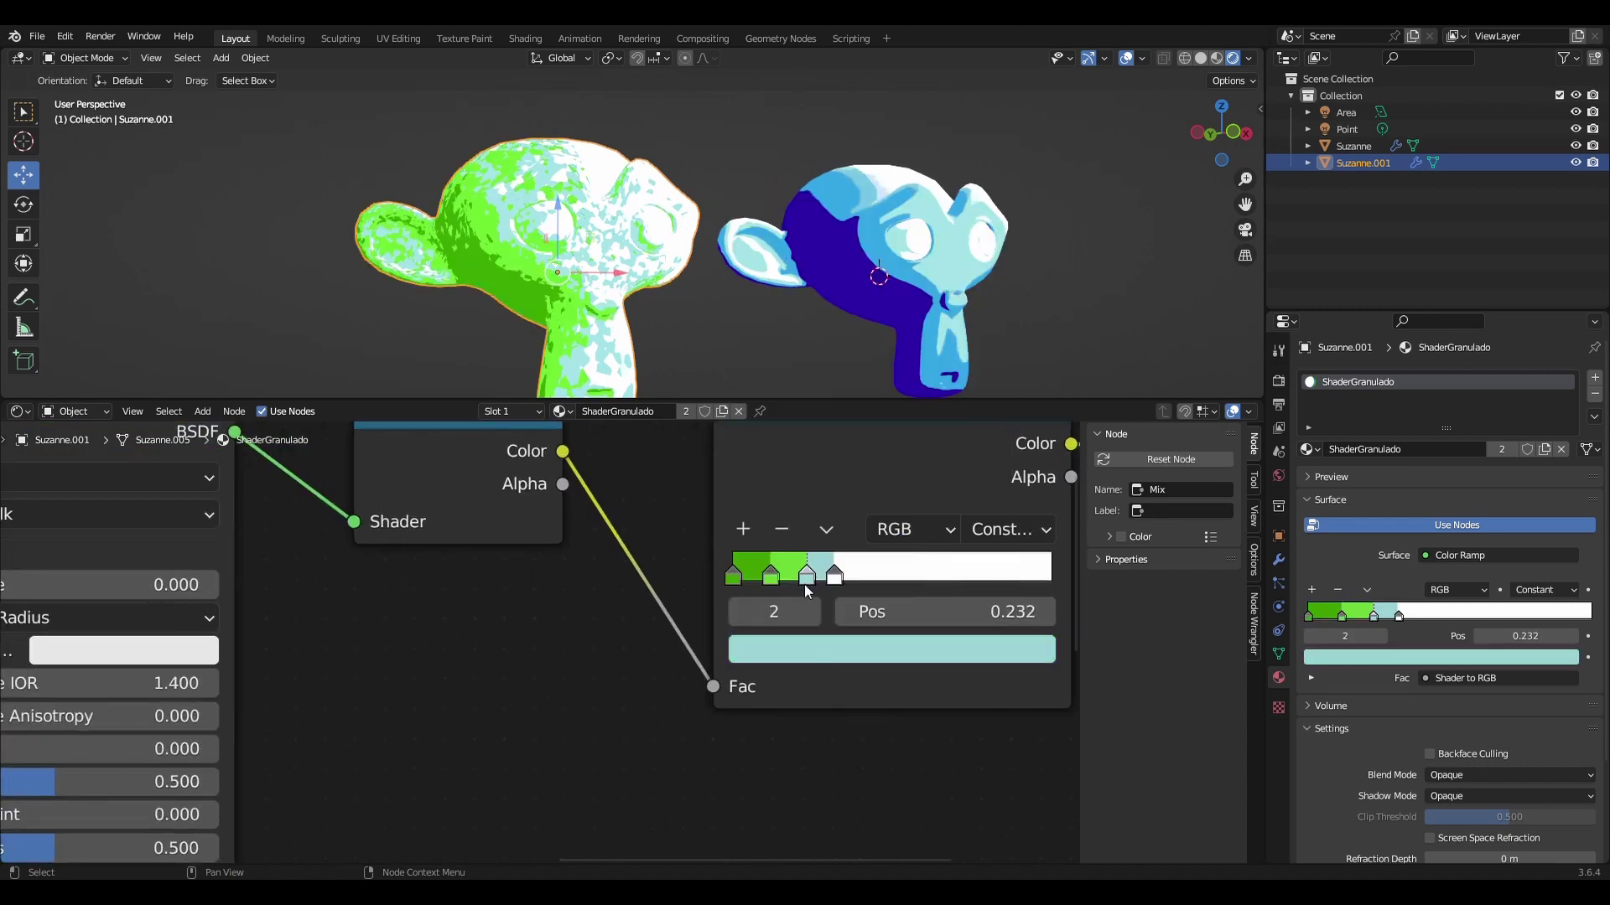
{"action": "left_click", "coordinate": [798, 657]}
{"action": "left_click", "coordinate": [798, 324]}
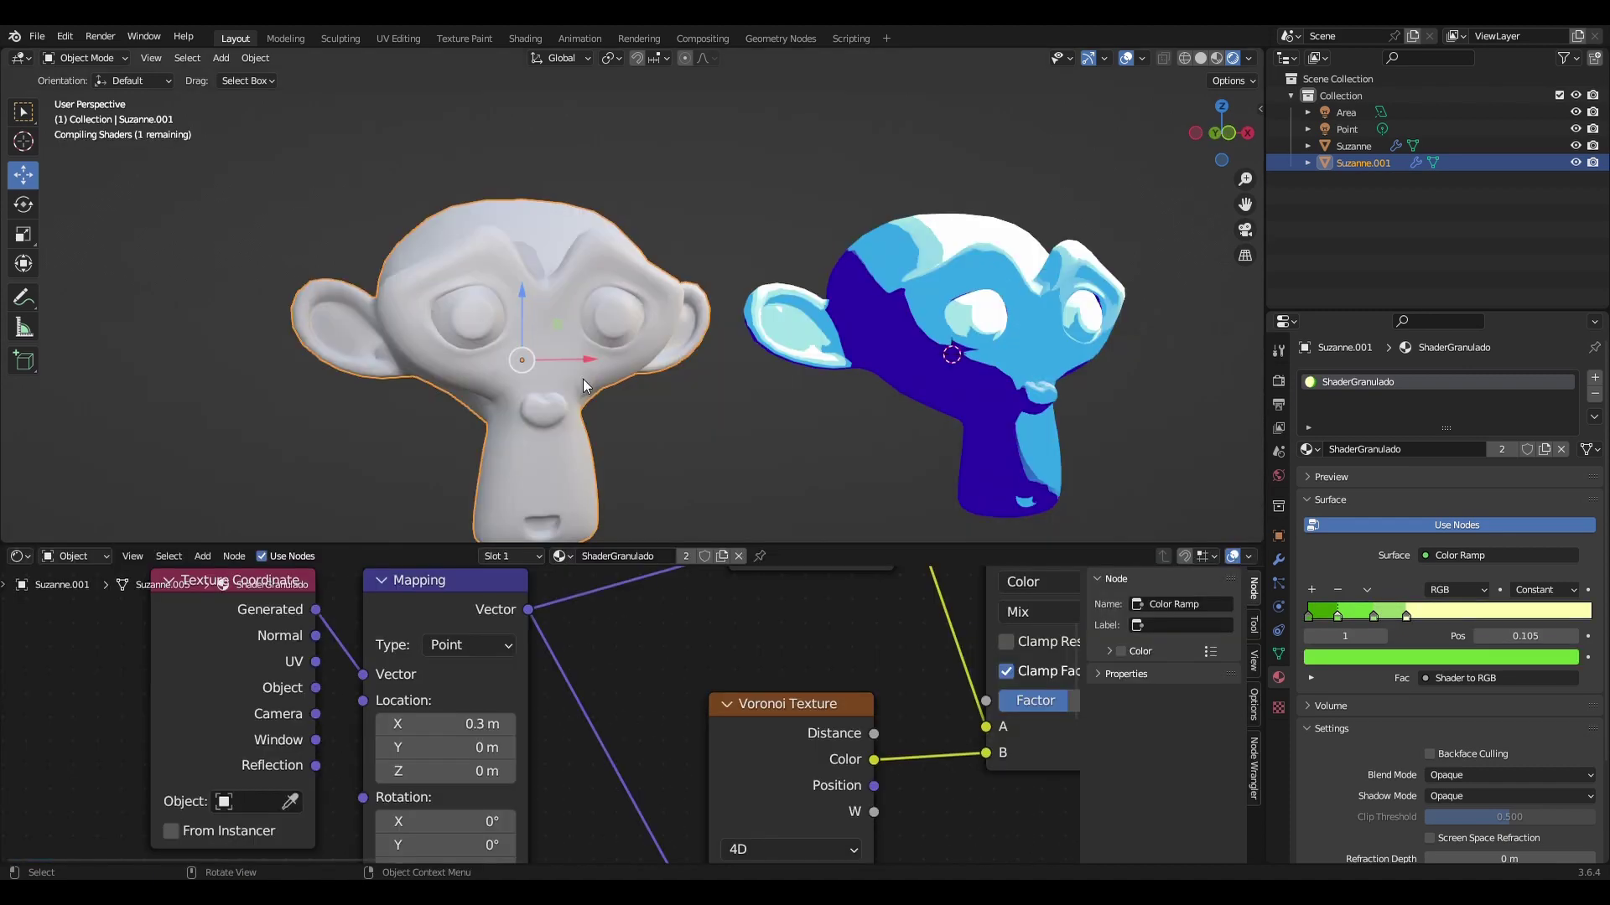
{"action": "scroll", "coordinate": [597, 409], "scroll_direction": "down", "scroll_amount": 3}
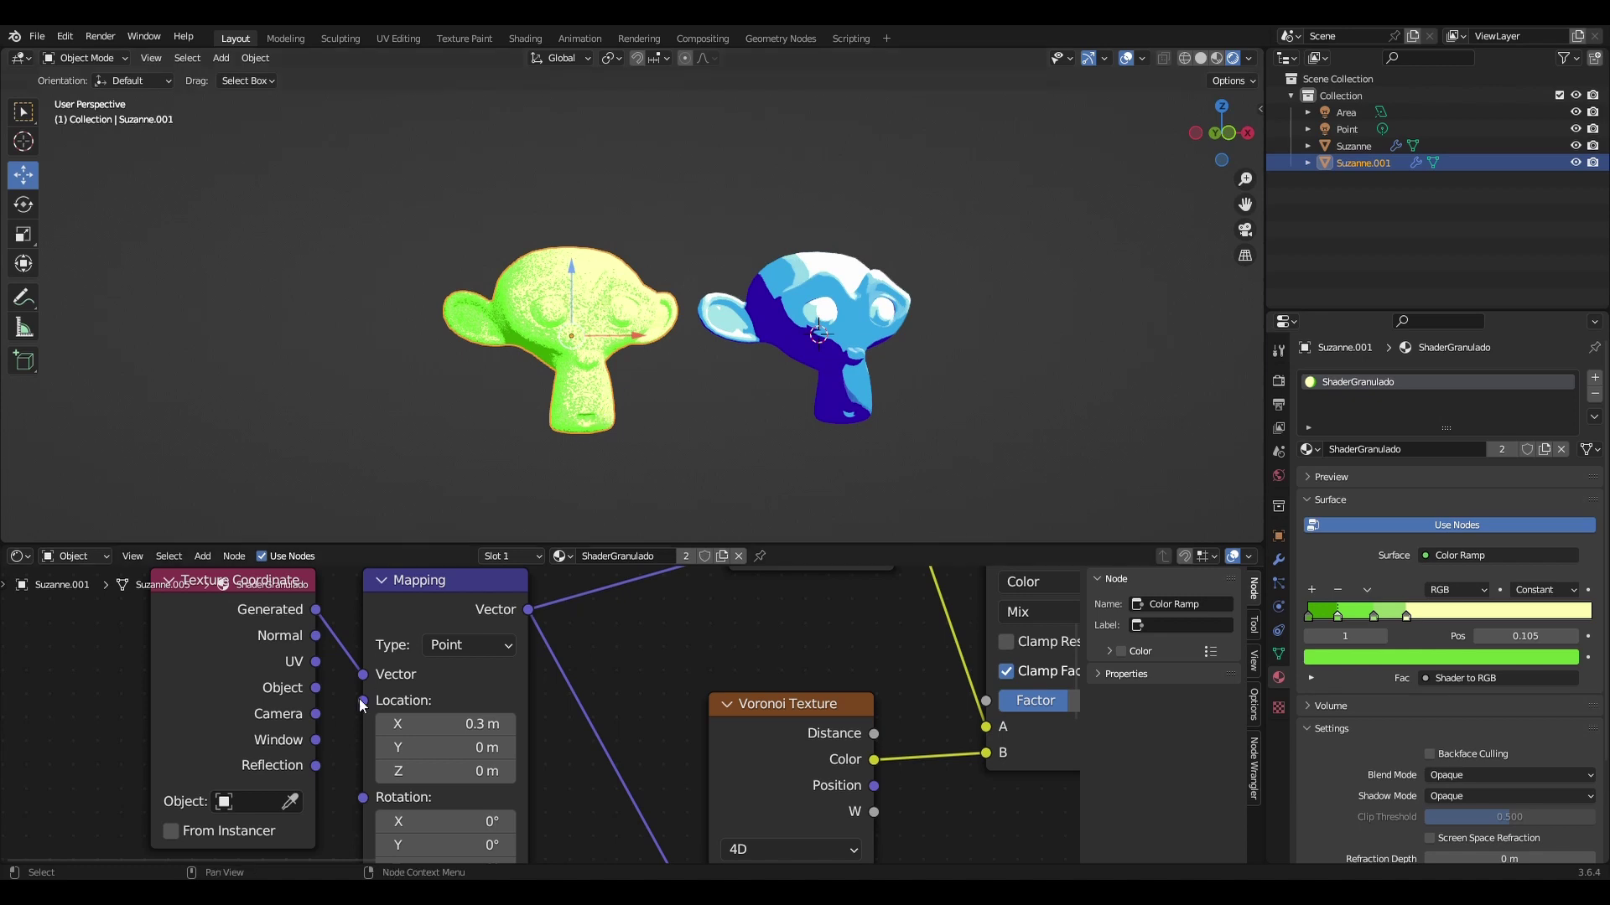
{"action": "left_click_drag", "start_coordinate": [317, 688], "coordinate": [363, 674]}
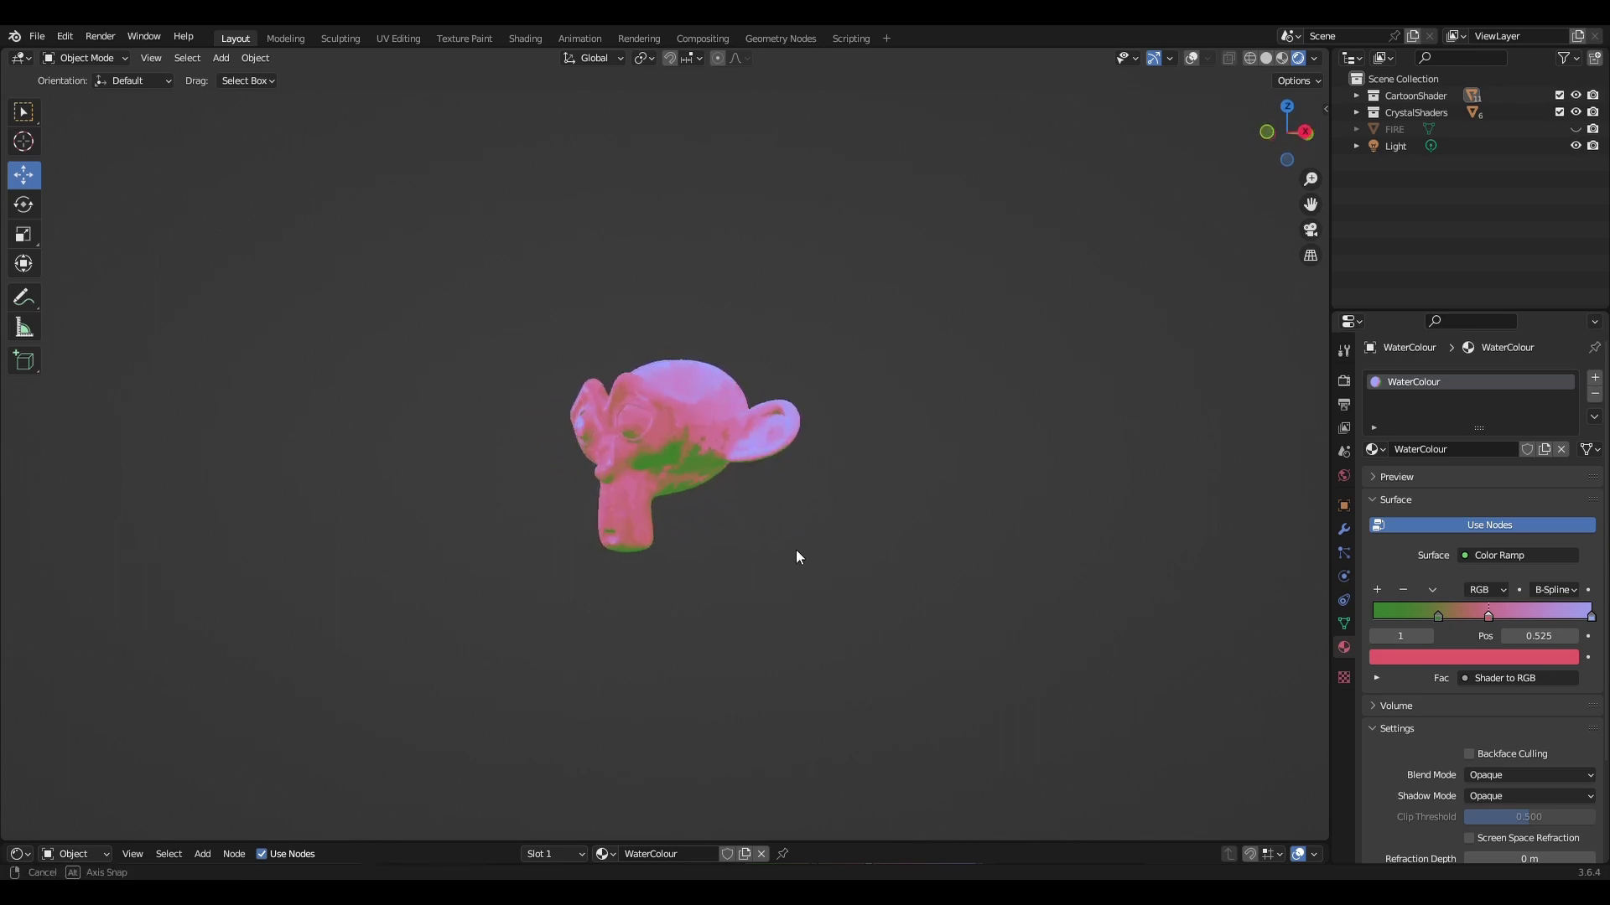
Step: Orbit the example watercolour monkey to face the front
{"action": "mouse_move", "coordinate": [901, 544]}
{"action": "middle_mouse_down"}
{"action": "mouse_move", "coordinate": [676, 526]}
{"action": "mouse_move", "coordinate": [880, 543]}
{"action": "middle_mouse_up"}
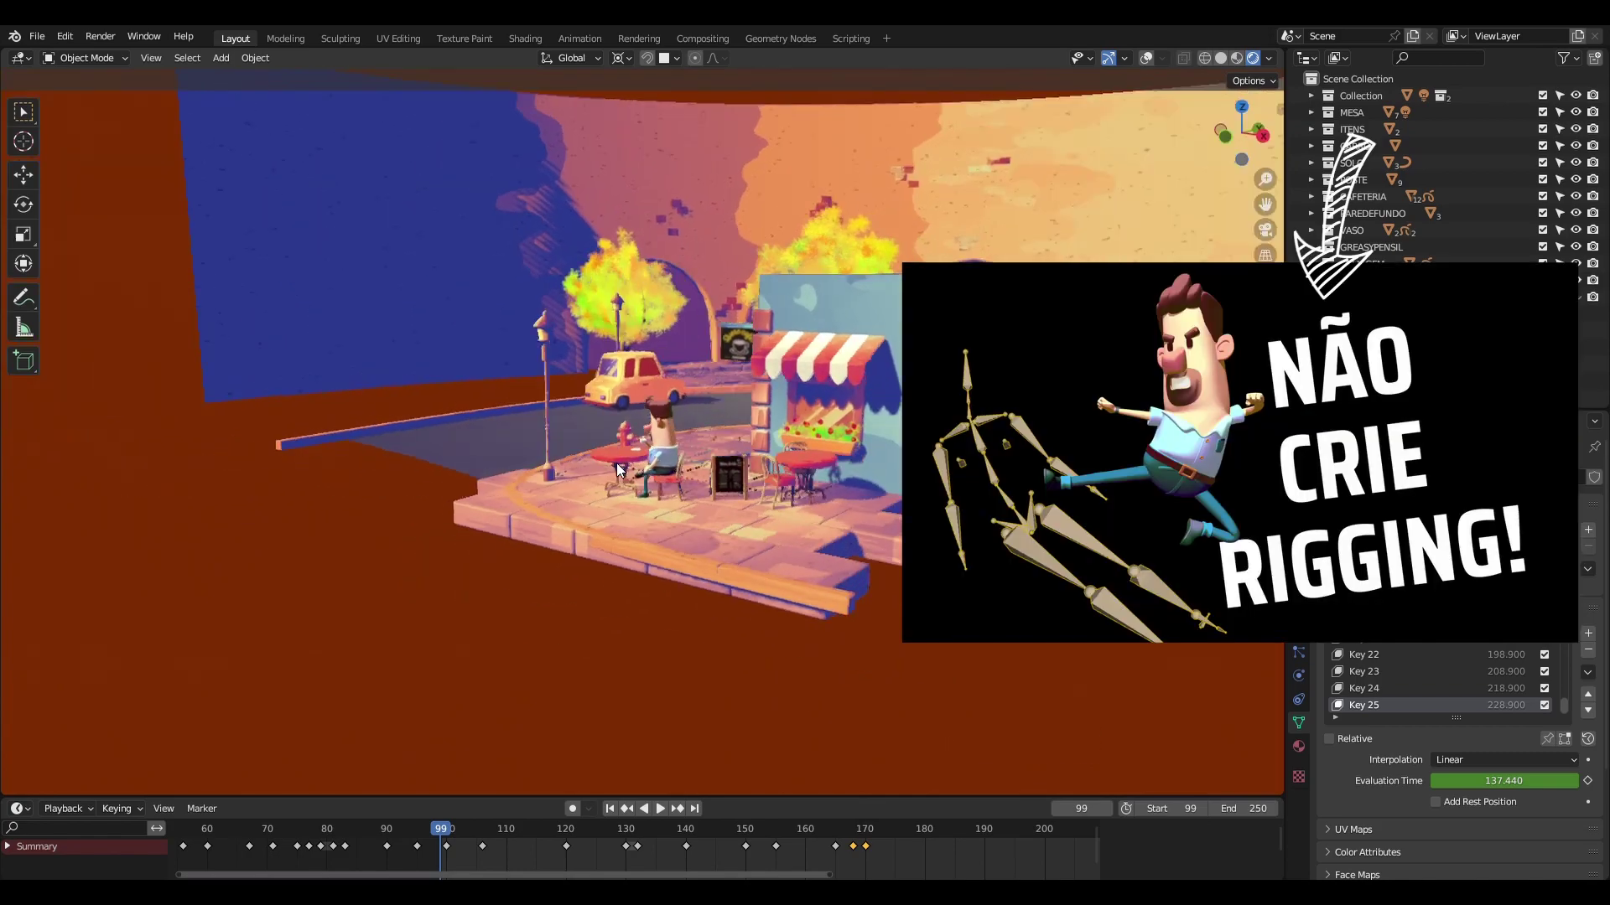
Step: Orbit and zoom the view in close on the seated character at the café table
{"action": "mouse_move", "coordinate": [616, 463]}
{"action": "middle_mouse_down"}
{"action": "mouse_move", "coordinate": [733, 459]}
{"action": "mouse_move", "coordinate": [683, 492]}
{"action": "mouse_move", "coordinate": [698, 484]}
{"action": "mouse_move", "coordinate": [634, 486]}
{"action": "mouse_move", "coordinate": [667, 490]}
{"action": "mouse_move", "coordinate": [663, 503]}
{"action": "middle_mouse_up"}
{"action": "scroll", "coordinate": [662, 503], "scroll_direction": "up", "scroll_amount": 3}
{"action": "scroll", "coordinate": [579, 607], "scroll_direction": "up", "scroll_amount": 1}
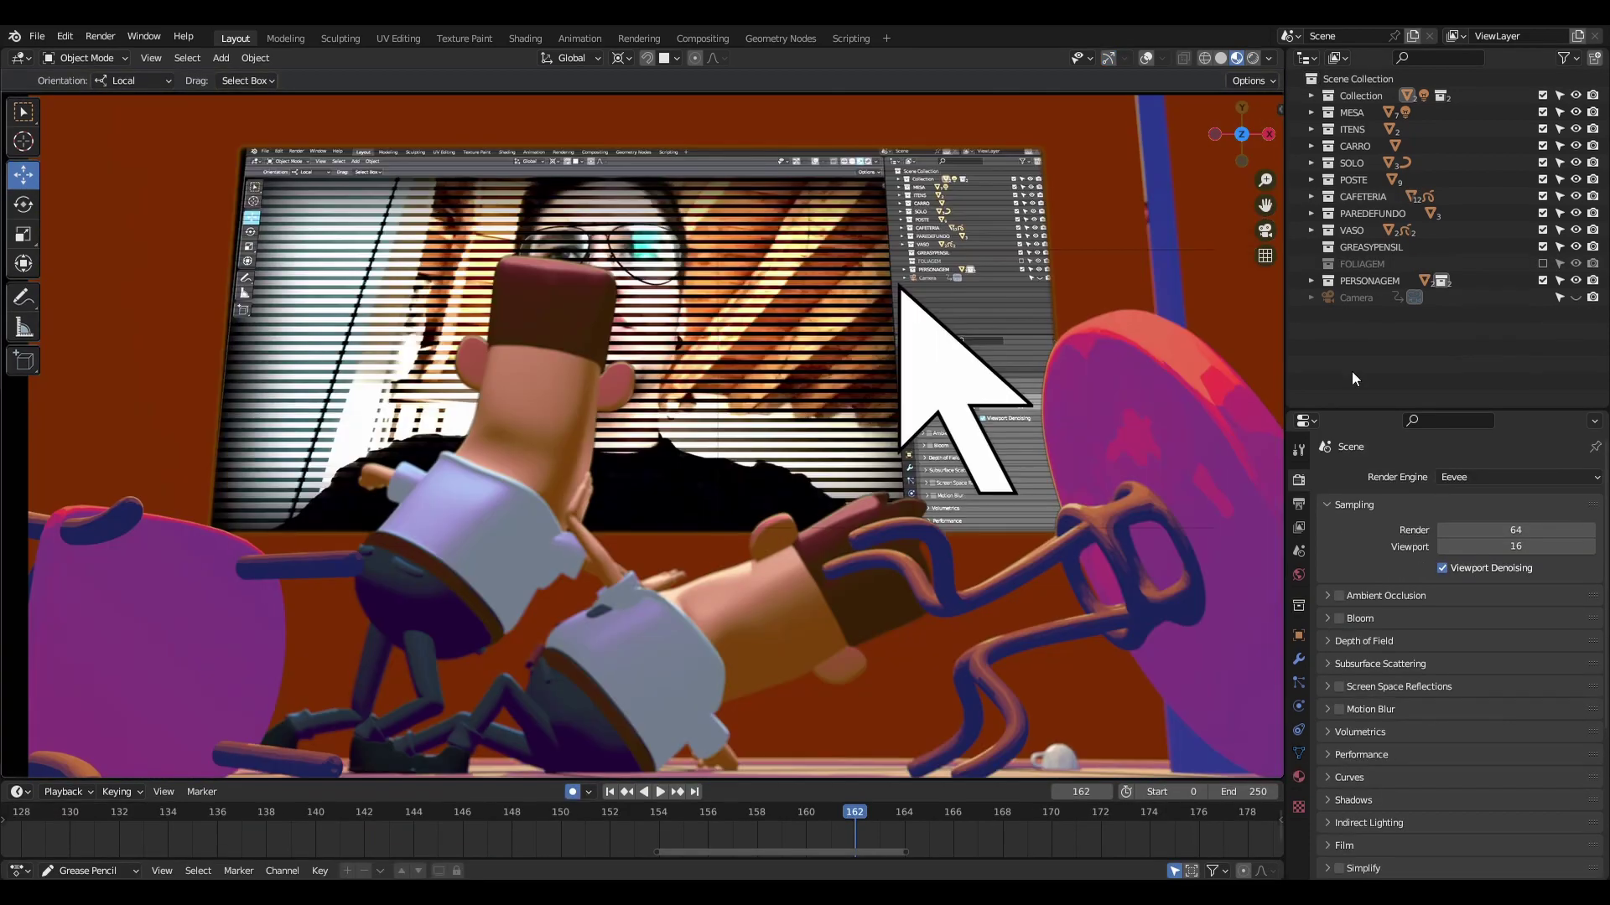
Step: Expand PERSONAGEM and select the character rows from SR.MANEL_PADEIRO to MANEL_CALVO, opening their options
{"action": "left_click", "coordinate": [1311, 280]}
{"action": "left_click", "coordinate": [1380, 297]}
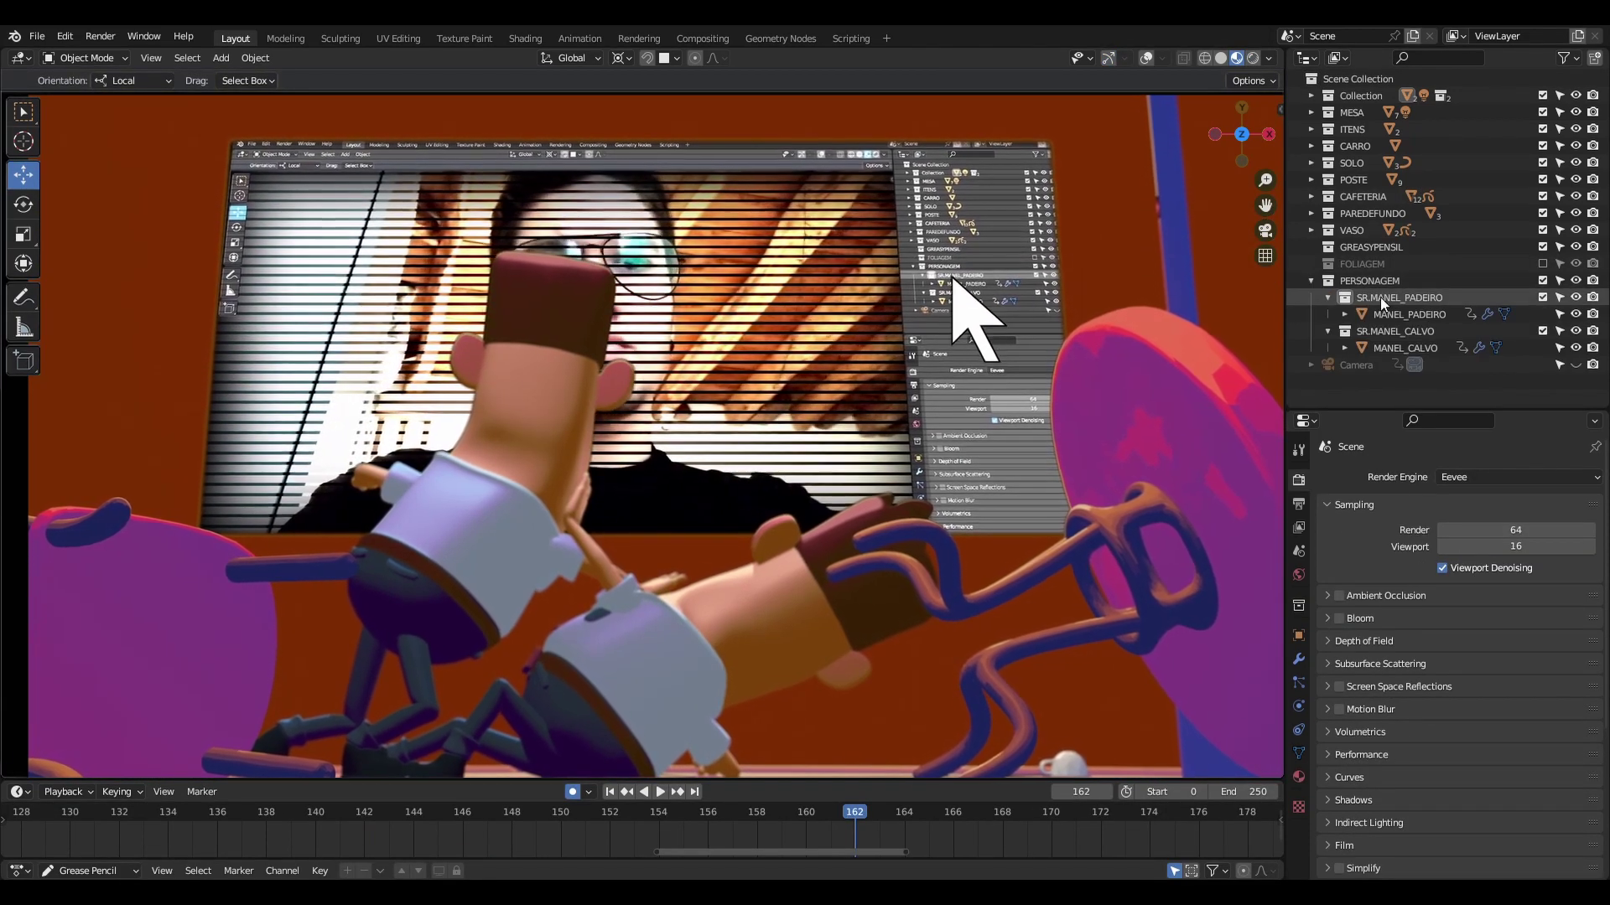
{"action": "left_click", "coordinate": [1391, 344], "text": "shift"}
{"action": "right_click", "coordinate": [1391, 346]}
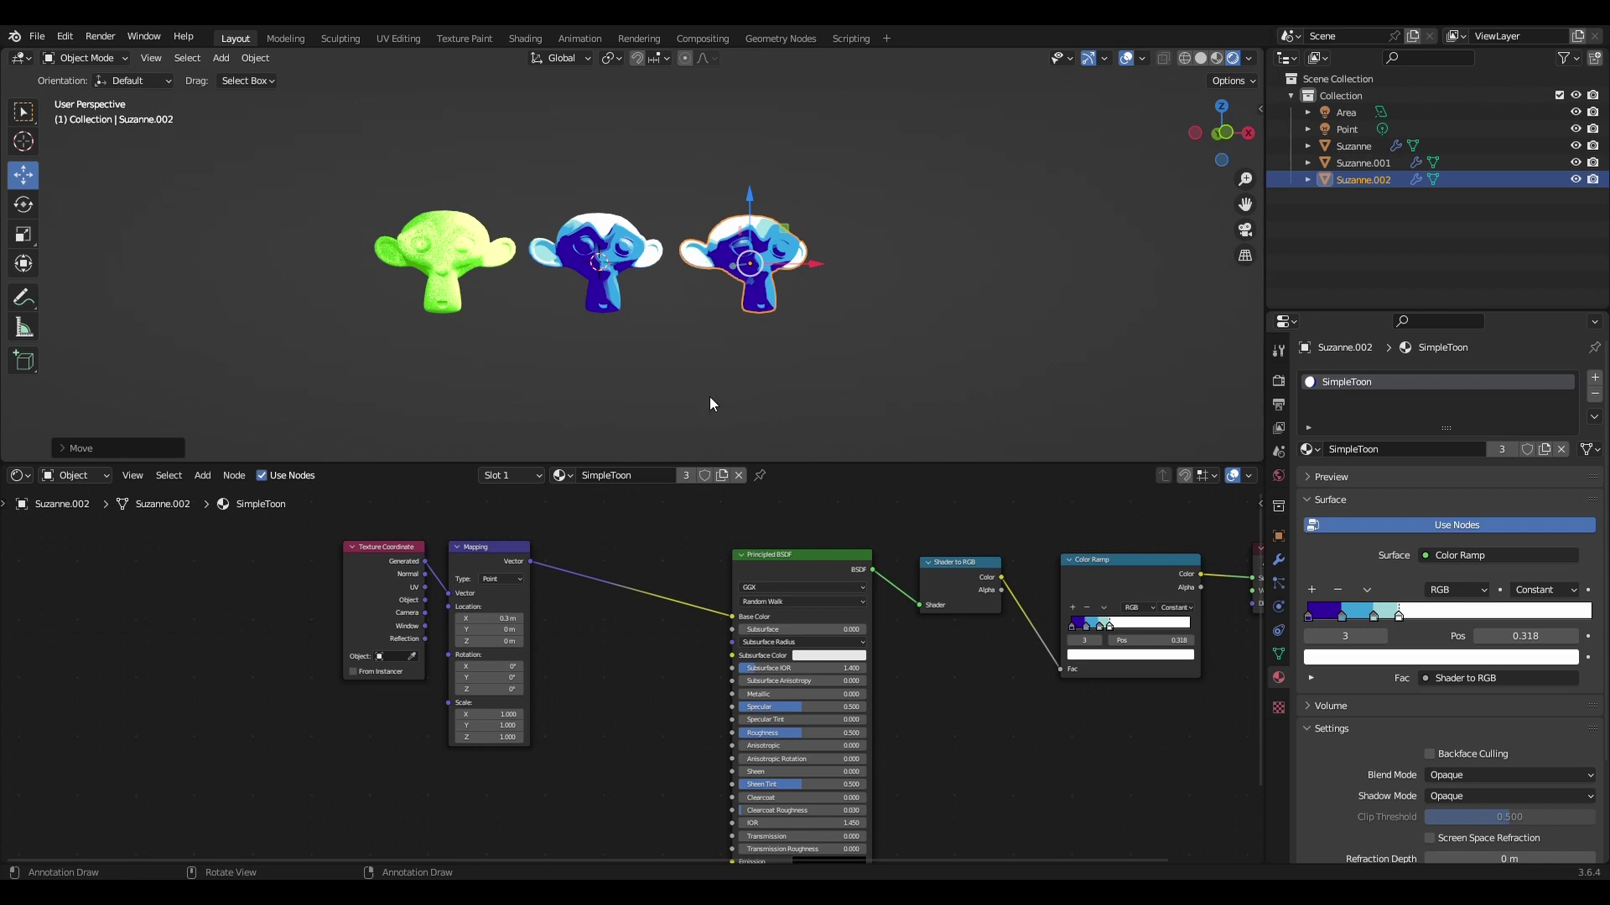
Step: Give the right monkey its own copy of the toon material and shift the coordinate nodes left
{"action": "scroll", "coordinate": [709, 404], "scroll_direction": "up", "scroll_amount": 3}
{"action": "left_click", "coordinate": [719, 476]}
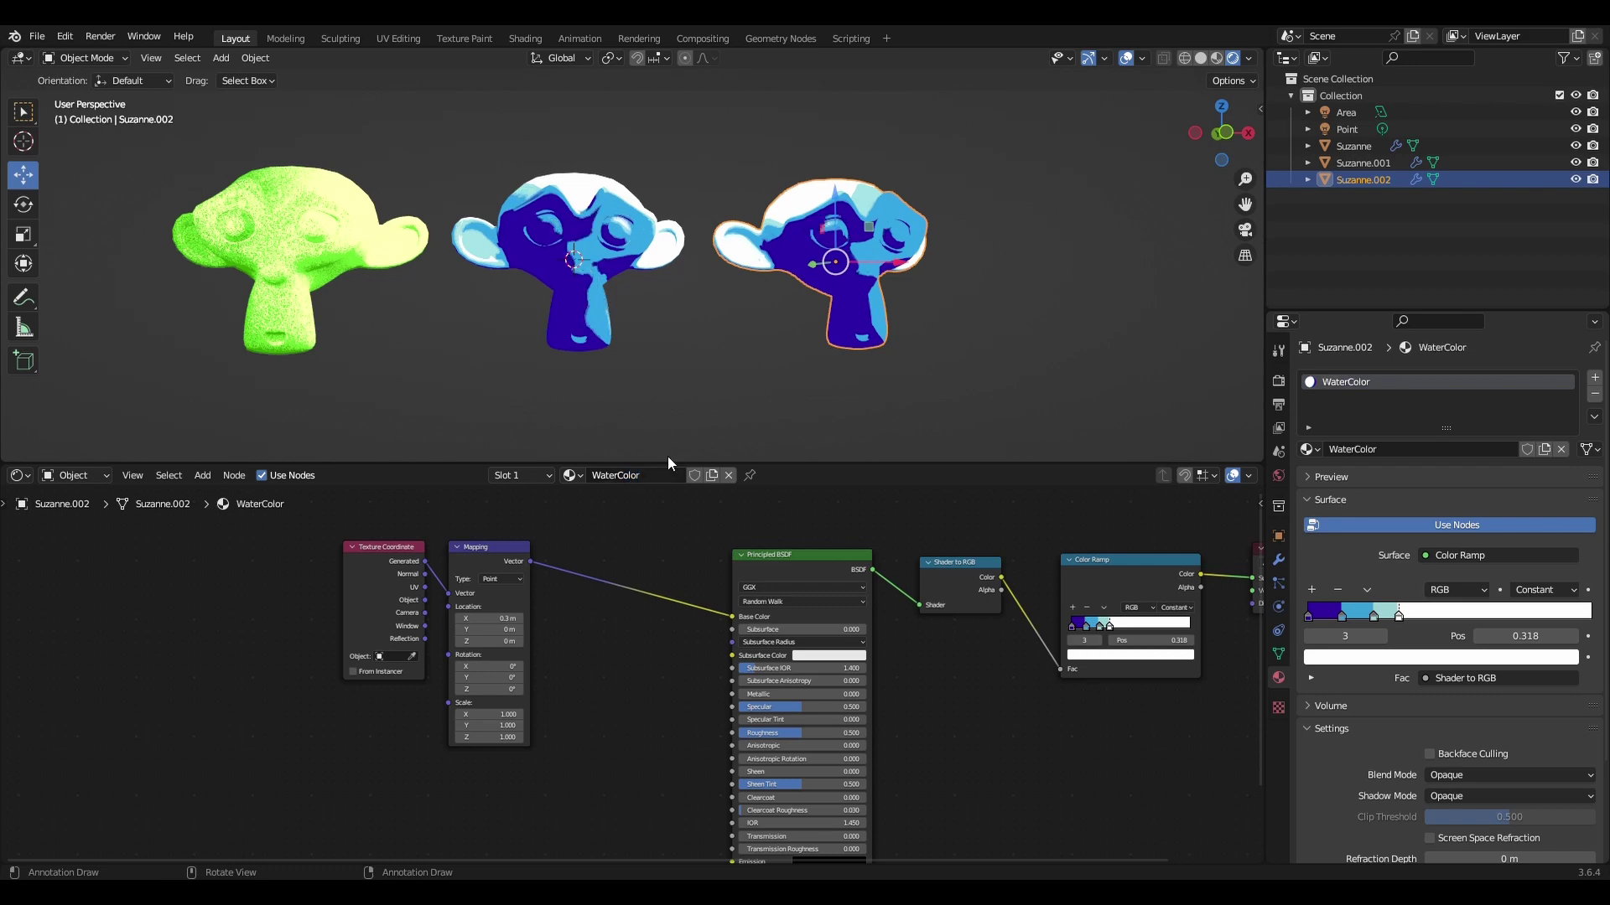
{"action": "left_click", "coordinate": [606, 326]}
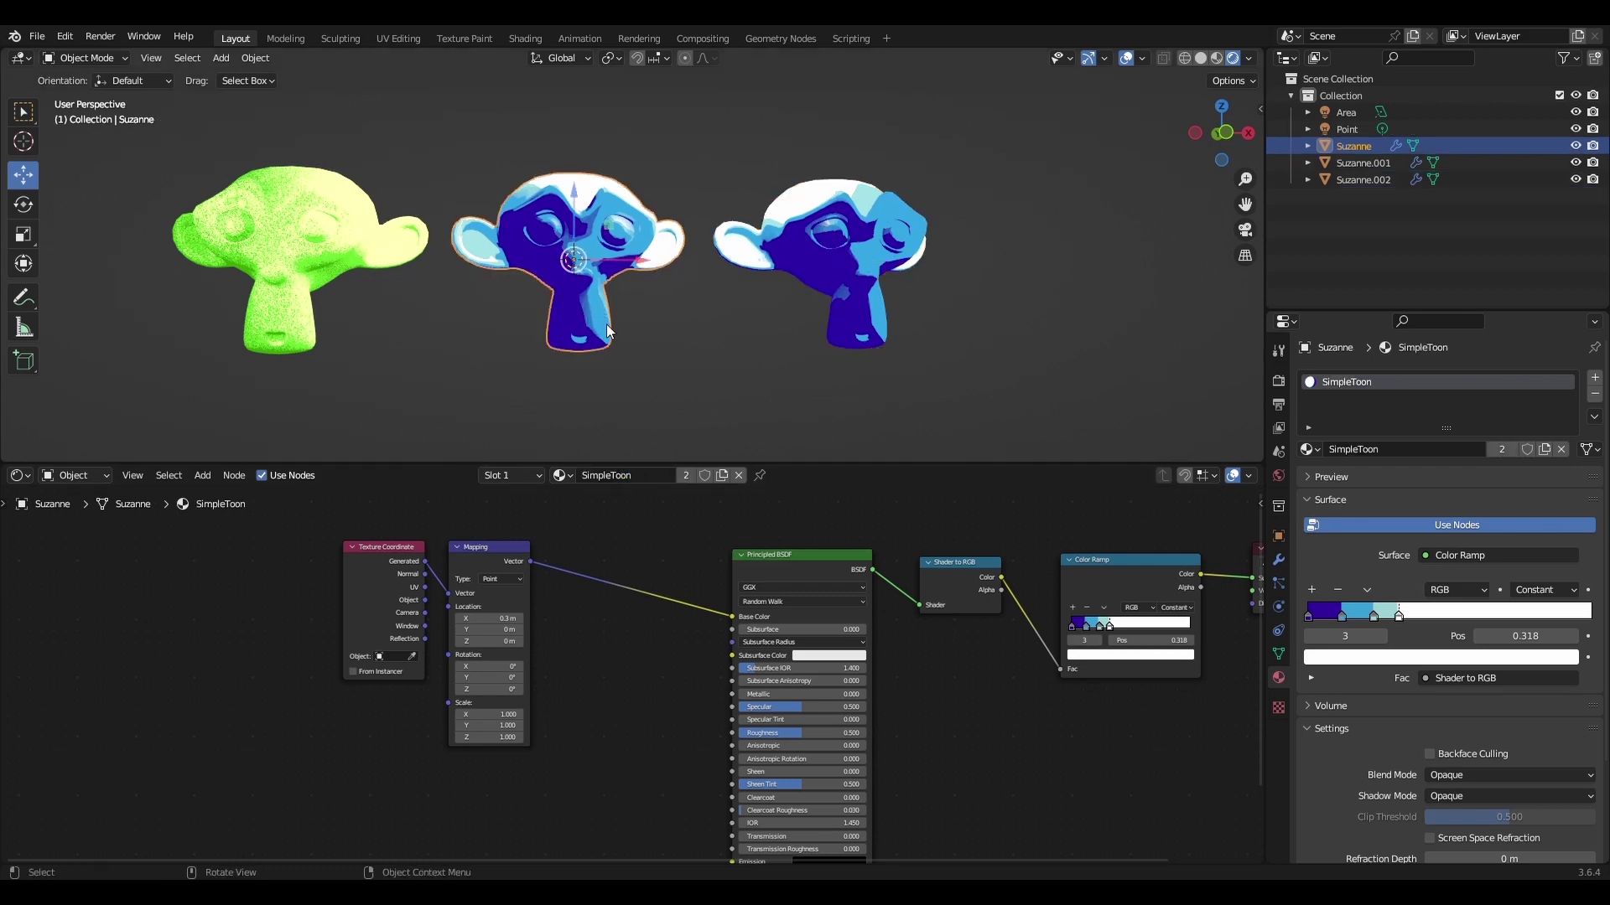
{"action": "left_click", "coordinate": [816, 268]}
{"action": "key", "text": "Home"}
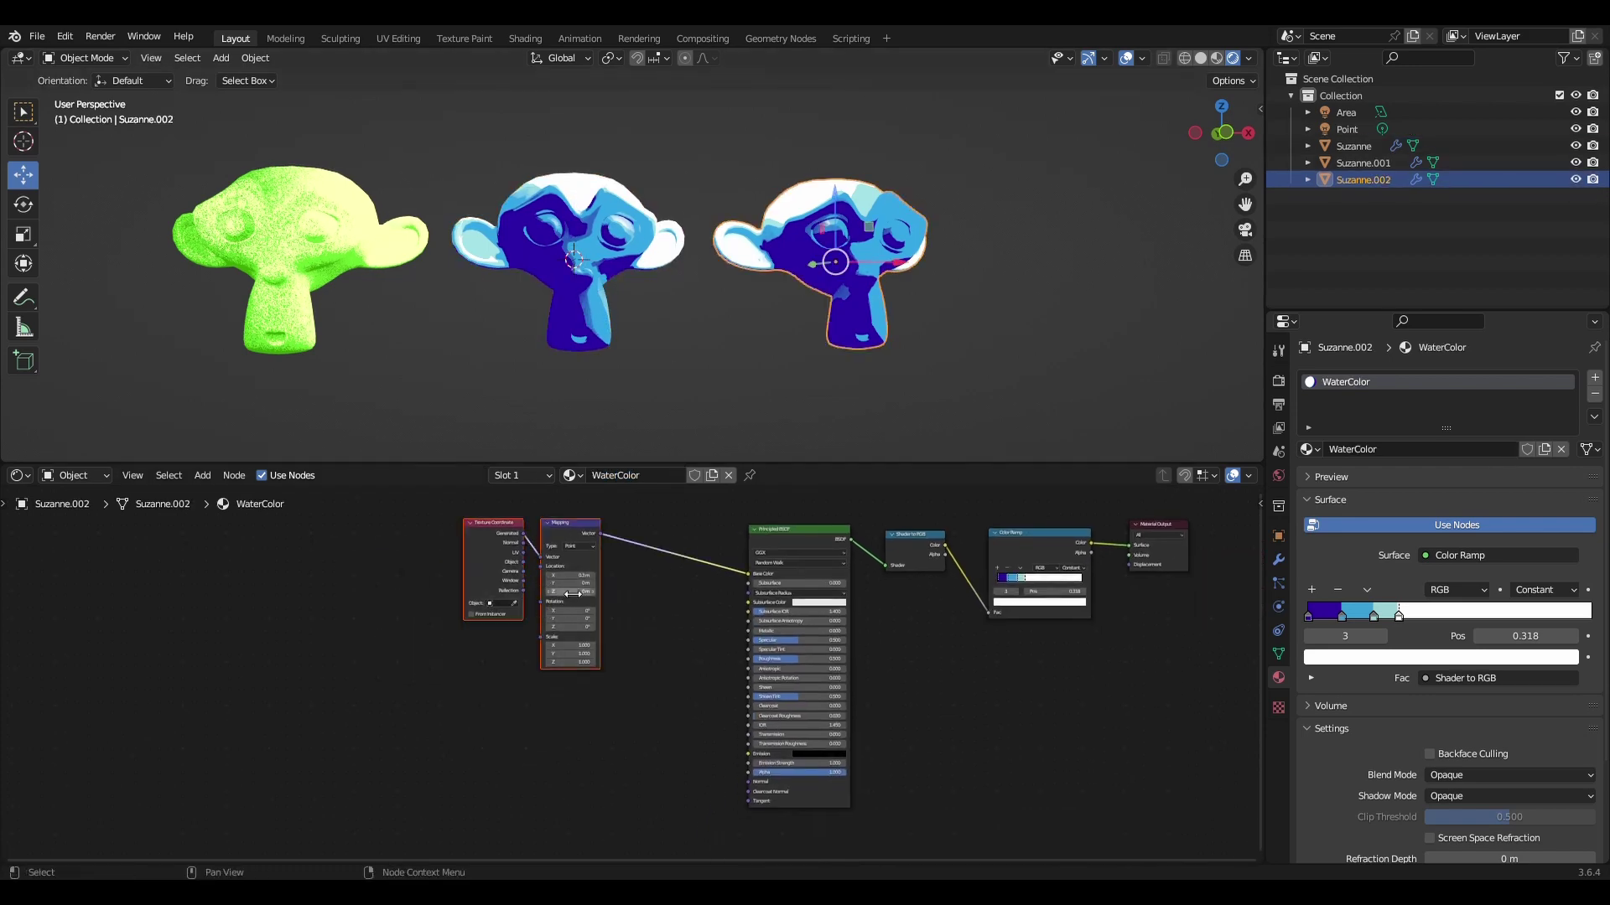
{"action": "left_click_drag", "start_coordinate": [515, 786], "coordinate": [485, 783]}
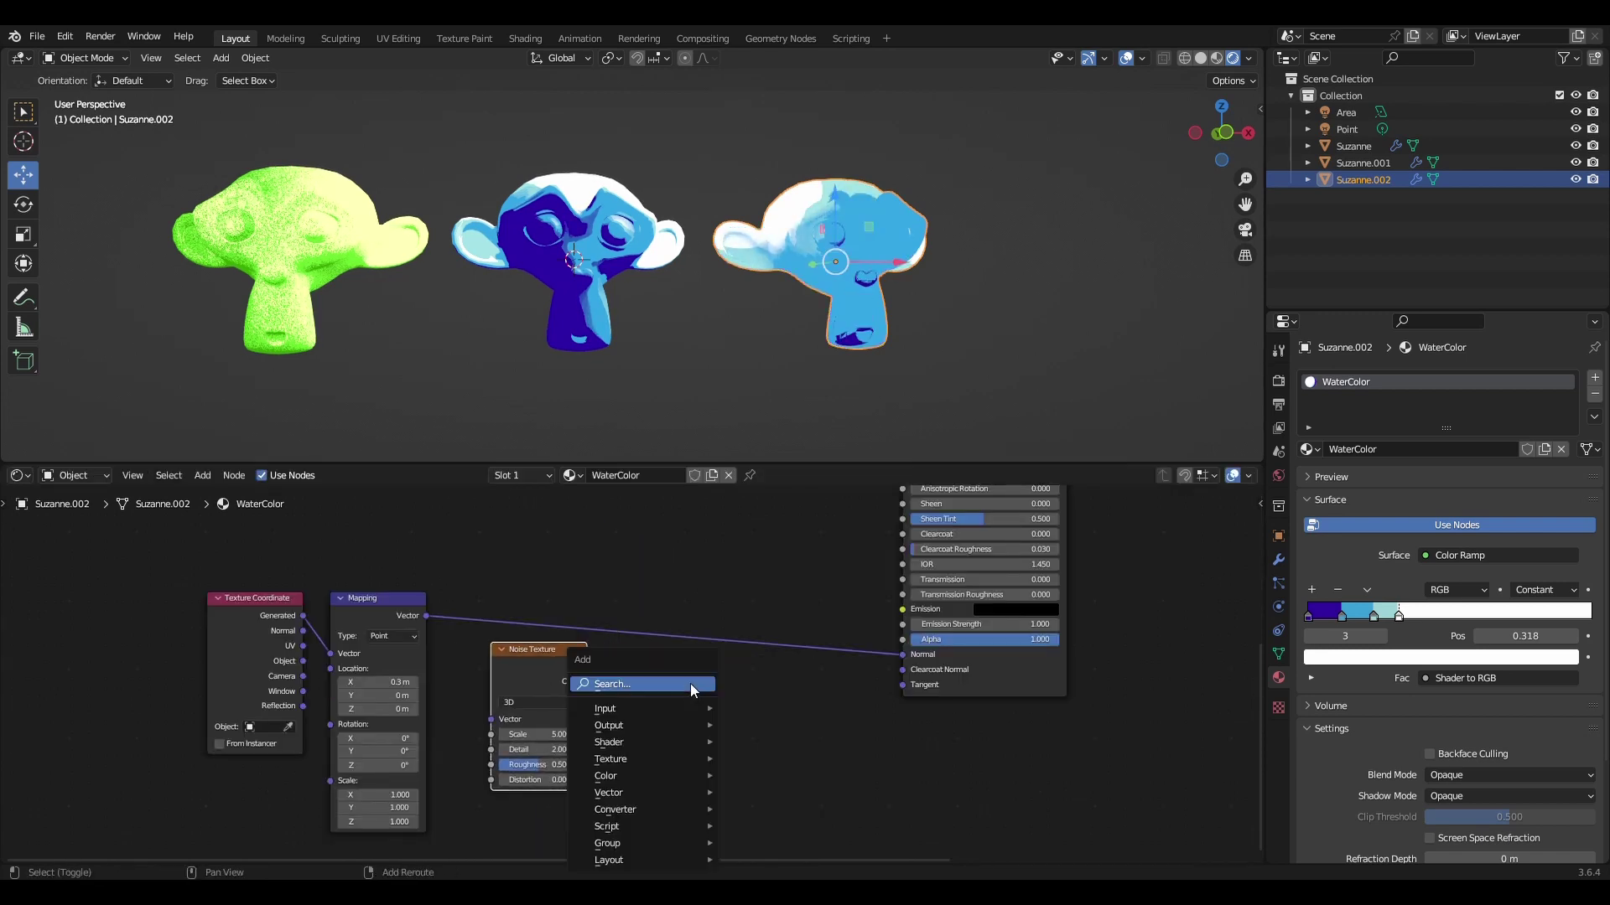
Step: Add a Voronoi Texture node and a Mix node set to Linear Light
{"action": "key", "text": "Return"}
{"action": "left_click", "coordinate": [804, 688]}
{"action": "key", "text": "shift+a"}
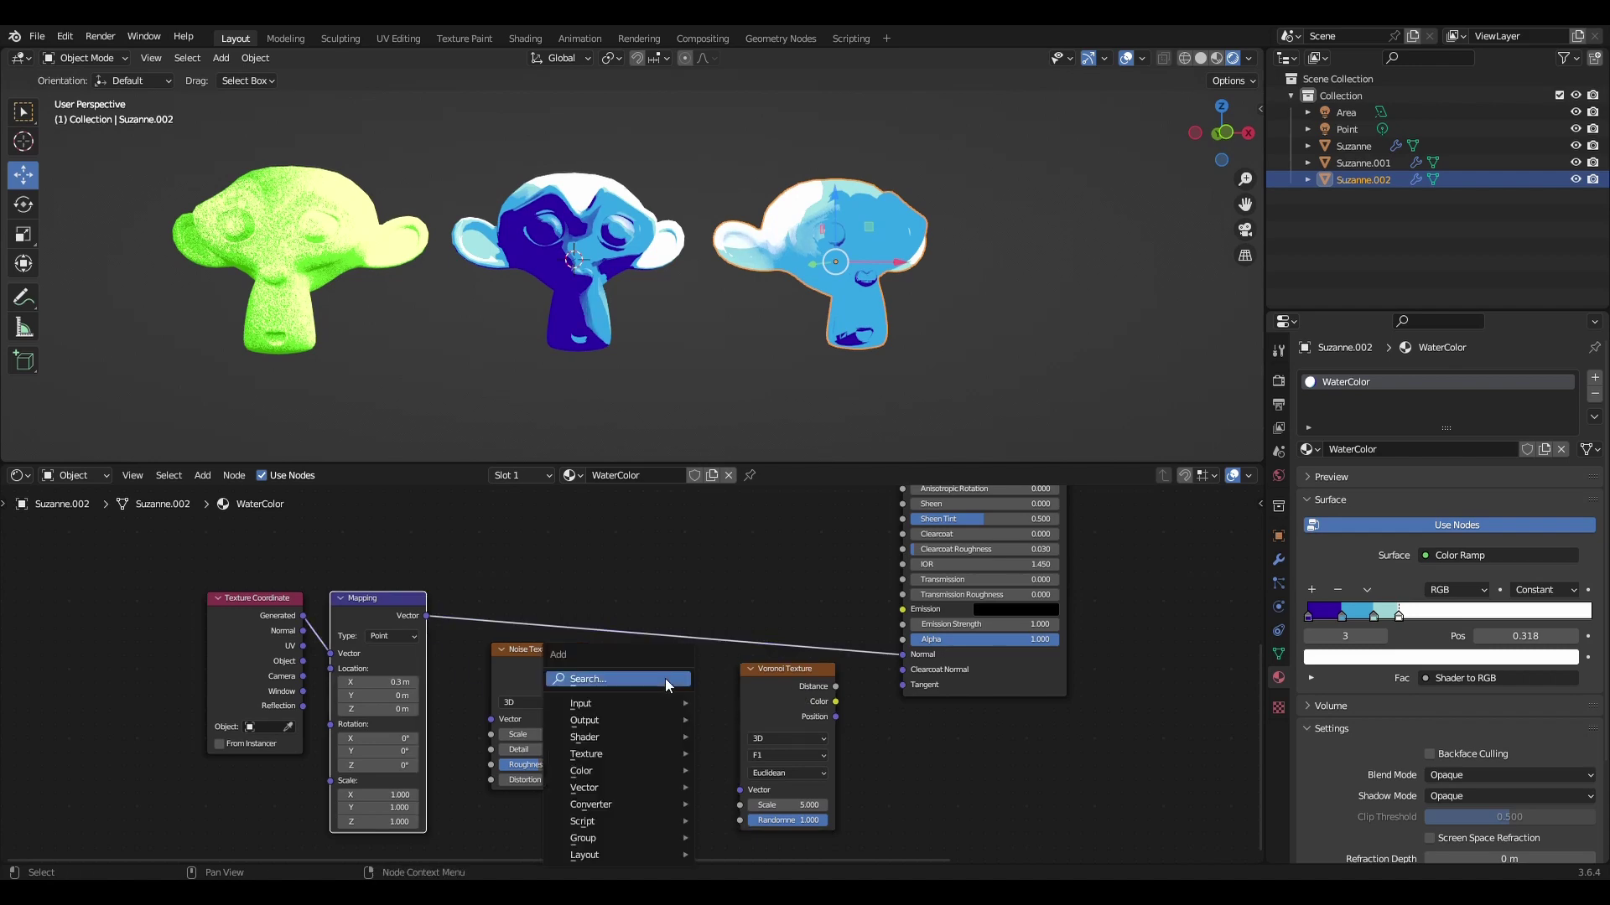
{"action": "type", "text": "mix"}
{"action": "left_click", "coordinate": [732, 721]}
{"action": "left_click", "coordinate": [665, 711]}
{"action": "scroll", "coordinate": [668, 671], "scroll_direction": "up", "scroll_amount": 3}
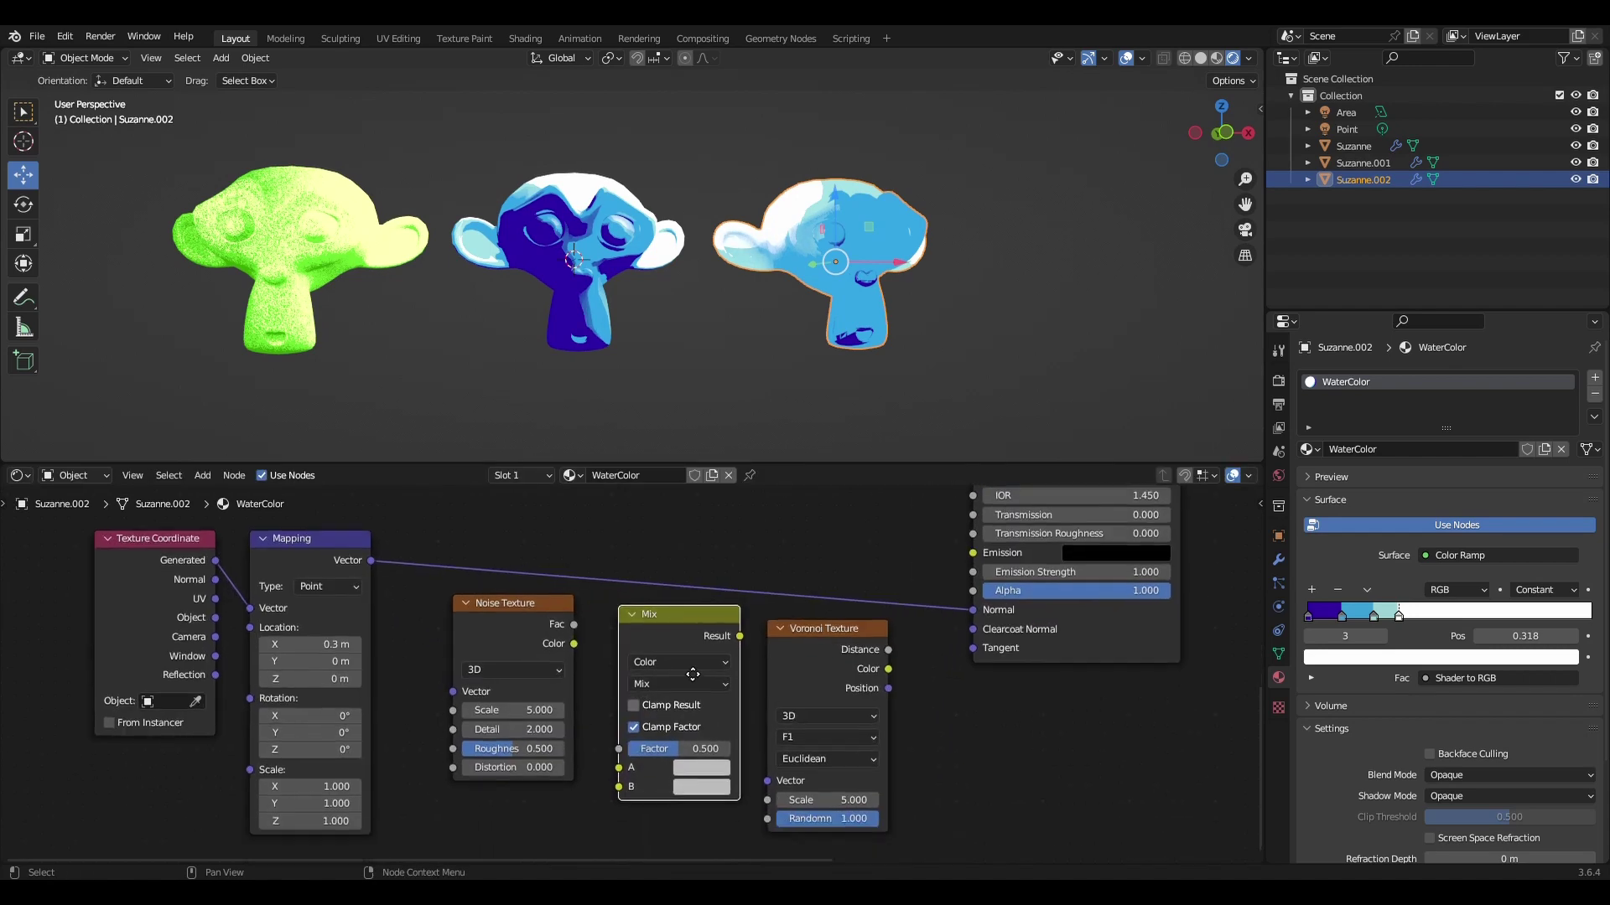
{"action": "left_click", "coordinate": [669, 635]}
{"action": "left_click", "coordinate": [664, 358]}
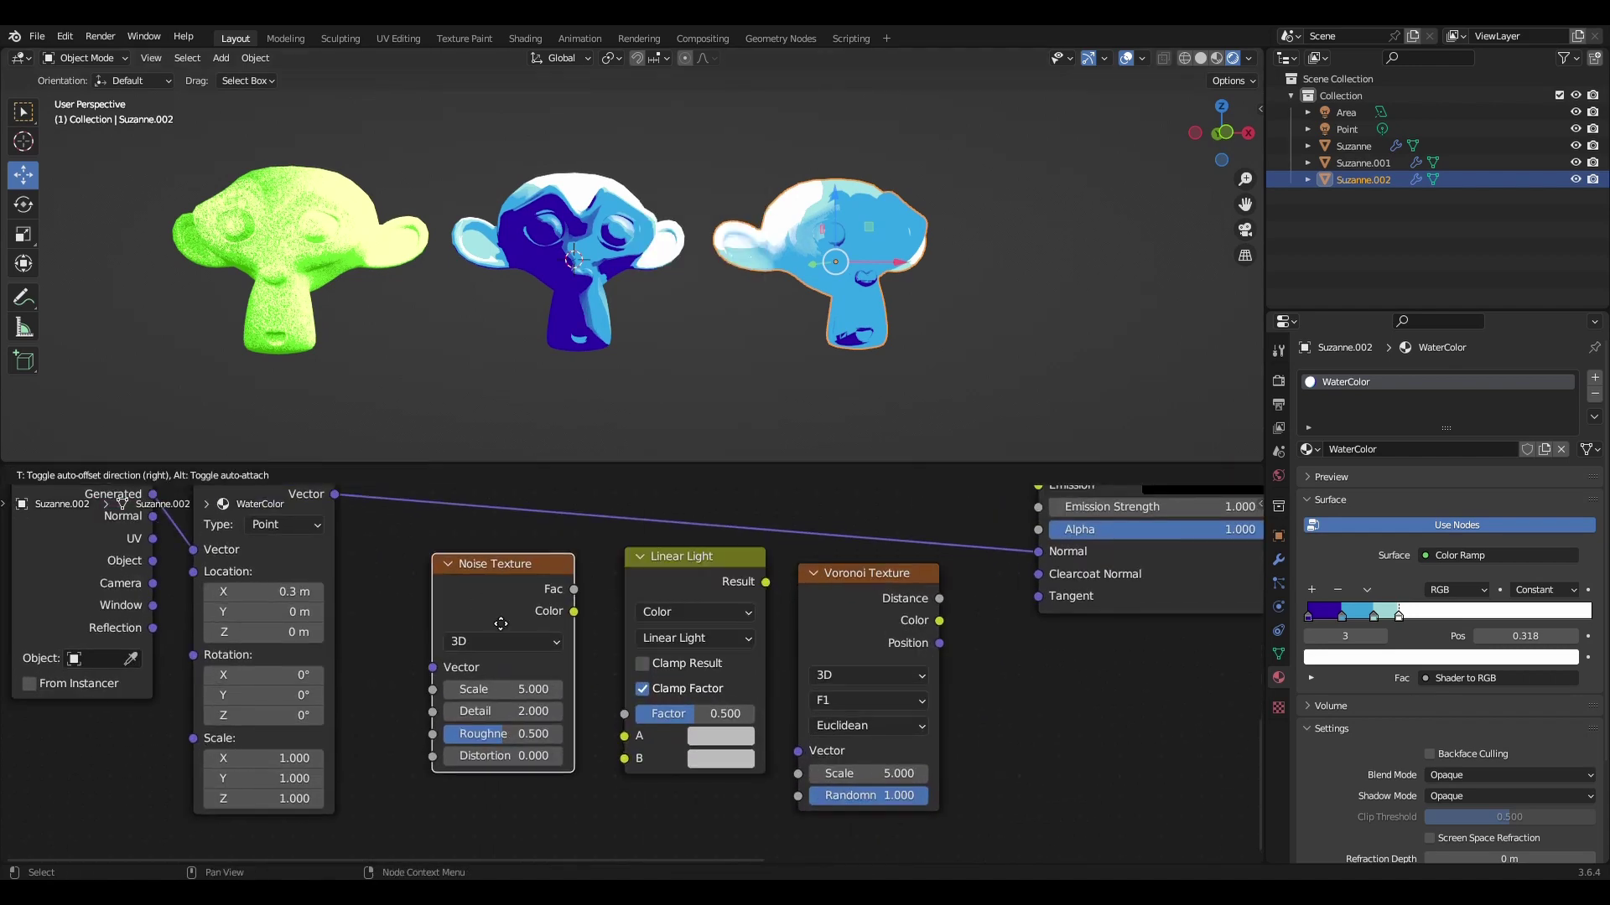
Step: Move the Noise Texture lower and add a Geometry input node above the others
{"action": "left_click", "coordinate": [512, 750]}
{"action": "scroll", "coordinate": [634, 676], "scroll_direction": "down", "scroll_amount": 1}
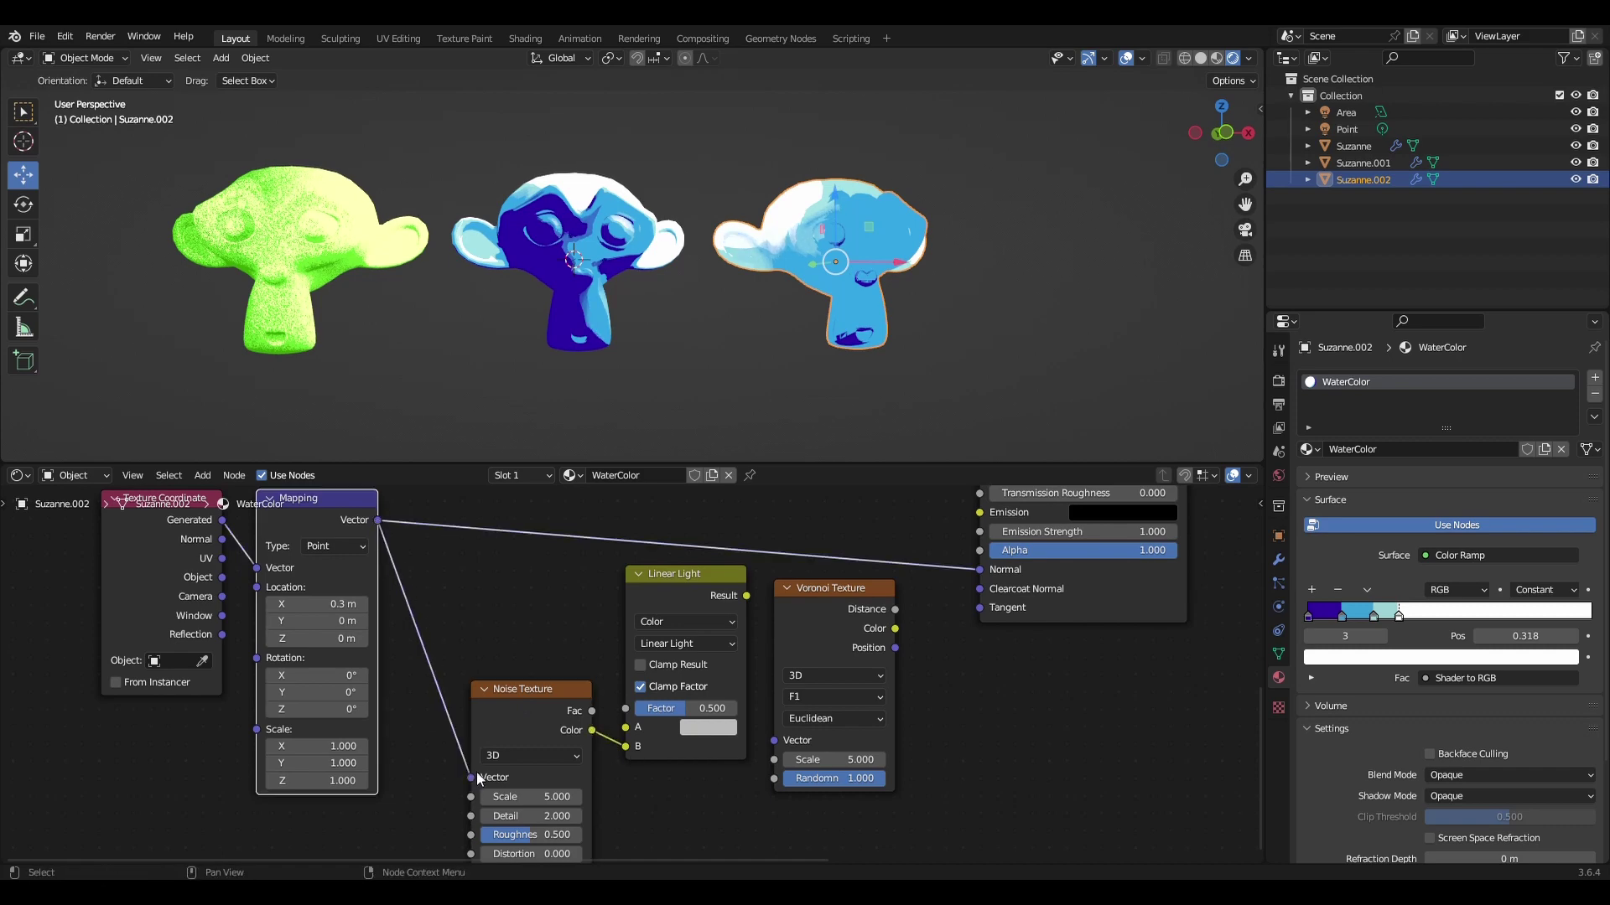
{"action": "left_click_drag", "start_coordinate": [470, 778], "coordinate": [436, 536]}
{"action": "type", "text": "geomet"}
{"action": "left_click", "coordinate": [513, 581]}
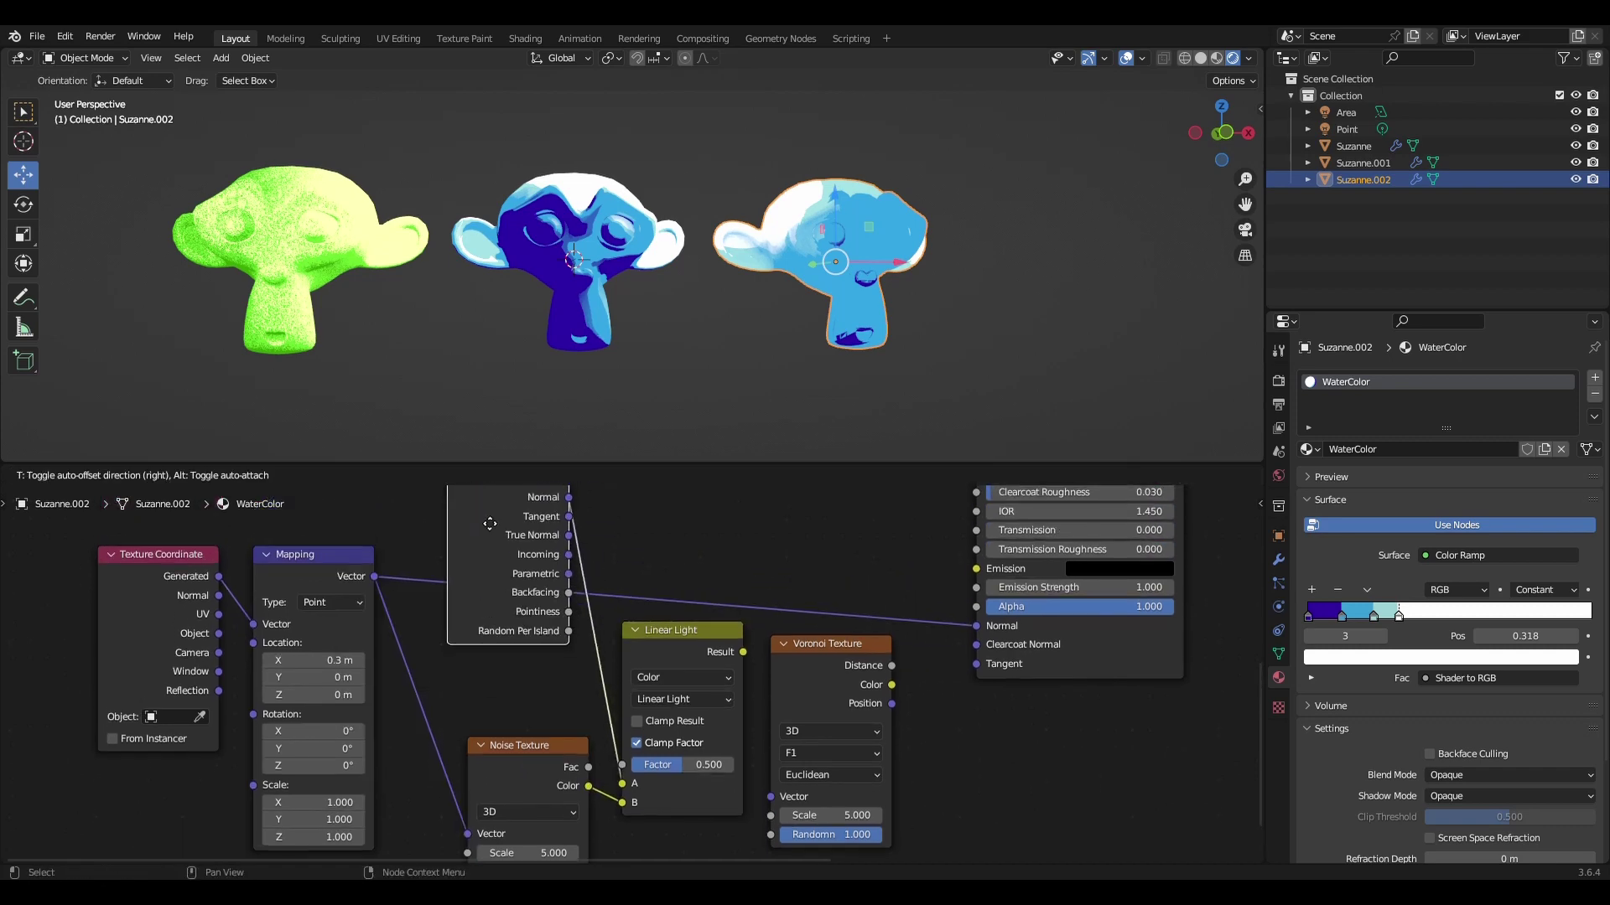
{"action": "scroll", "coordinate": [528, 570], "scroll_direction": "down", "scroll_amount": 1}
{"action": "scroll", "coordinate": [536, 566], "scroll_direction": "down", "scroll_amount": 1}
{"action": "left_click", "coordinate": [537, 563]}
Step: Connect Voronoi Position to the shader's Normal and switch the Voronoi to 4D
{"action": "scroll", "coordinate": [597, 636], "scroll_direction": "up", "scroll_amount": 1}
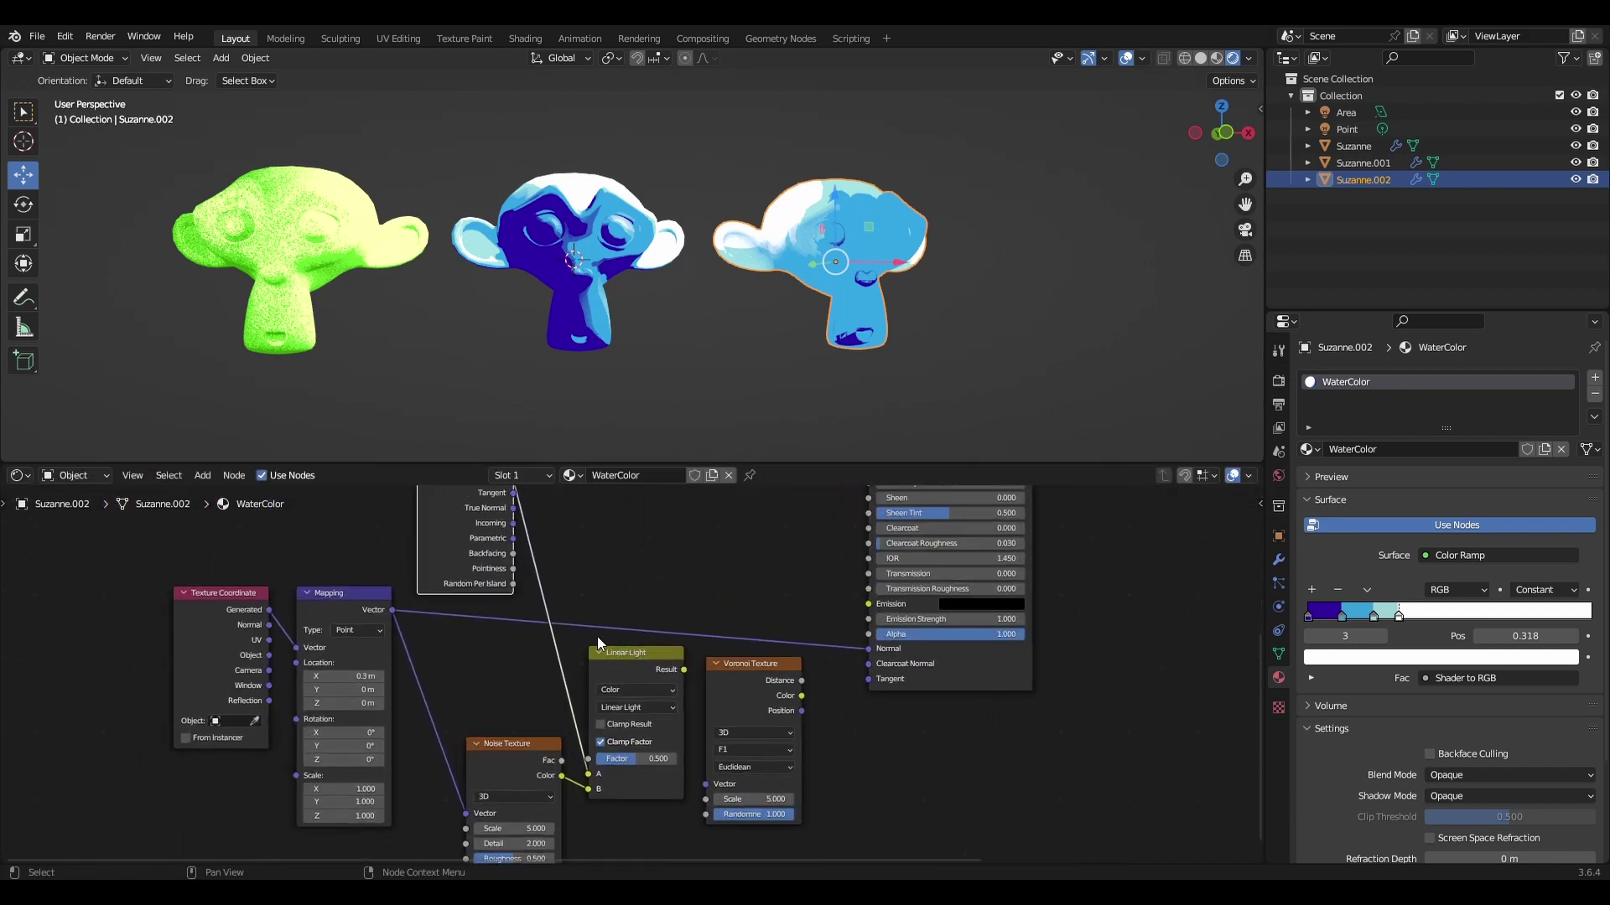
{"action": "scroll", "coordinate": [649, 668], "scroll_direction": "up", "scroll_amount": 1}
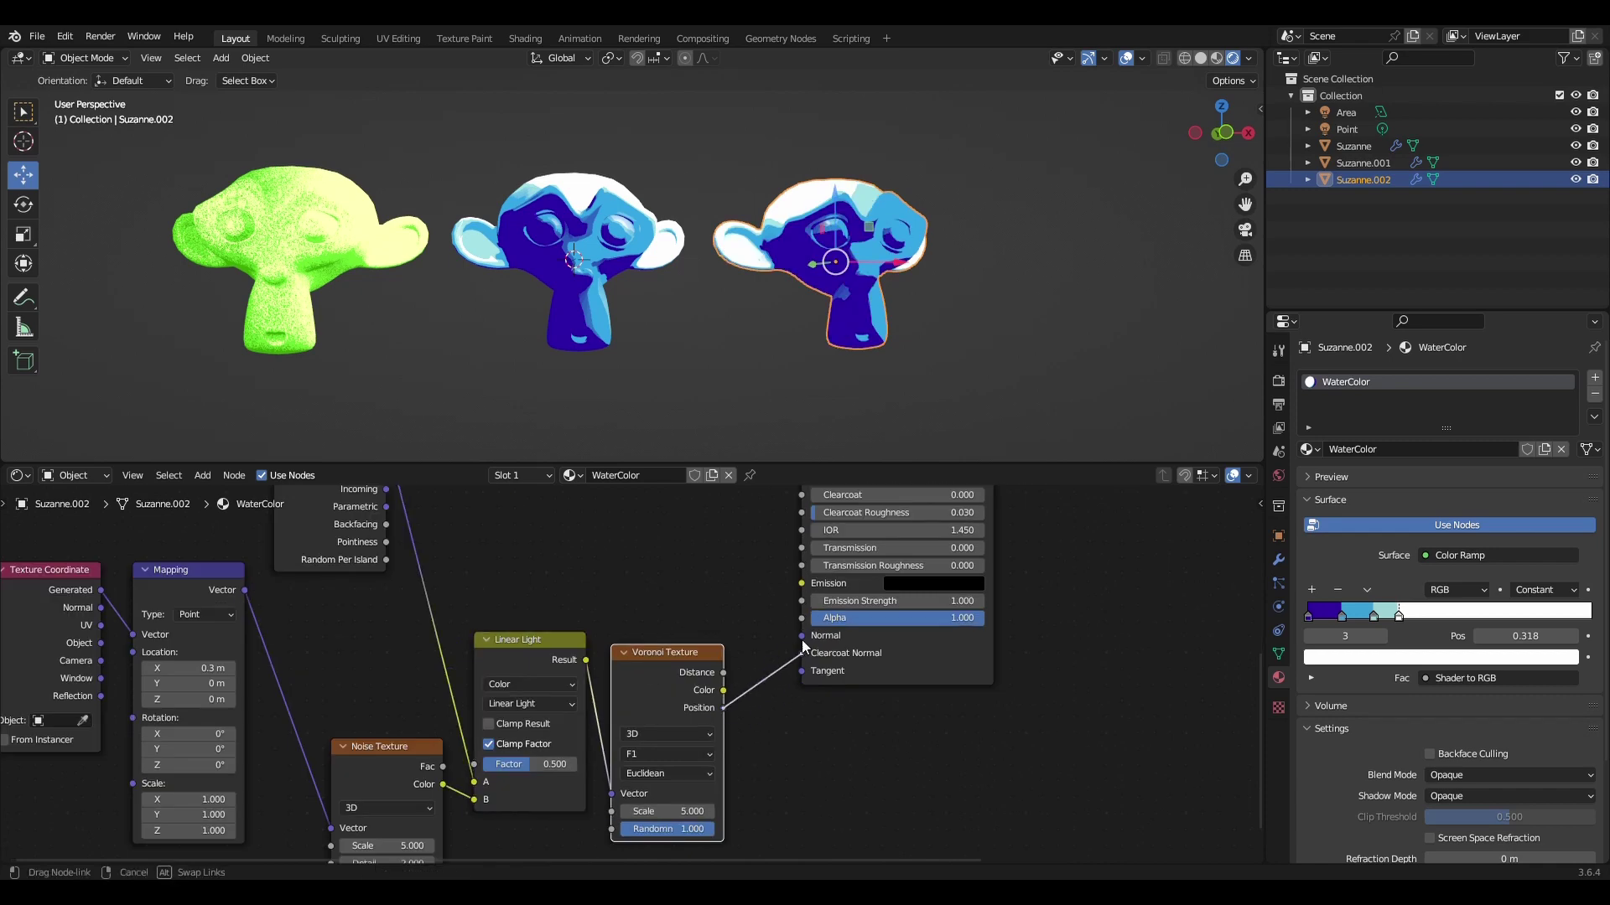
{"action": "left_click_drag", "start_coordinate": [802, 640], "coordinate": [802, 636]}
{"action": "scroll", "coordinate": [673, 666], "scroll_direction": "up", "scroll_amount": 1}
{"action": "scroll", "coordinate": [671, 672], "scroll_direction": "up", "scroll_amount": 2}
{"action": "left_click", "coordinate": [668, 666]}
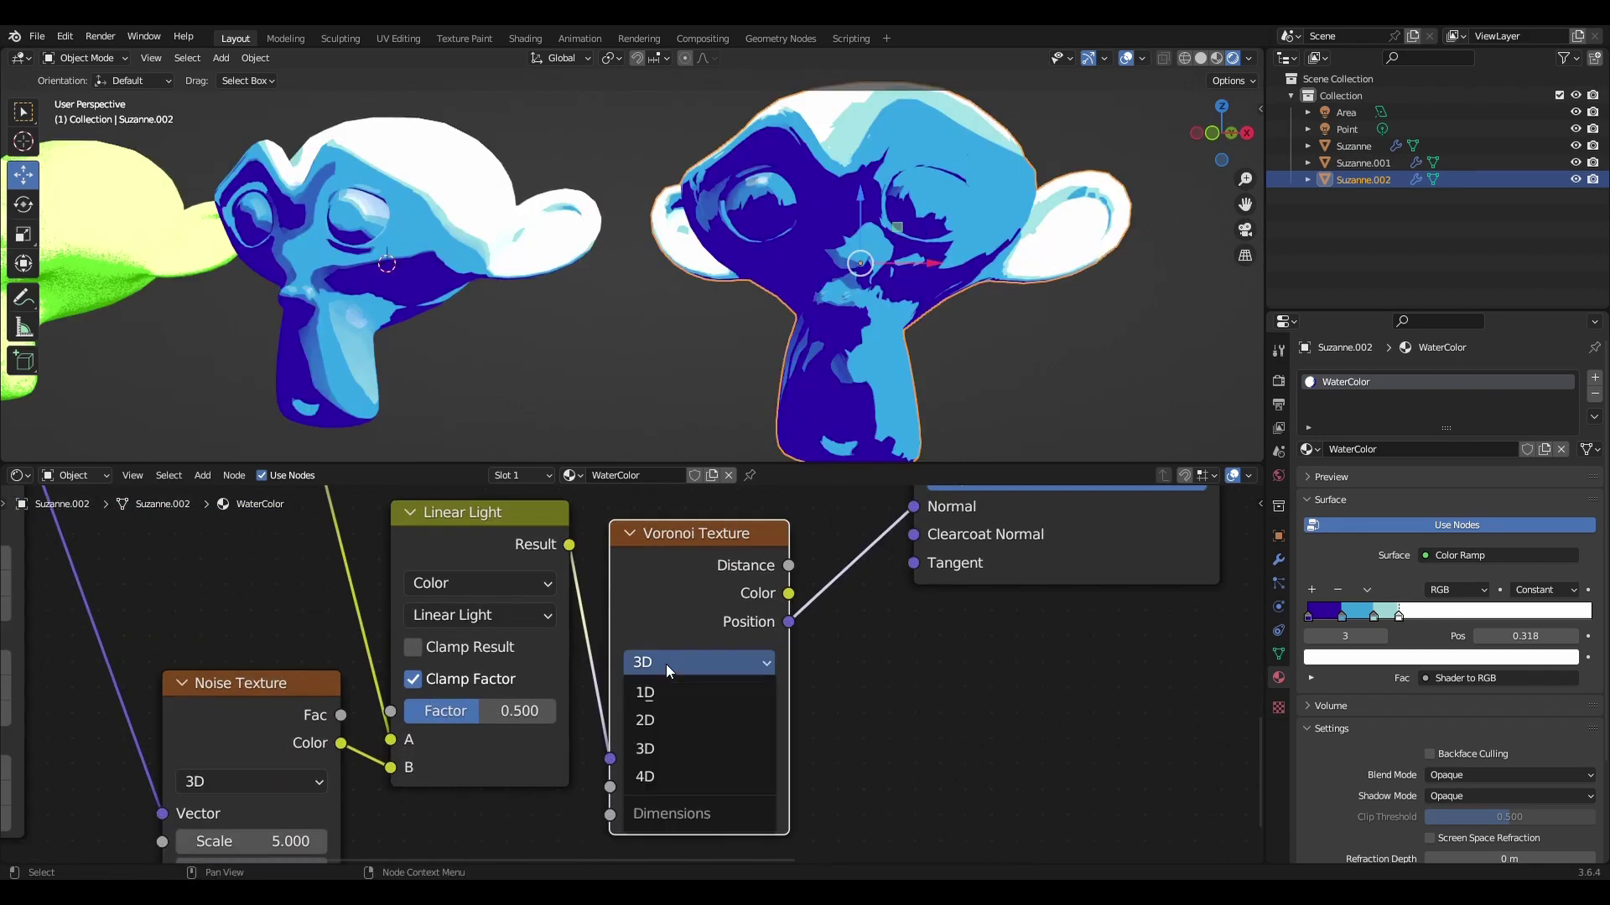
{"action": "left_click", "coordinate": [674, 772]}
Step: Widen the light teal band of the colour ramp
{"action": "scroll", "coordinate": [755, 704], "scroll_direction": "down", "scroll_amount": 3, "text": "shift"}
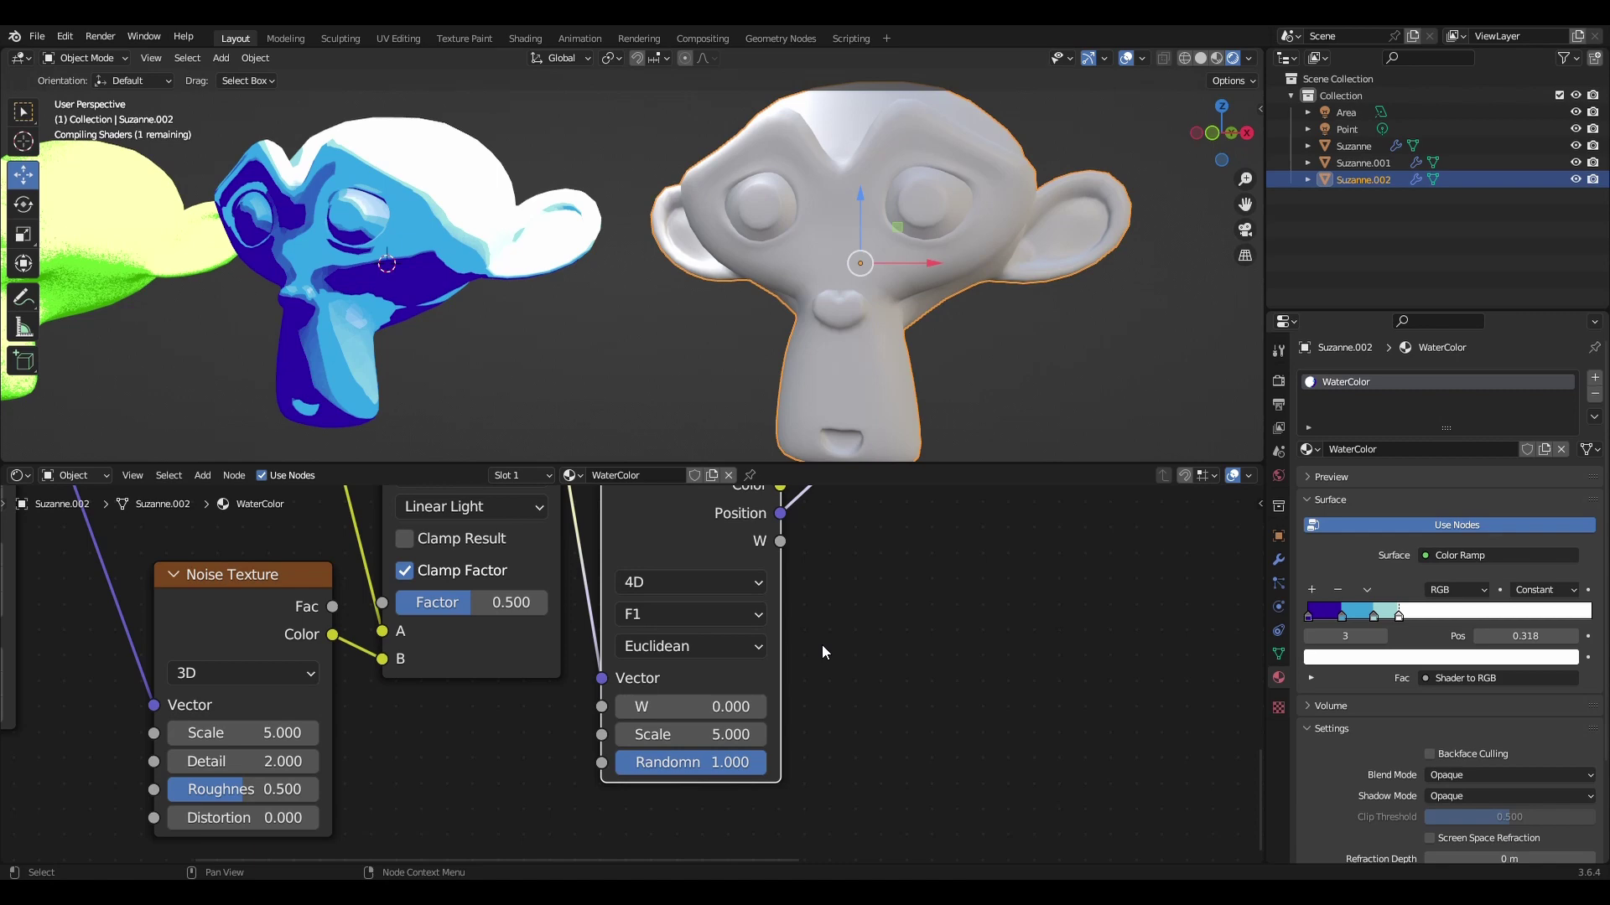
{"action": "scroll", "coordinate": [822, 652], "scroll_direction": "down", "scroll_amount": 3}
{"action": "middle_click_drag", "start_coordinate": [419, 692], "coordinate": [946, 639]}
{"action": "scroll", "coordinate": [810, 720], "scroll_direction": "up", "scroll_amount": 3}
{"action": "scroll", "coordinate": [682, 751], "scroll_direction": "up", "scroll_amount": 2}
{"action": "scroll", "coordinate": [694, 642], "scroll_direction": "up", "scroll_amount": 2}
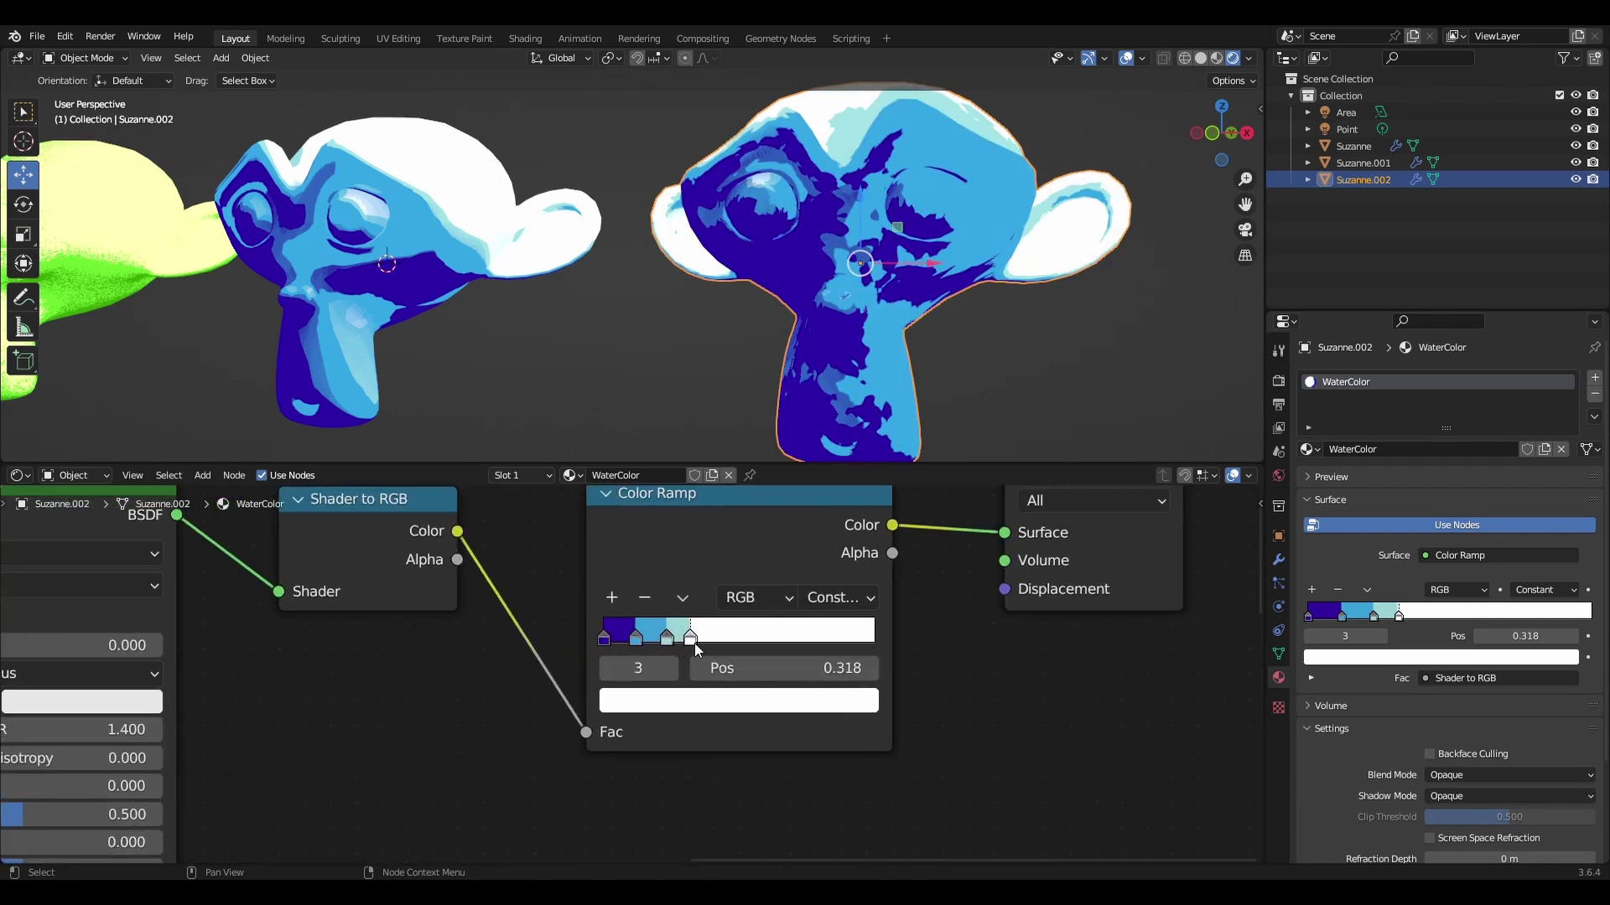
{"action": "left_click_drag", "start_coordinate": [692, 640], "coordinate": [806, 639]}
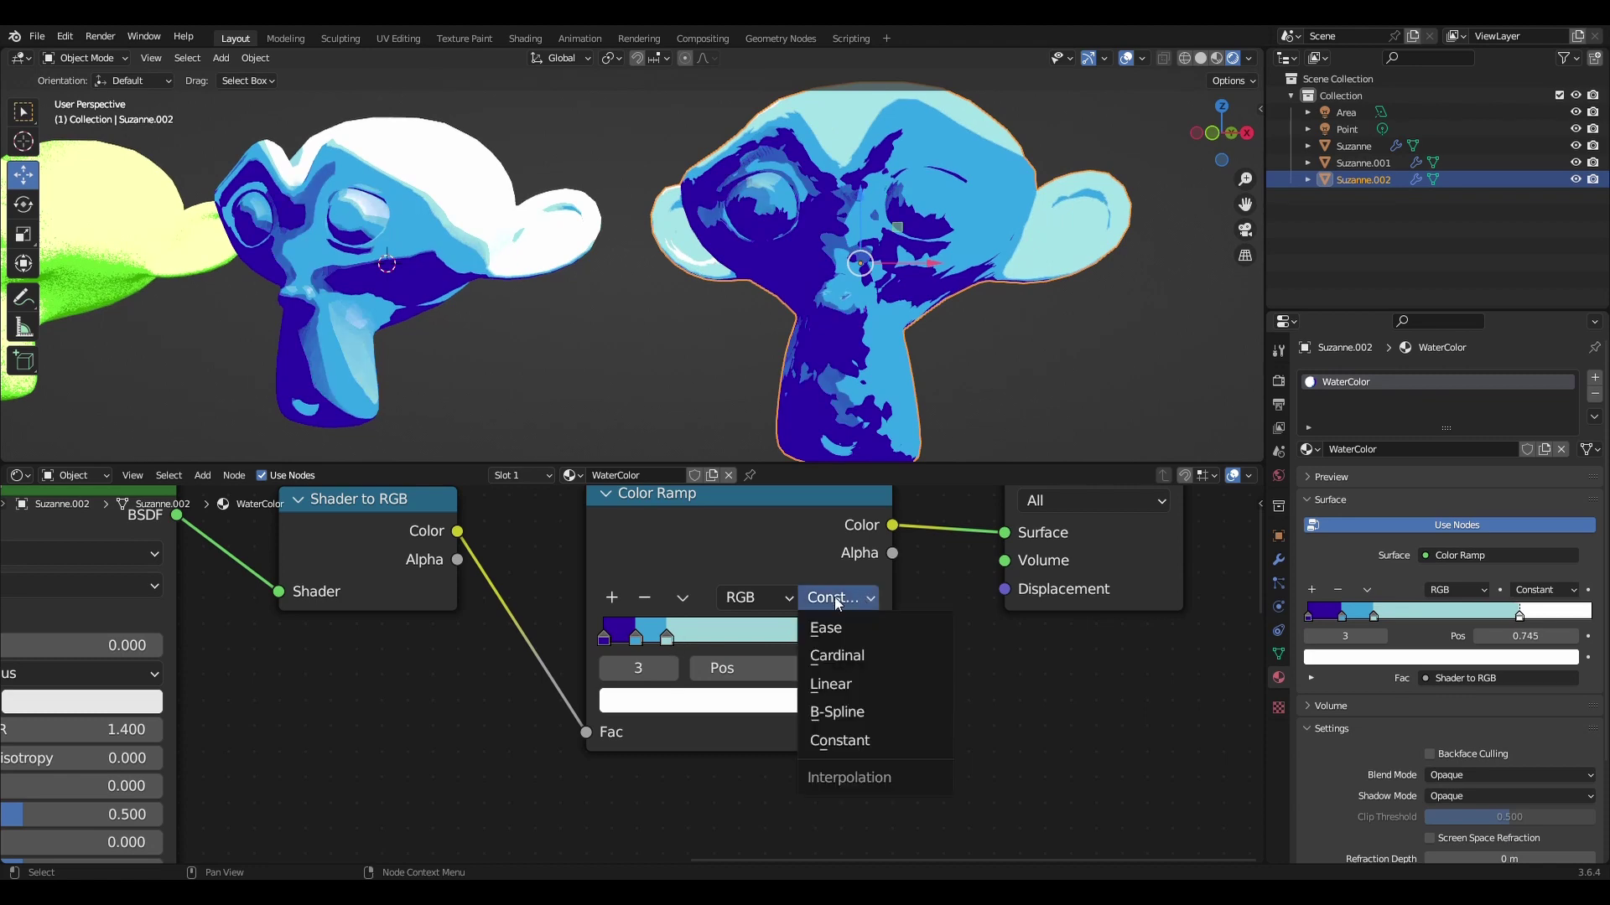
Step: Set the colour ramp to Linear interpolation and review the Voronoi and Linear Light nodes
{"action": "left_click", "coordinate": [832, 683]}
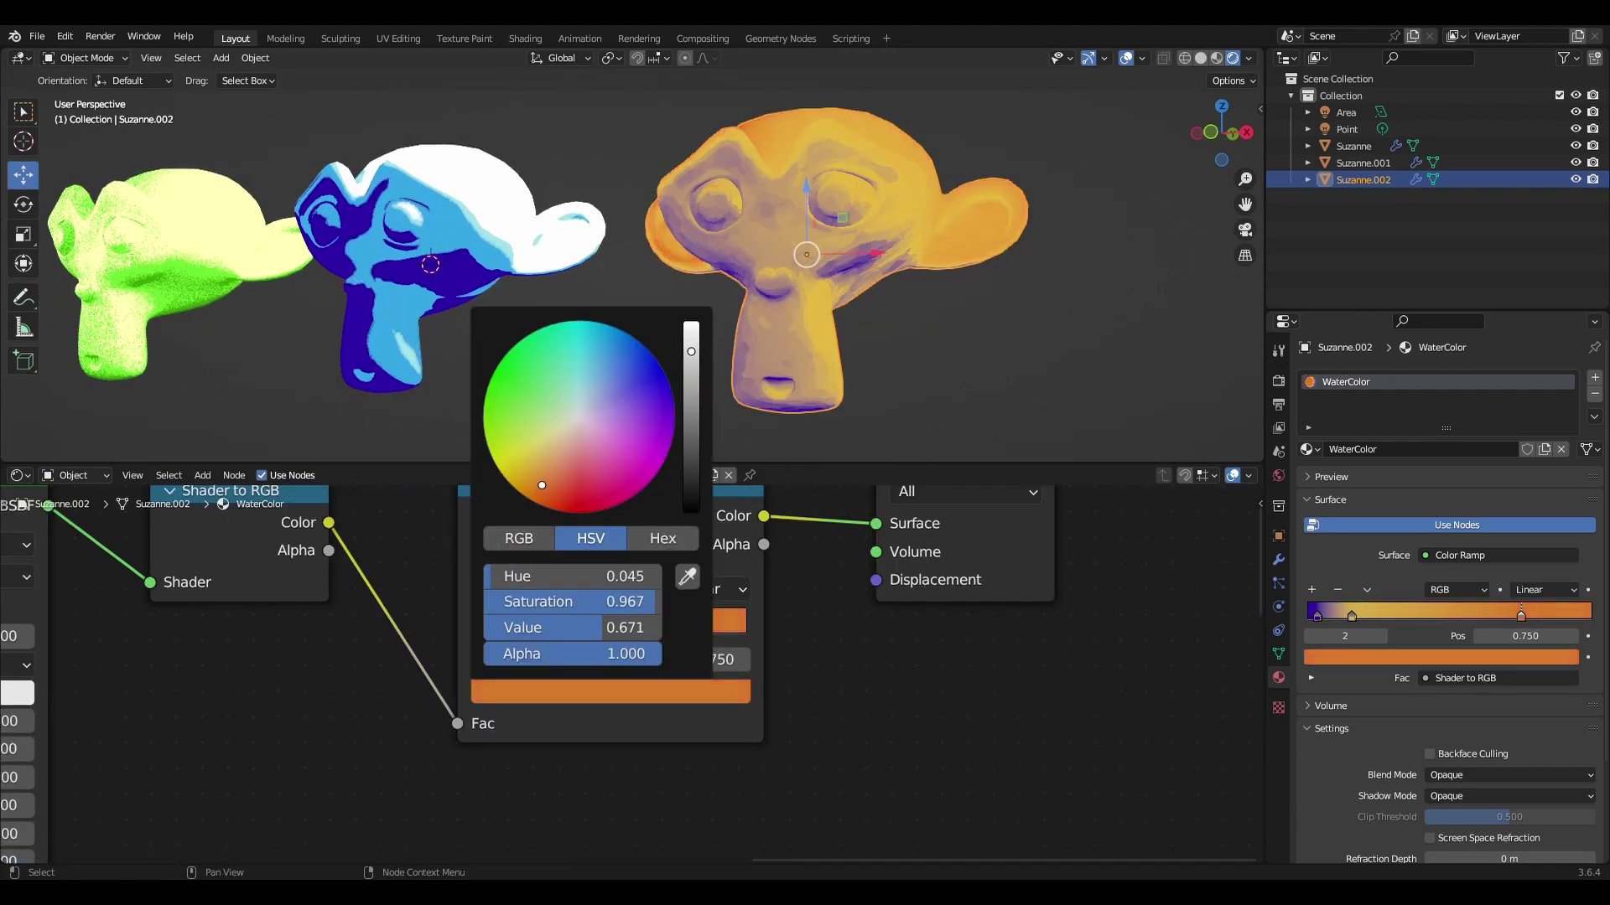
{"action": "middle_click_drag", "start_coordinate": [959, 355], "coordinate": [888, 335]}
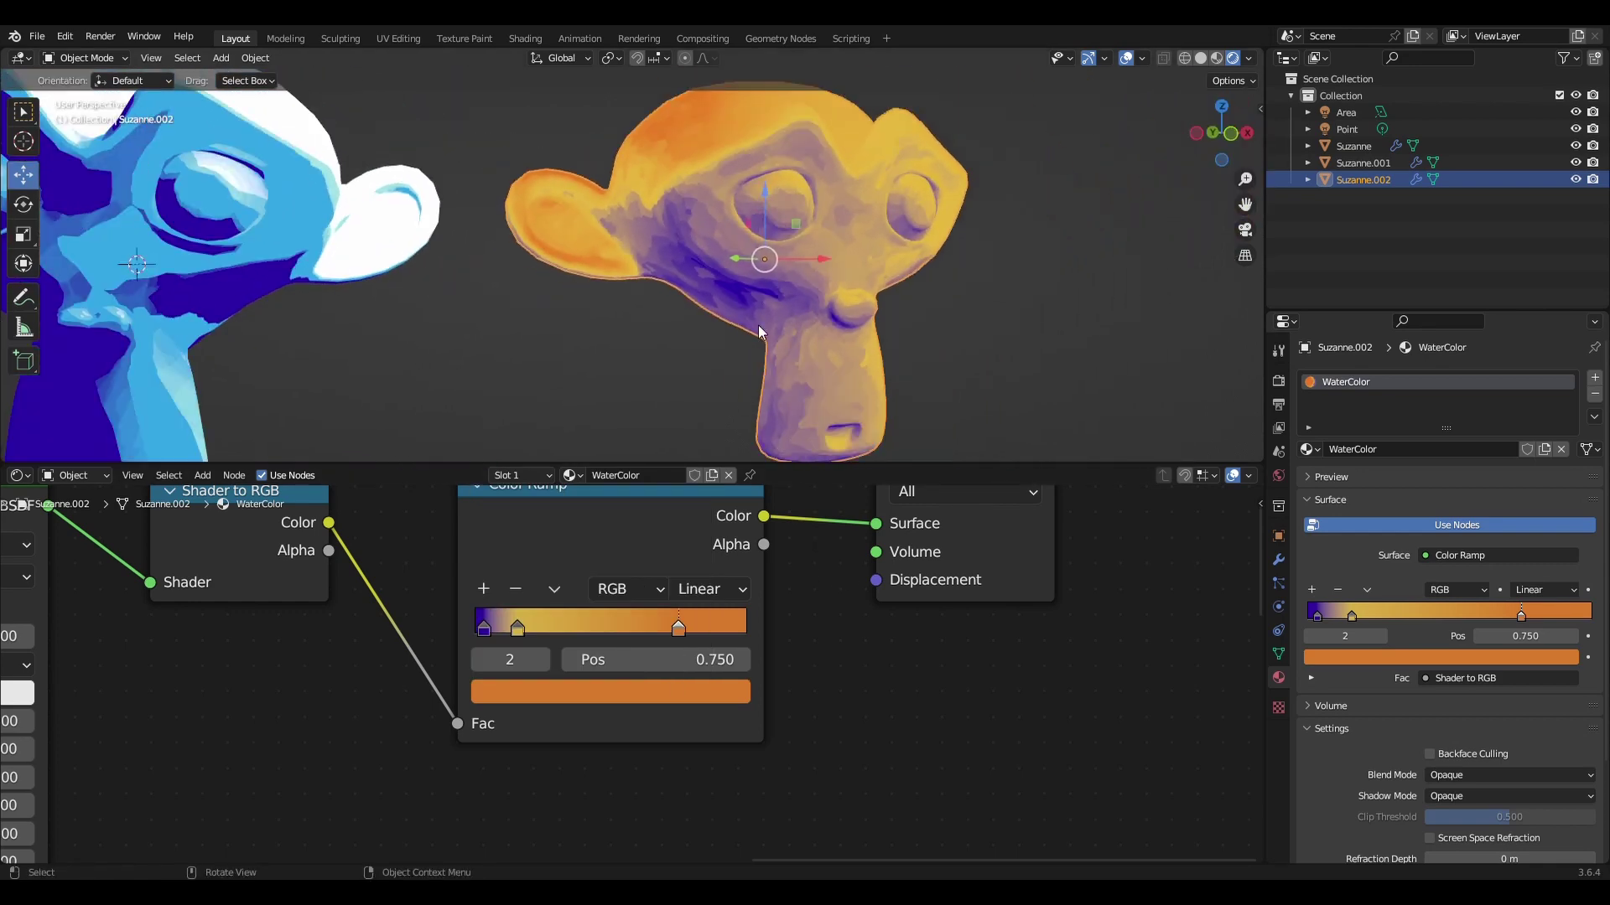
{"action": "middle_click_drag", "start_coordinate": [888, 604], "coordinate": [784, 694]}
{"action": "scroll", "coordinate": [783, 694], "scroll_direction": "up", "scroll_amount": 3}
{"action": "scroll", "coordinate": [848, 538], "scroll_direction": "up", "scroll_amount": 2}
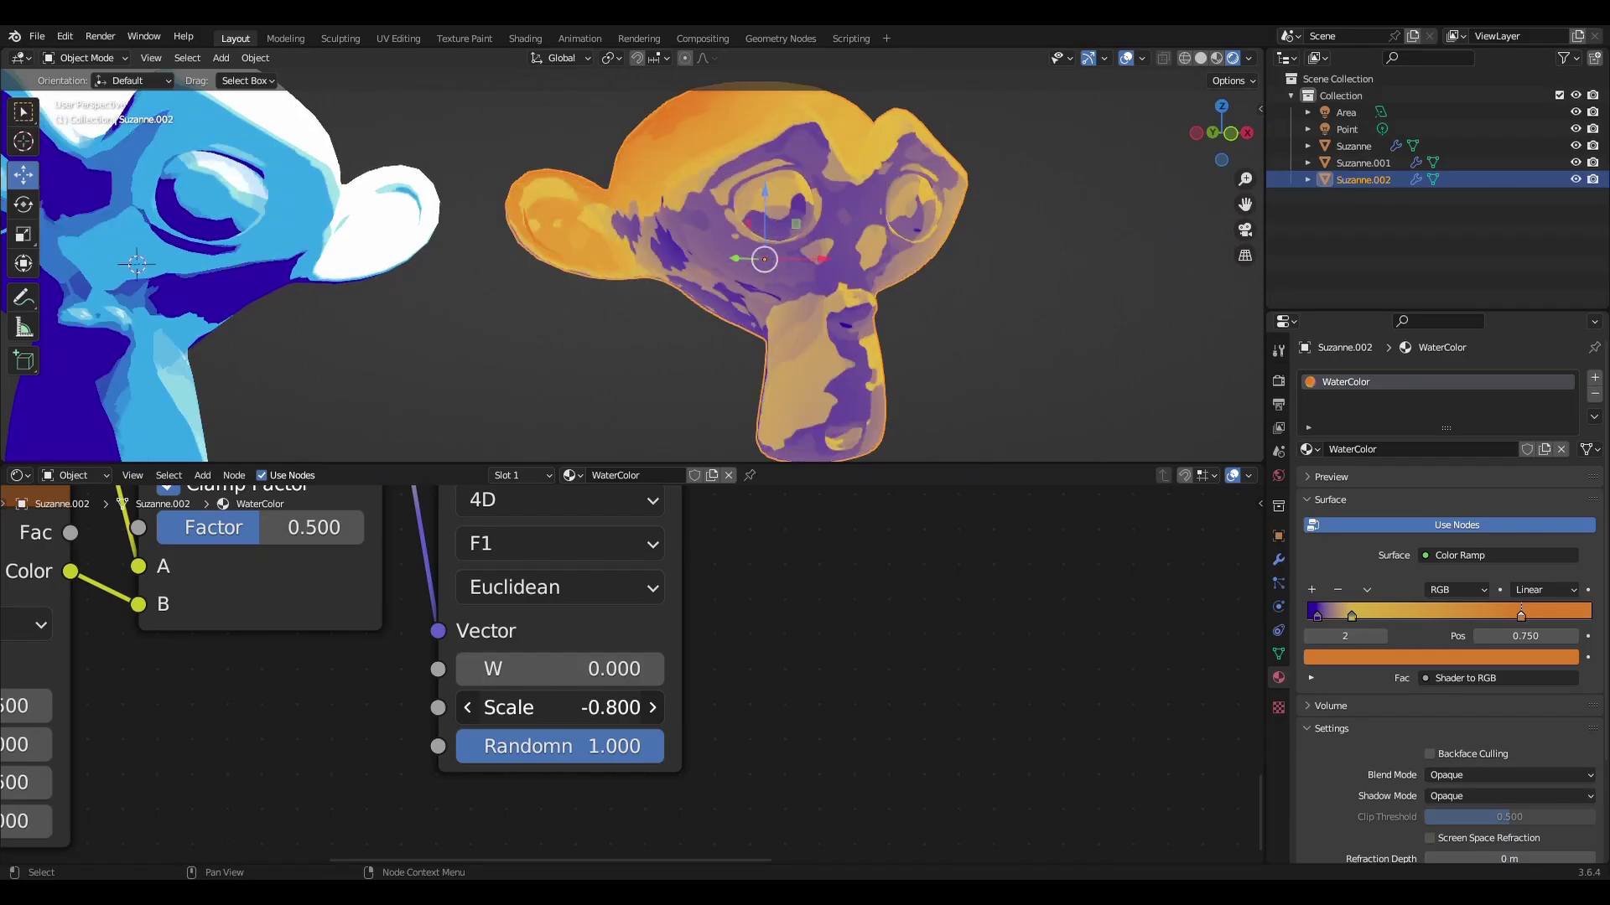
{"action": "scroll", "coordinate": [643, 651], "scroll_direction": "down", "scroll_amount": 5}
{"action": "scroll", "coordinate": [644, 652], "scroll_direction": "down", "scroll_amount": 3}
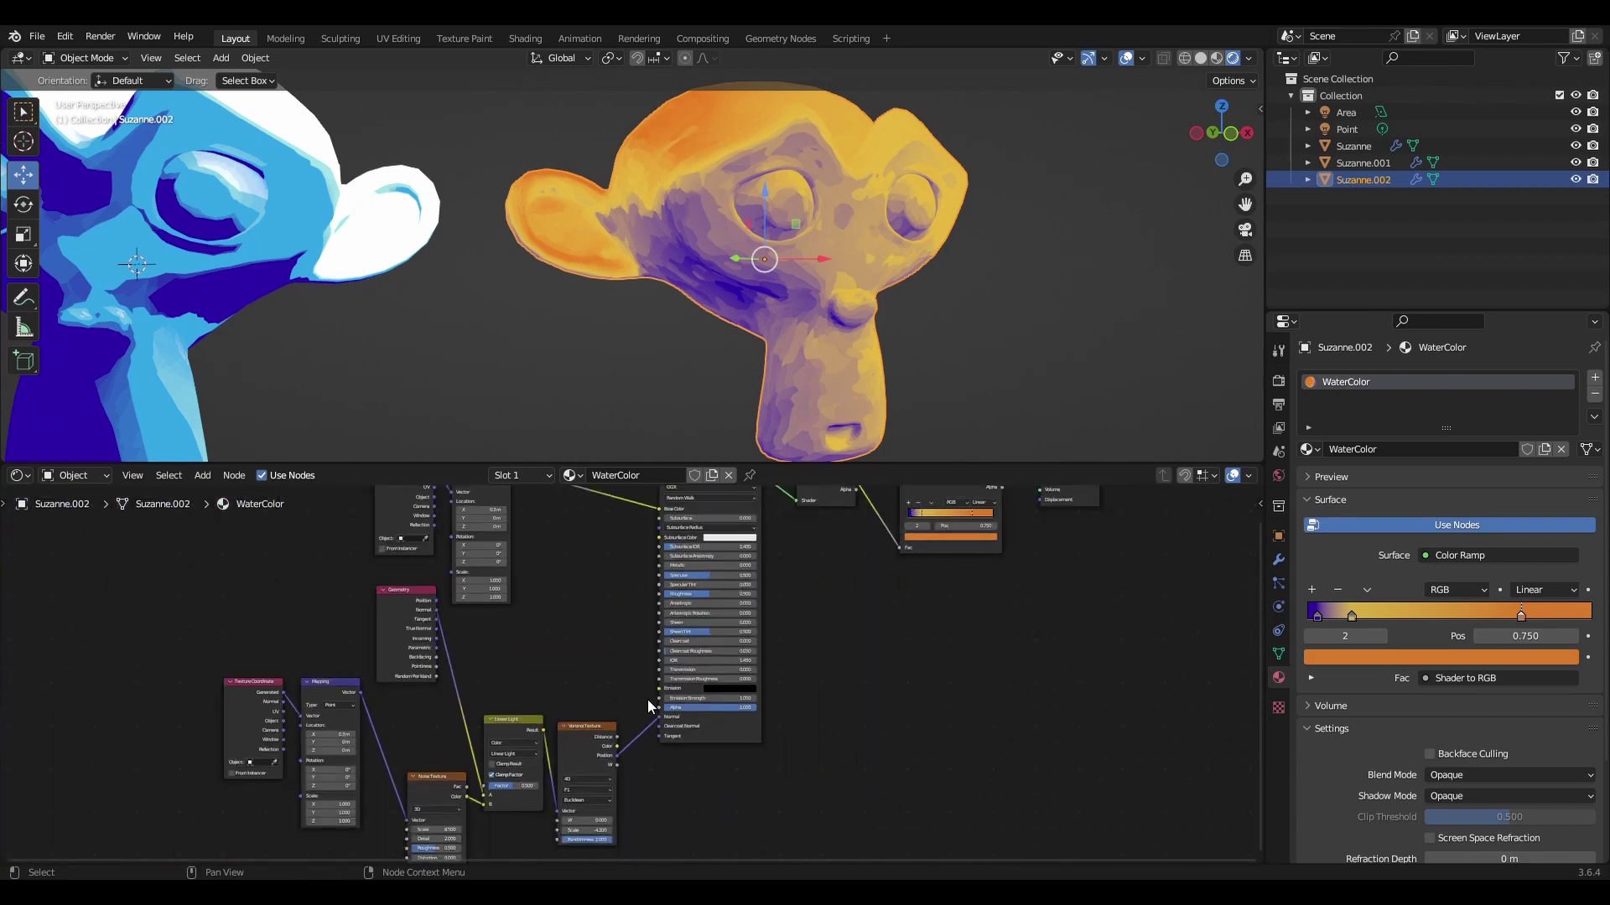
{"action": "scroll", "coordinate": [648, 699], "scroll_direction": "down", "scroll_amount": 2}
{"action": "scroll", "coordinate": [633, 286], "scroll_direction": "down", "scroll_amount": 4}
{"action": "scroll", "coordinate": [691, 350], "scroll_direction": "down", "scroll_amount": 2}
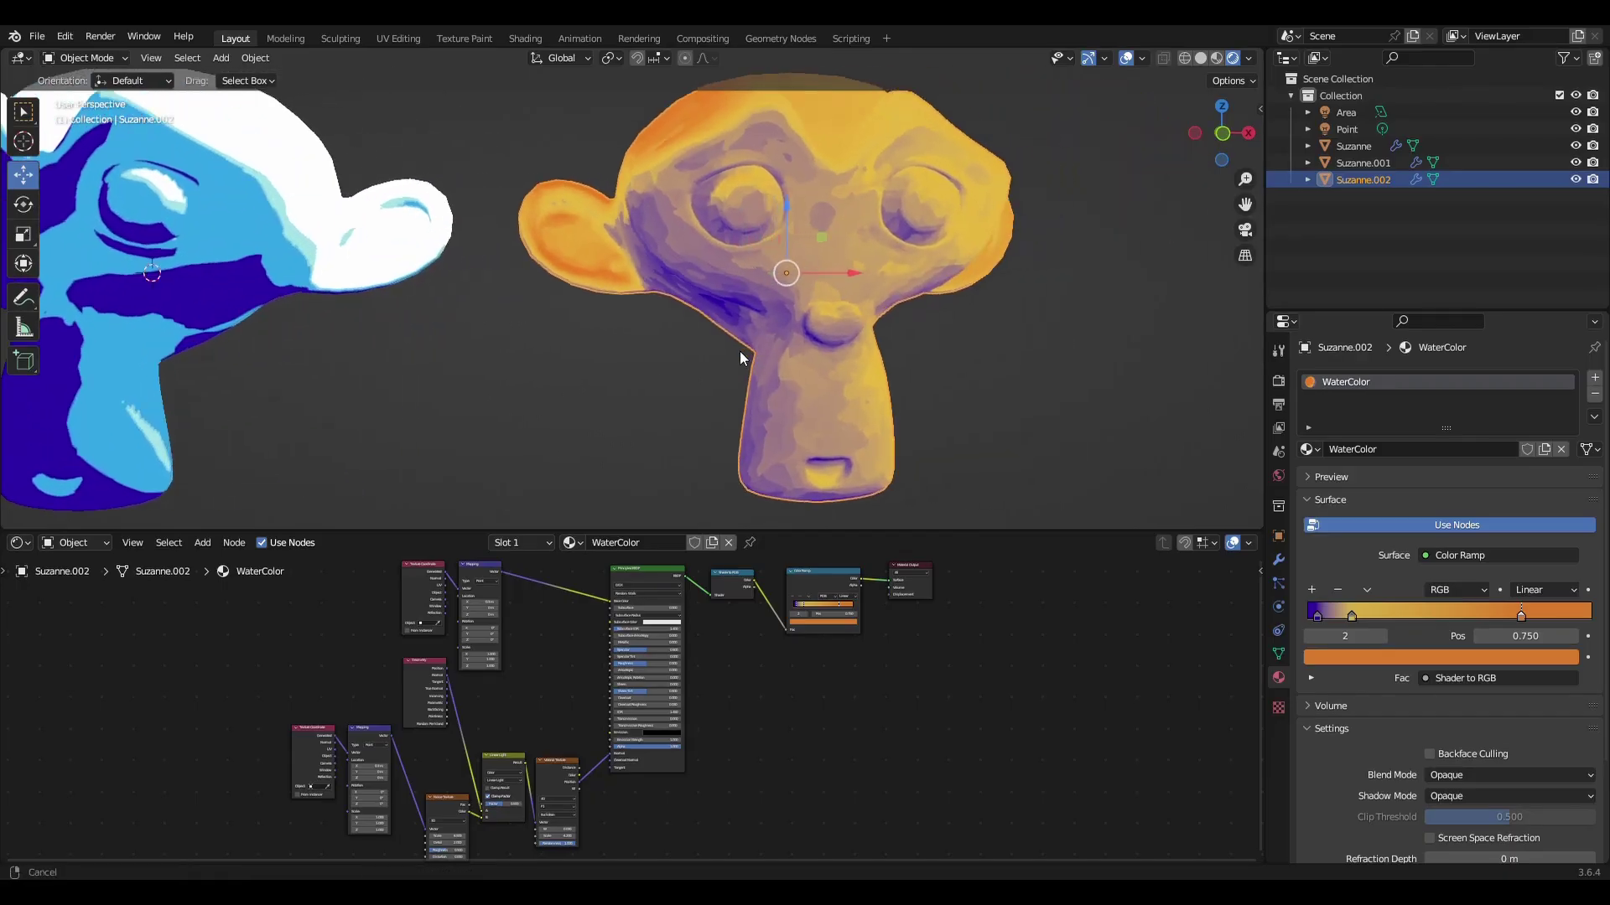
Step: Add a second Color Ramp and mix both ramps into the Material Output
{"action": "left_click", "coordinate": [796, 720]}
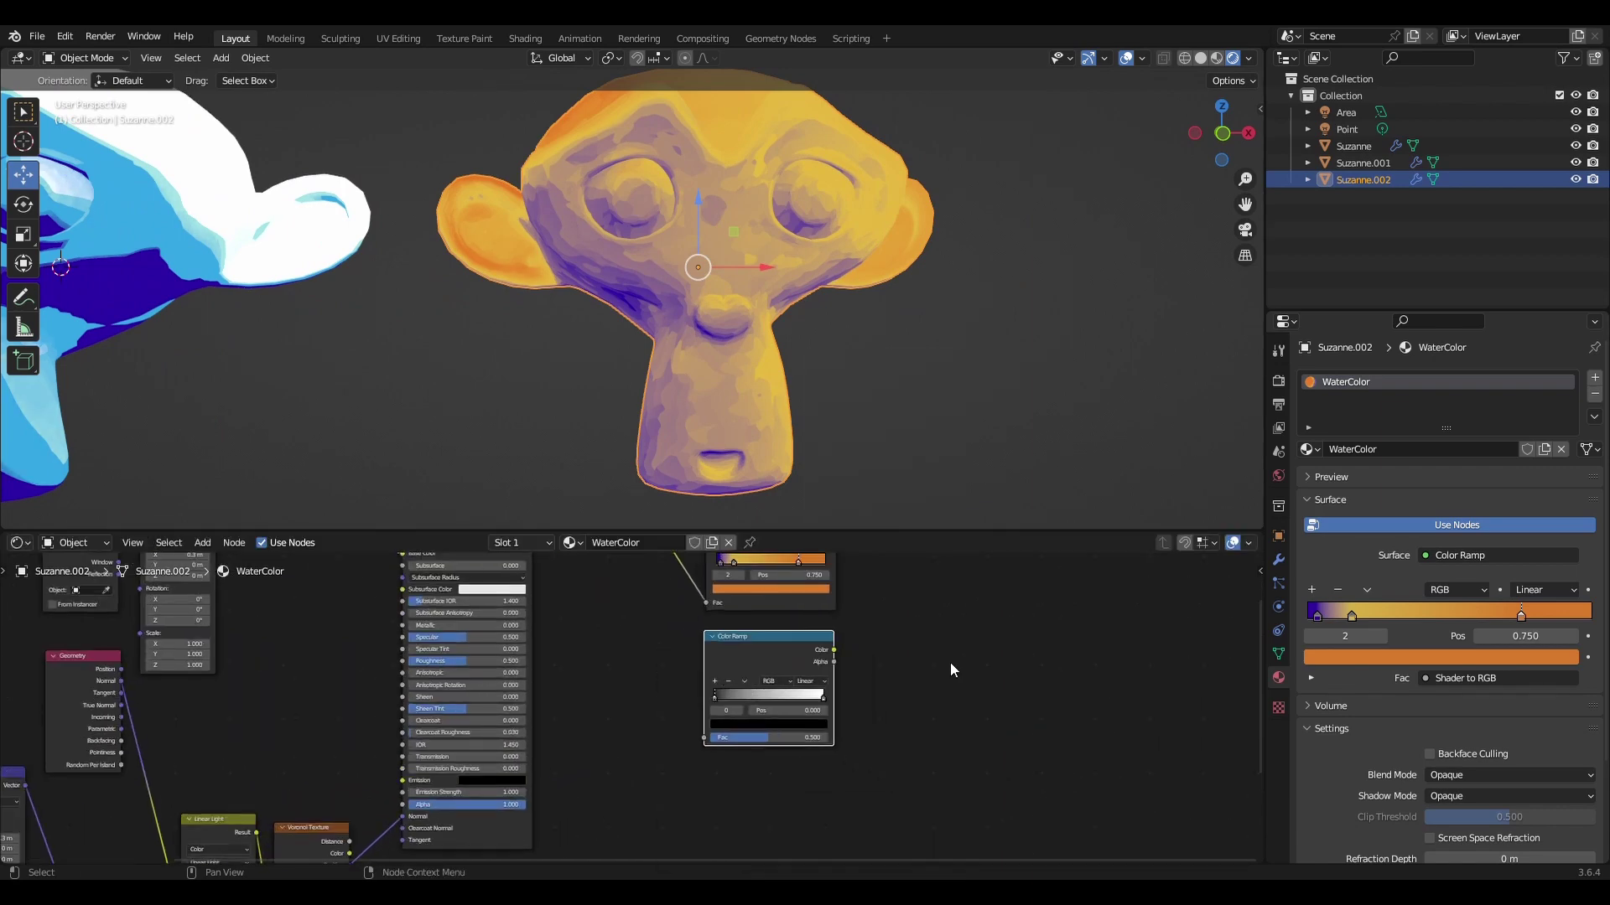
{"action": "left_click_drag", "start_coordinate": [765, 695], "coordinate": [834, 680]}
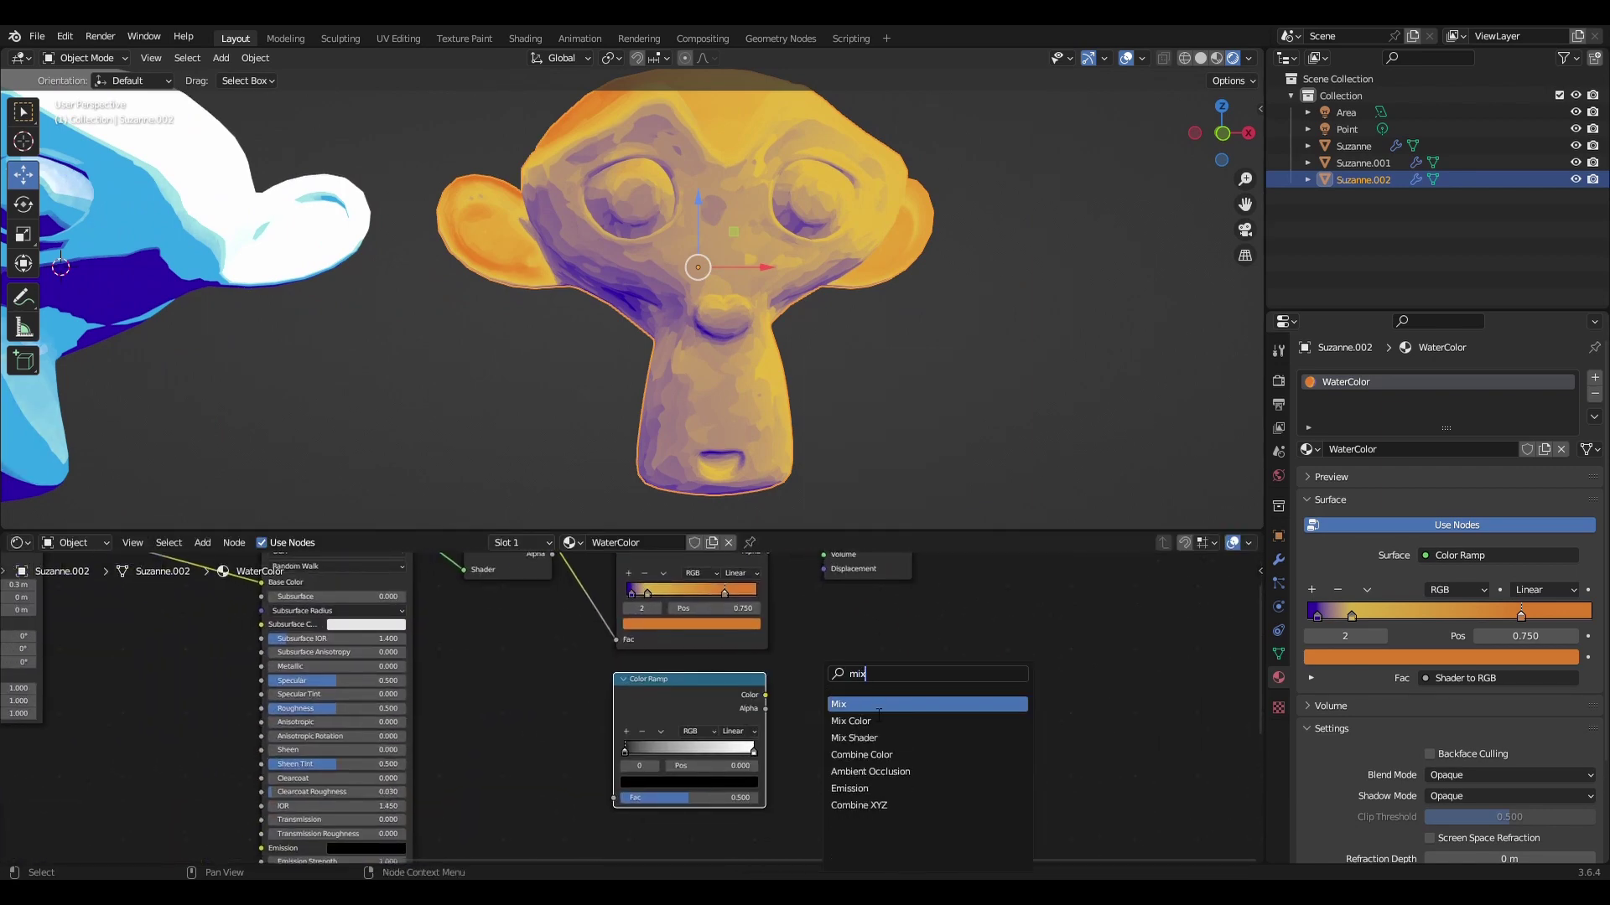
{"action": "middle_click_drag", "start_coordinate": [866, 668], "coordinate": [686, 767]}
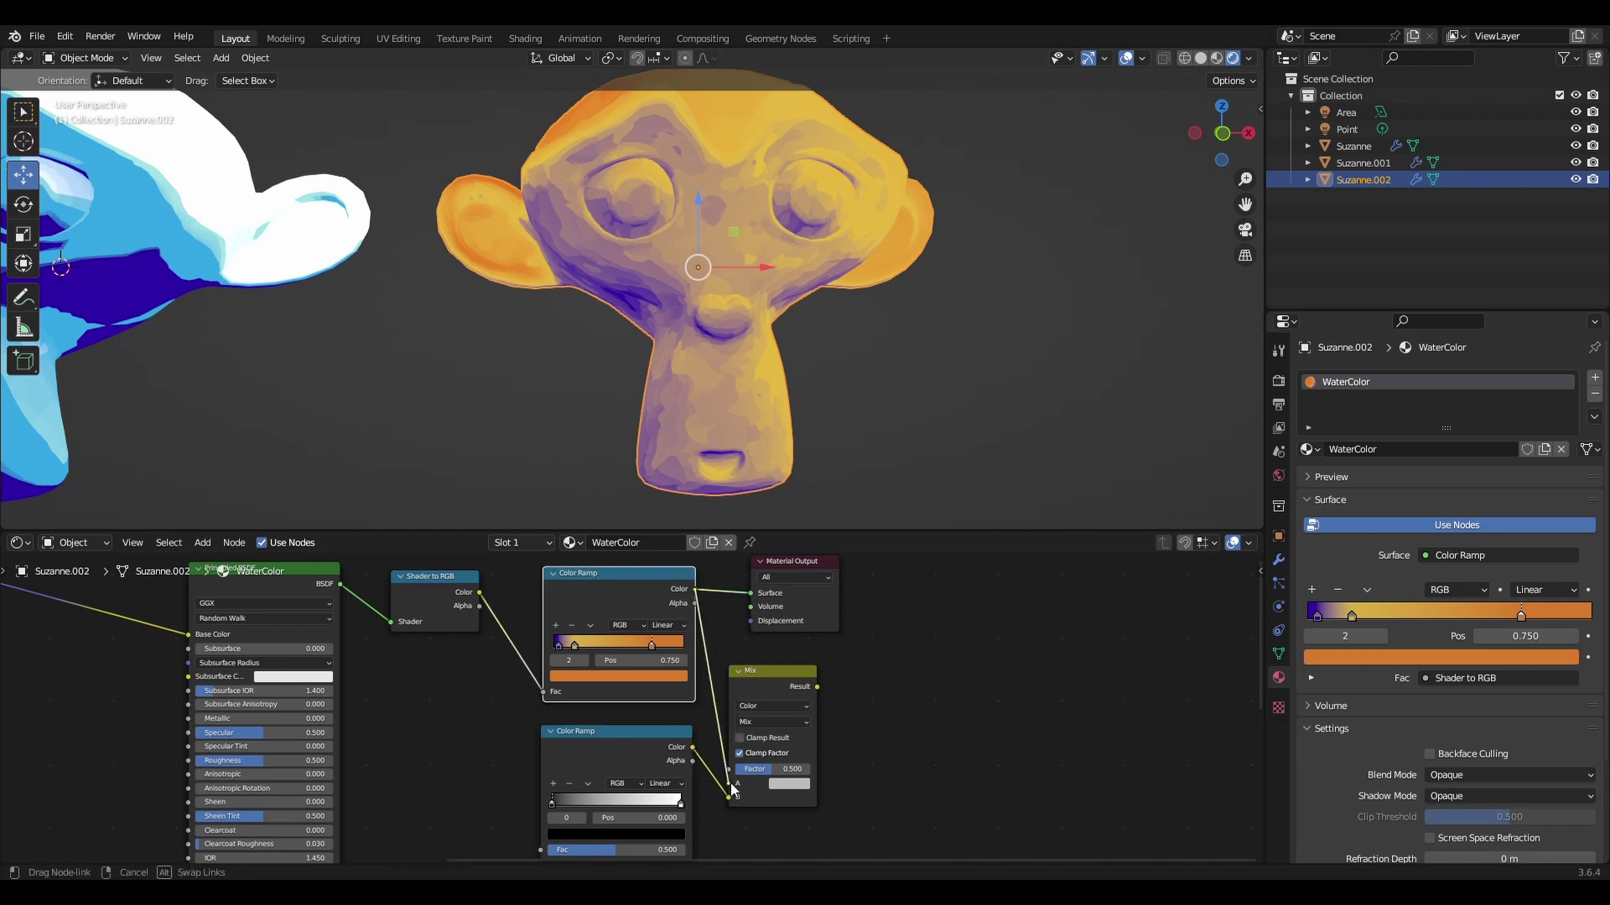
{"action": "left_click_drag", "start_coordinate": [732, 790], "coordinate": [729, 797]}
{"action": "left_click_drag", "start_coordinate": [796, 566], "coordinate": [1048, 558]}
{"action": "left_click_drag", "start_coordinate": [779, 671], "coordinate": [872, 616]}
{"action": "middle_click_drag", "start_coordinate": [905, 654], "coordinate": [906, 625]}
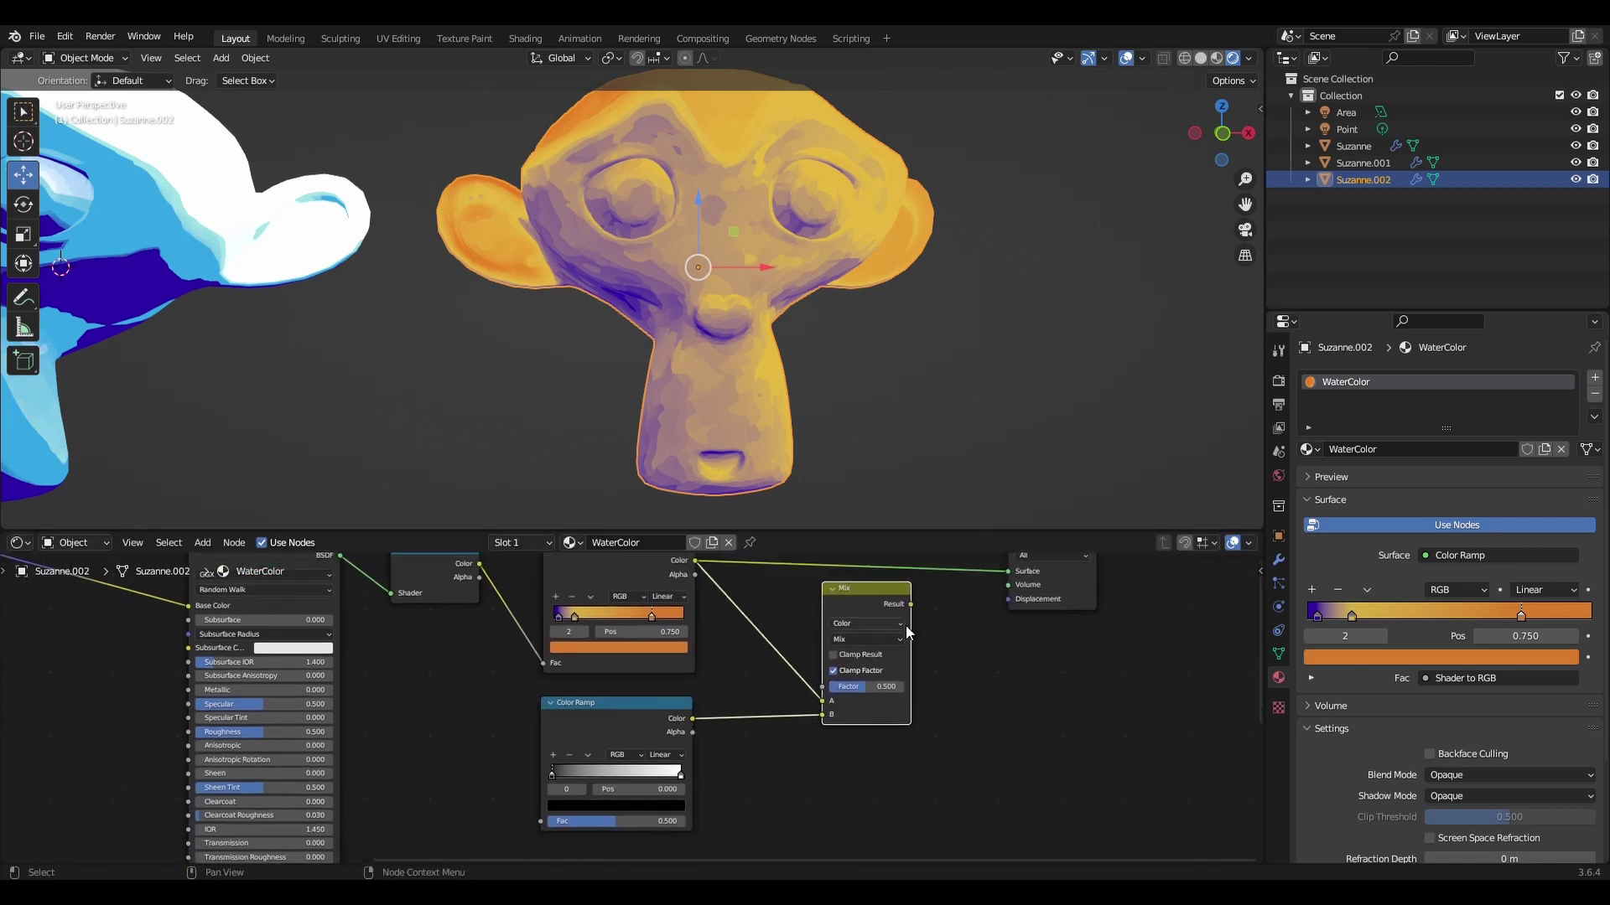
{"action": "left_click_drag", "start_coordinate": [909, 604], "coordinate": [1010, 574]}
{"action": "scroll", "coordinate": [997, 608], "scroll_direction": "up", "scroll_amount": 1}
Step: Set the mix to Multiply and plug a Fresnel node into the second ramp's factor
{"action": "left_click", "coordinate": [876, 650]}
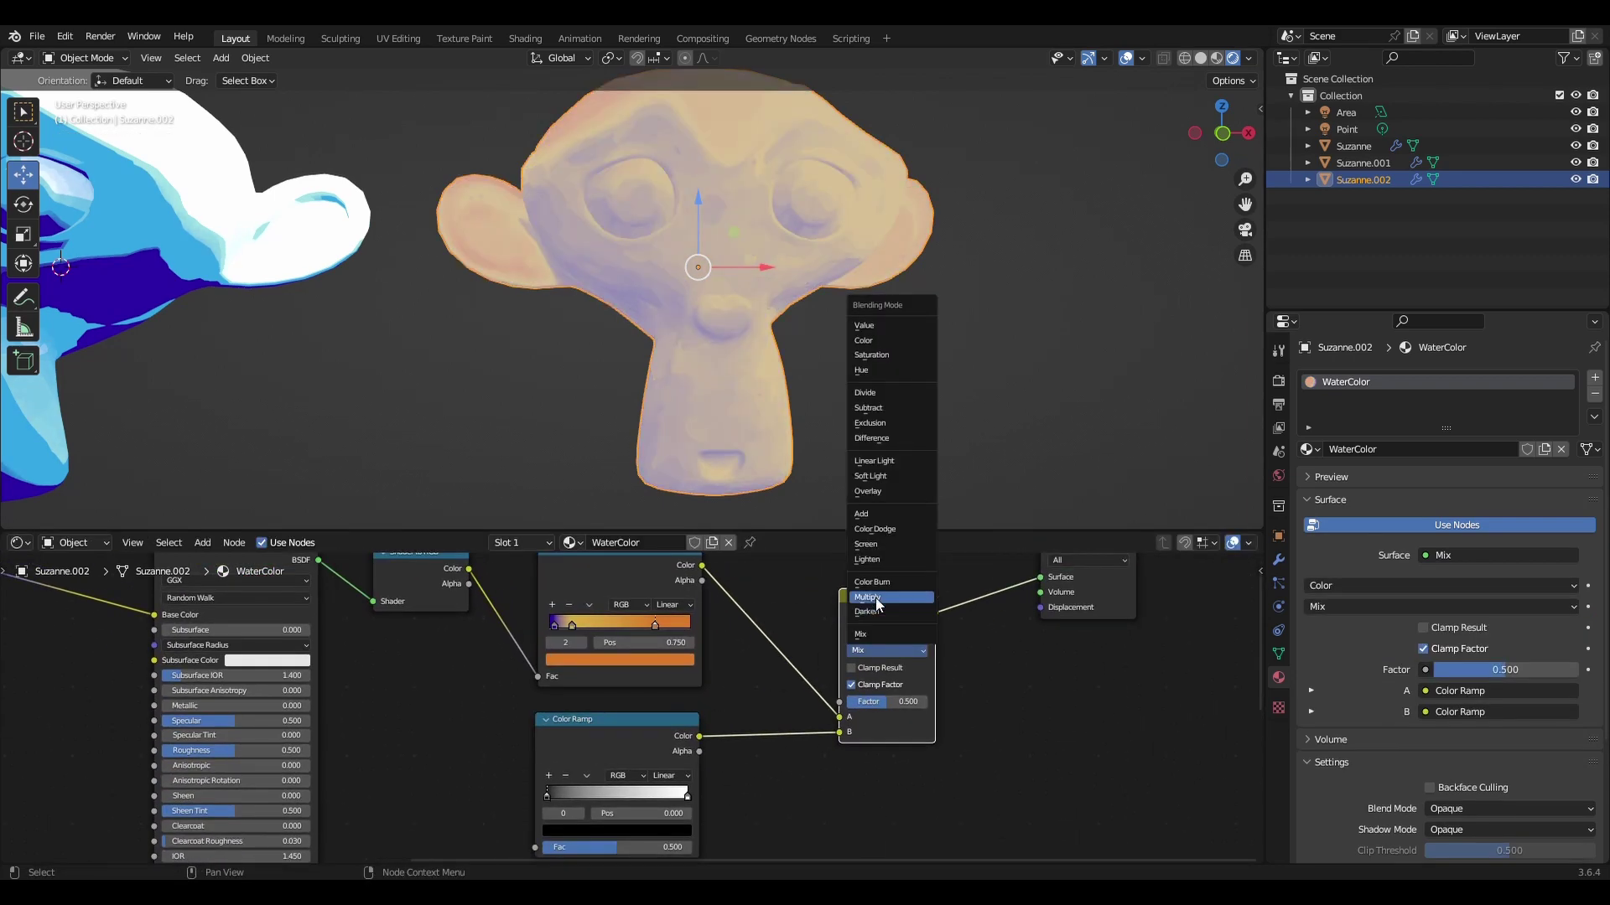
{"action": "left_click", "coordinate": [878, 599]}
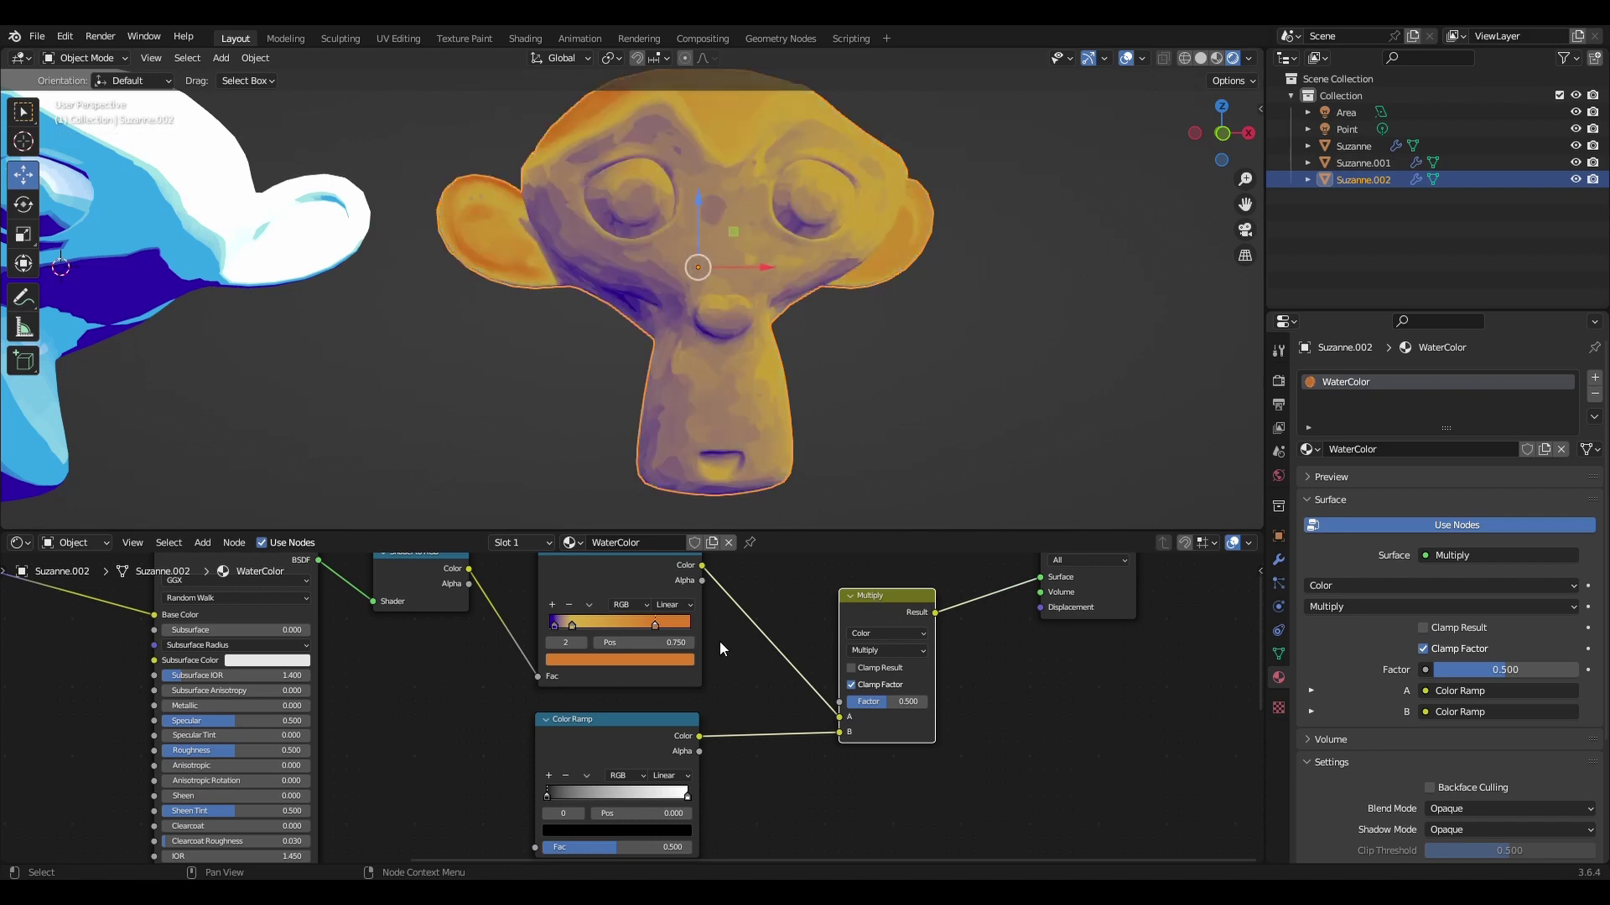
{"action": "middle_click_drag", "start_coordinate": [719, 642], "coordinate": [803, 587]}
{"action": "key", "text": "shift+a"}
{"action": "type", "text": "fres"}
{"action": "left_click", "coordinate": [549, 705]}
{"action": "left_click_drag", "start_coordinate": [544, 721], "coordinate": [619, 793]}
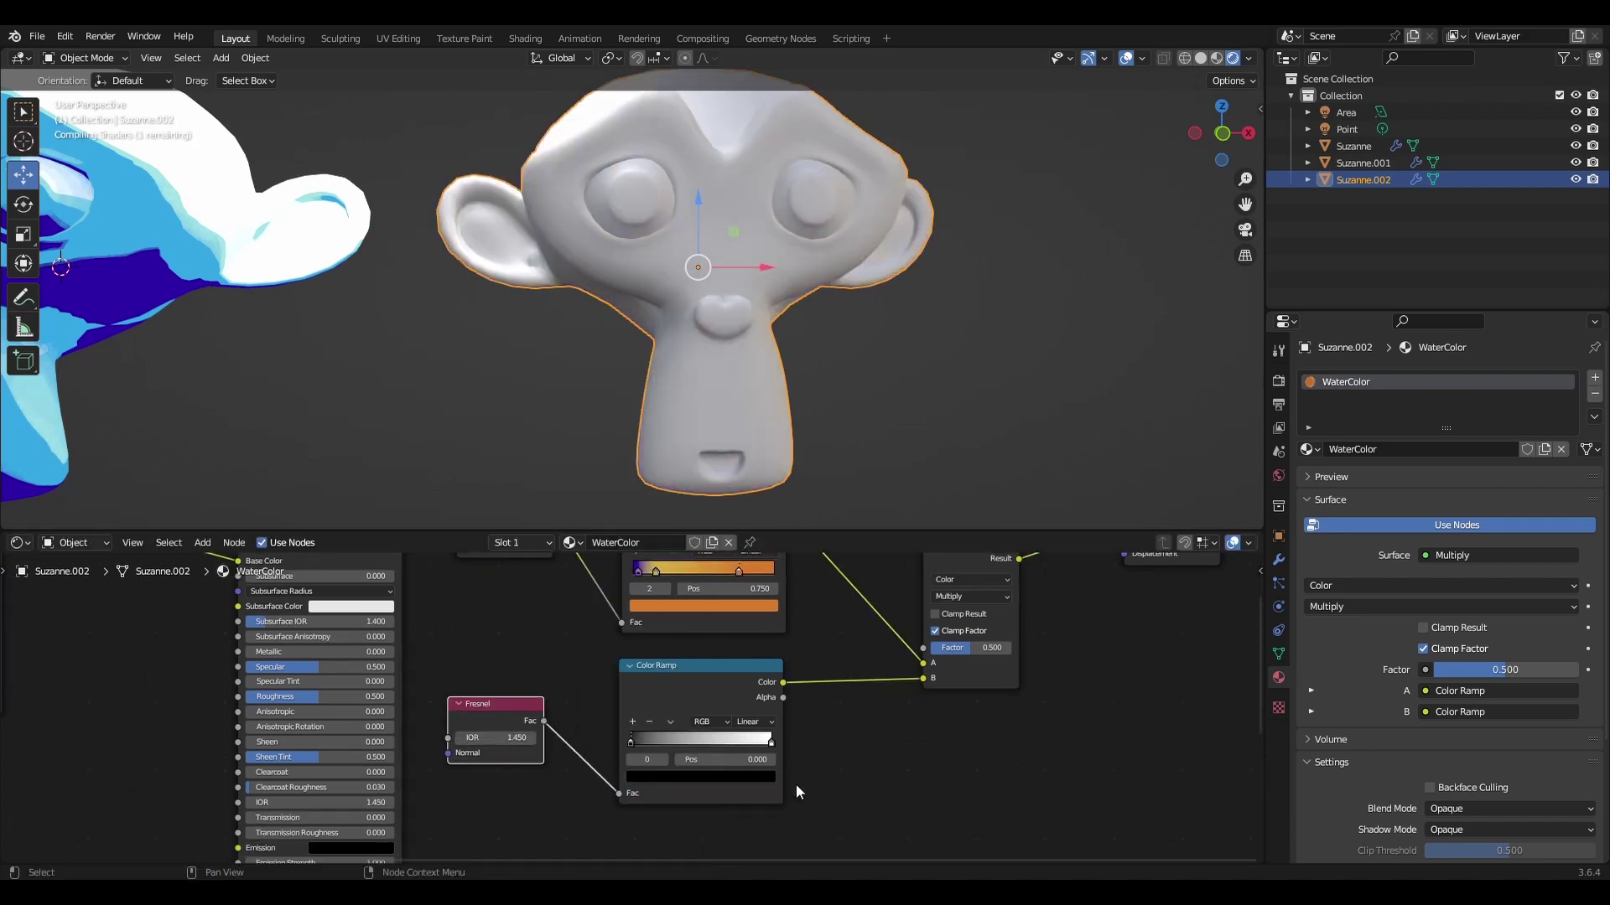
Step: Make the second ramp Constant, reposition its stops, and raise the multiply factor to 1
{"action": "scroll", "coordinate": [637, 713], "scroll_direction": "up", "scroll_amount": 1}
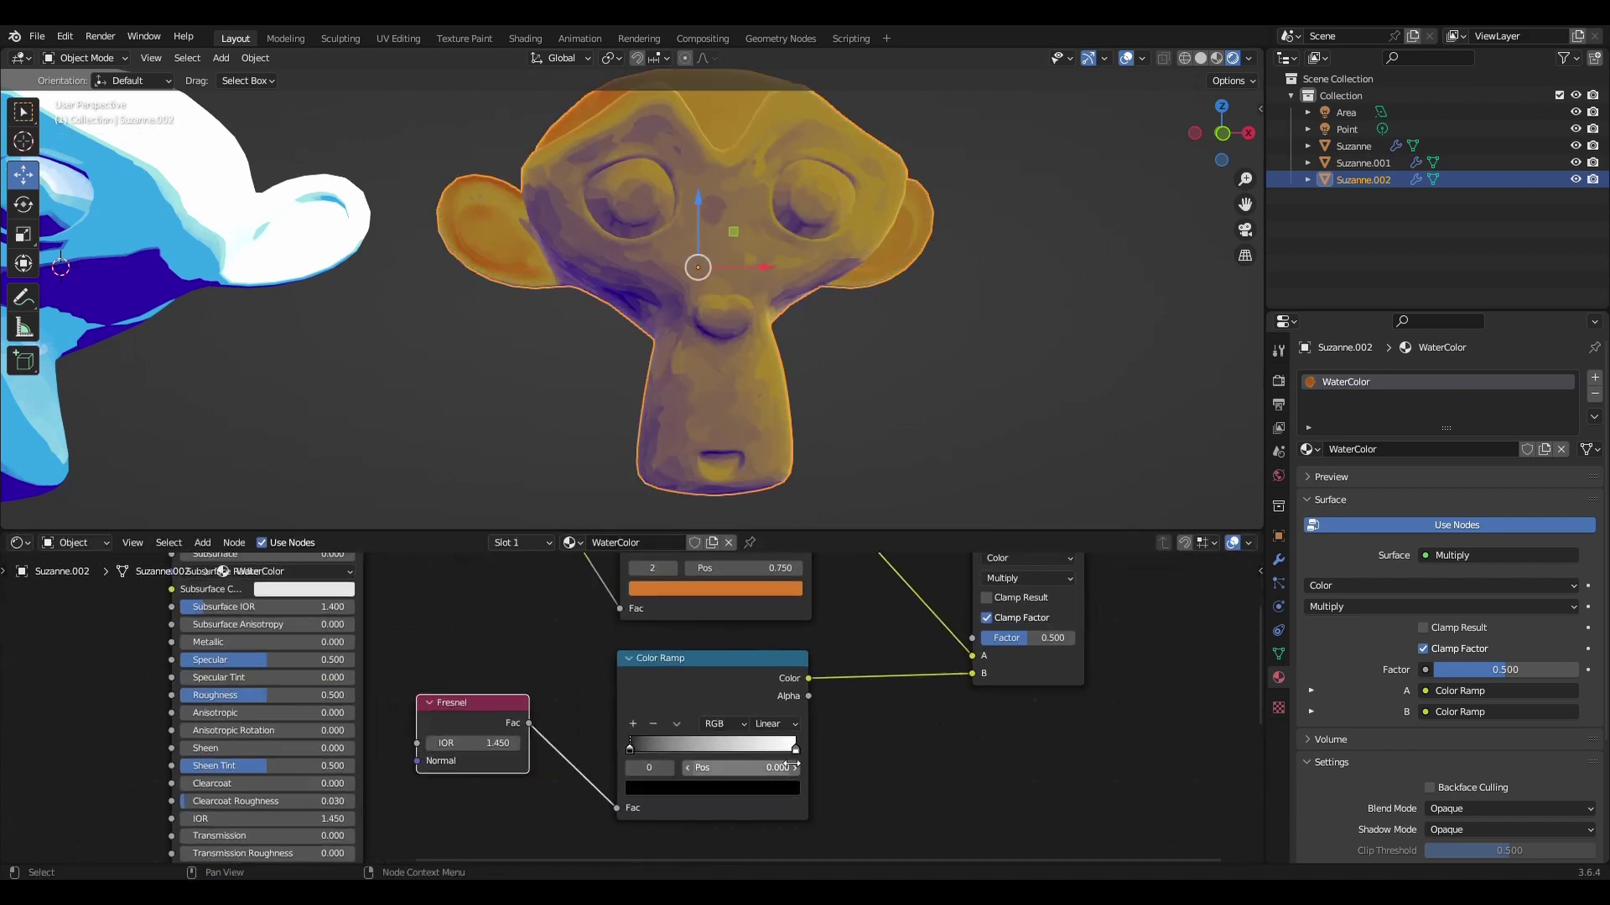
{"action": "mouse_move", "coordinate": [794, 745]}
{"action": "left_mouse_down"}
{"action": "mouse_move", "coordinate": [664, 748]}
{"action": "mouse_move", "coordinate": [697, 748]}
{"action": "left_mouse_up"}
{"action": "left_click", "coordinate": [773, 810]}
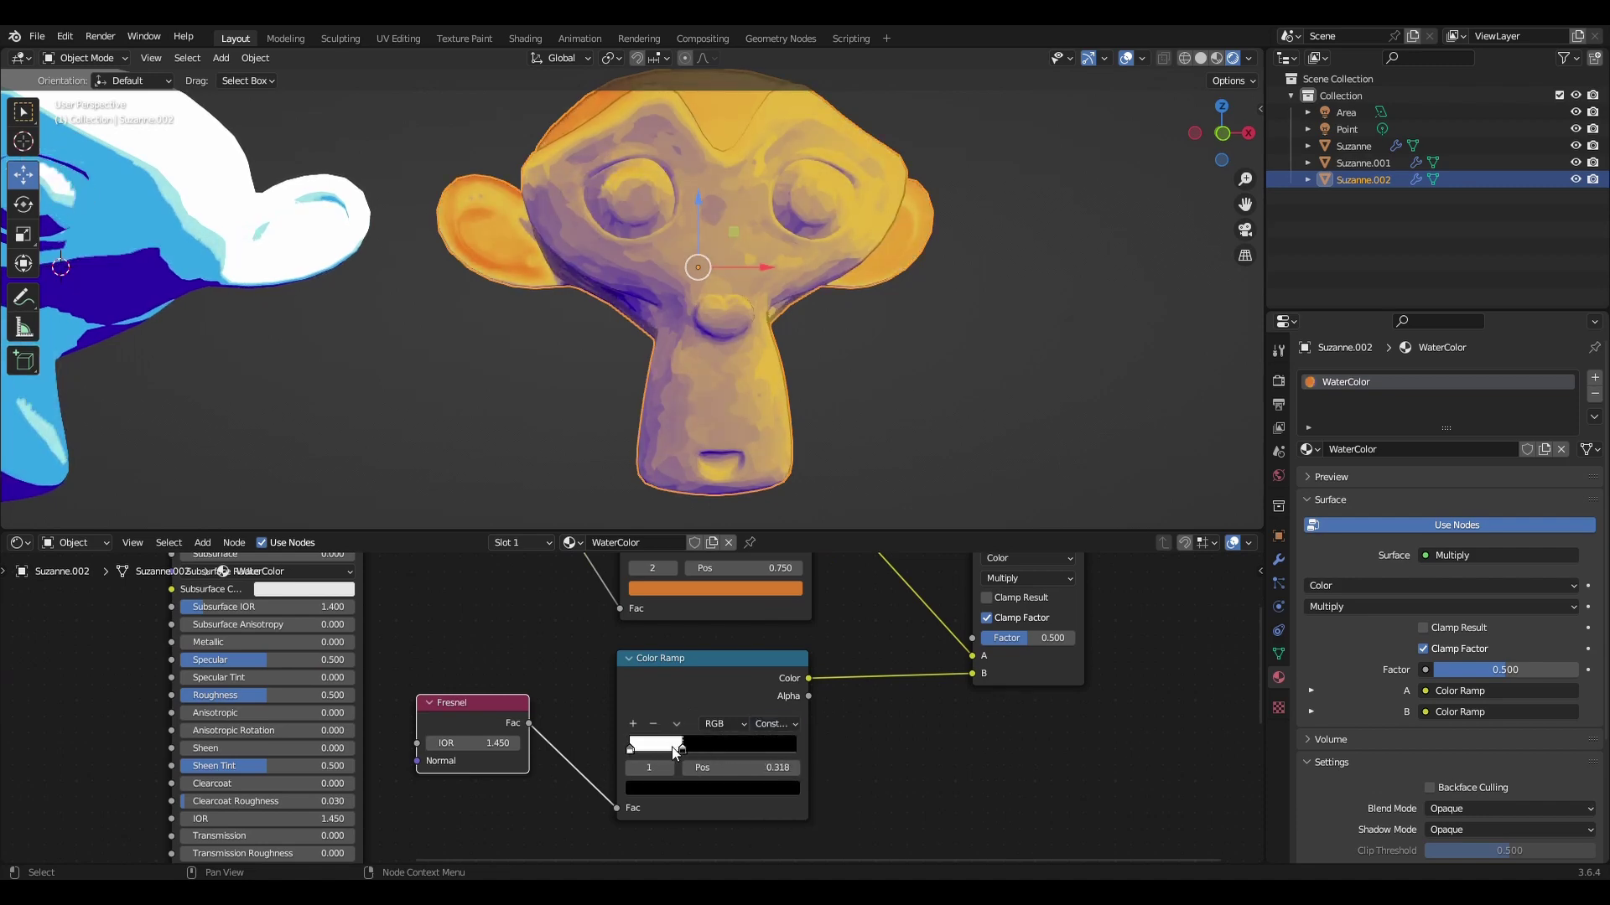
{"action": "middle_click_drag", "start_coordinate": [697, 747], "coordinate": [565, 794]}
{"action": "left_click_drag", "start_coordinate": [872, 684], "coordinate": [939, 684]}
{"action": "scroll", "coordinate": [876, 303], "scroll_direction": "down", "scroll_amount": 2}
Step: Orbit to a front view of the monkey and fine-tune the ramp stop for the outline
{"action": "left_click", "coordinate": [875, 303]}
{"action": "mouse_move", "coordinate": [875, 304]}
{"action": "middle_mouse_down"}
{"action": "mouse_move", "coordinate": [794, 349]}
{"action": "mouse_move", "coordinate": [927, 341]}
{"action": "mouse_move", "coordinate": [798, 334]}
{"action": "mouse_move", "coordinate": [685, 385]}
{"action": "mouse_move", "coordinate": [565, 388]}
{"action": "mouse_move", "coordinate": [575, 330]}
{"action": "mouse_move", "coordinate": [859, 323]}
{"action": "mouse_move", "coordinate": [847, 378]}
{"action": "middle_mouse_up"}
{"action": "middle_click_drag", "start_coordinate": [767, 764], "coordinate": [775, 752]}
{"action": "scroll", "coordinate": [775, 752], "scroll_direction": "up", "scroll_amount": 1}
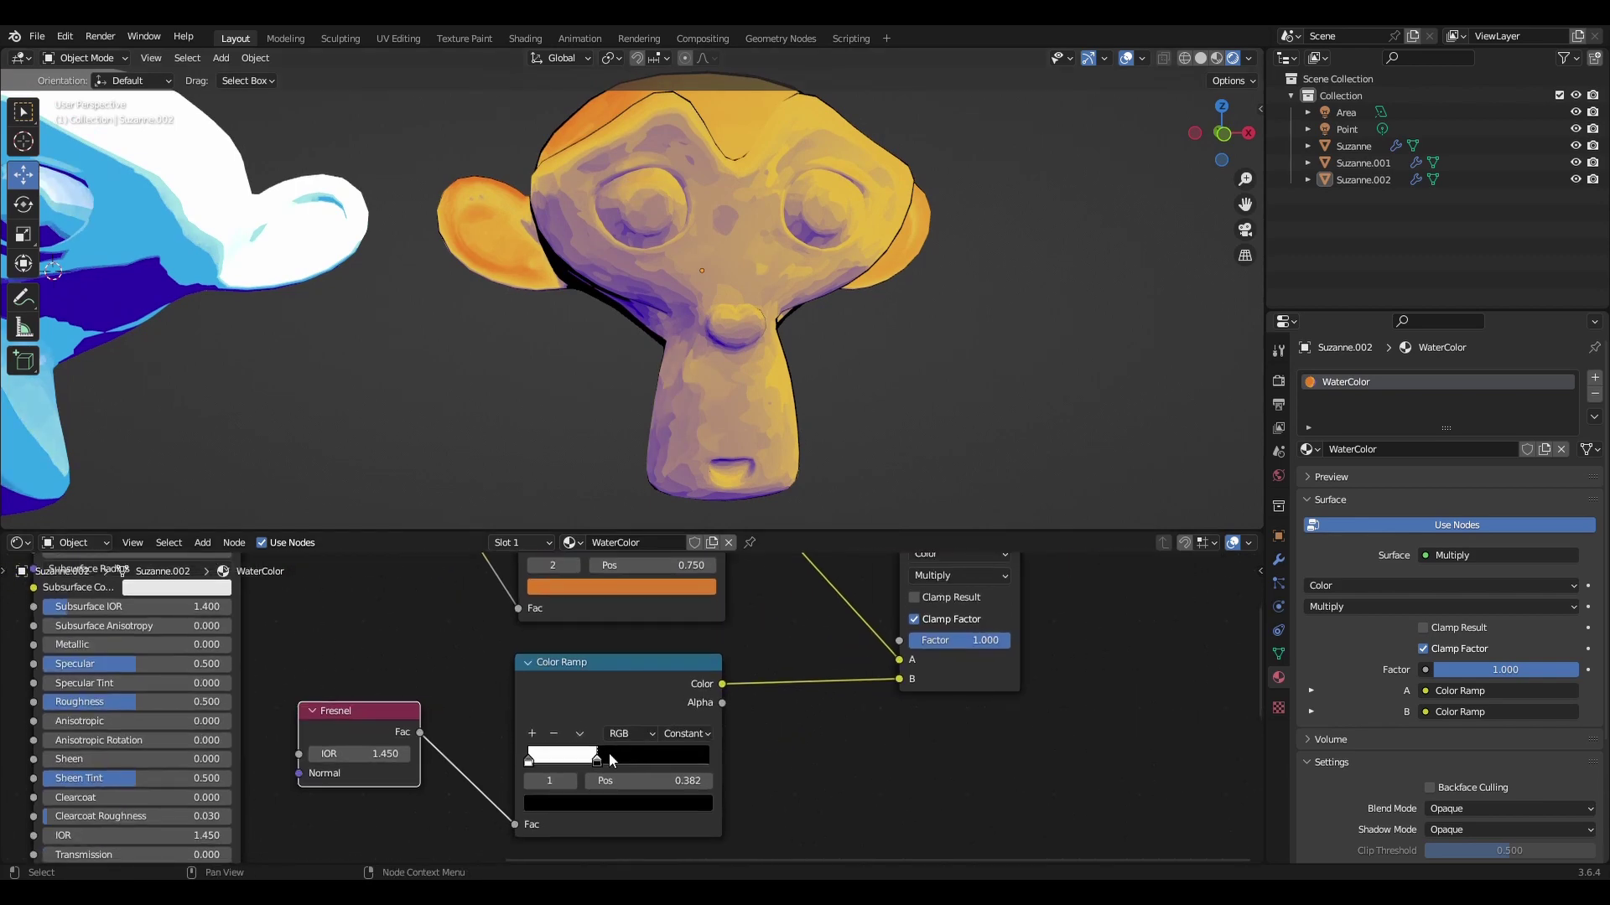
{"action": "left_click_drag", "start_coordinate": [598, 758], "coordinate": [652, 758]}
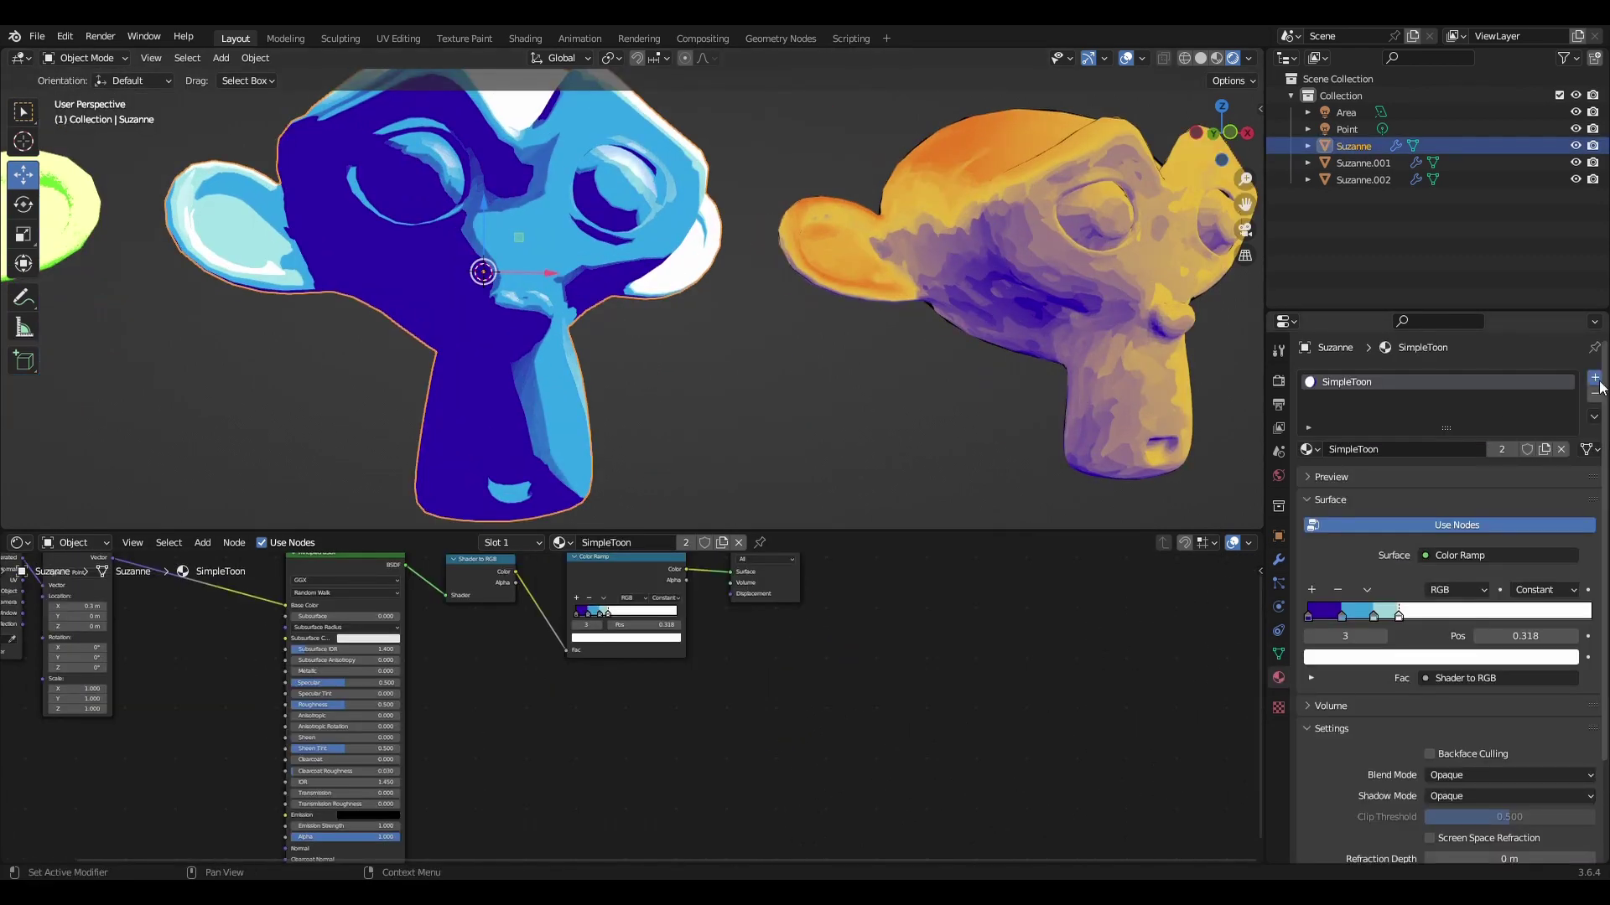
Step: Add a second material slot with a new Borda material using a black Emission shader
{"action": "left_click", "coordinate": [1595, 378]}
{"action": "left_click", "coordinate": [1354, 485]}
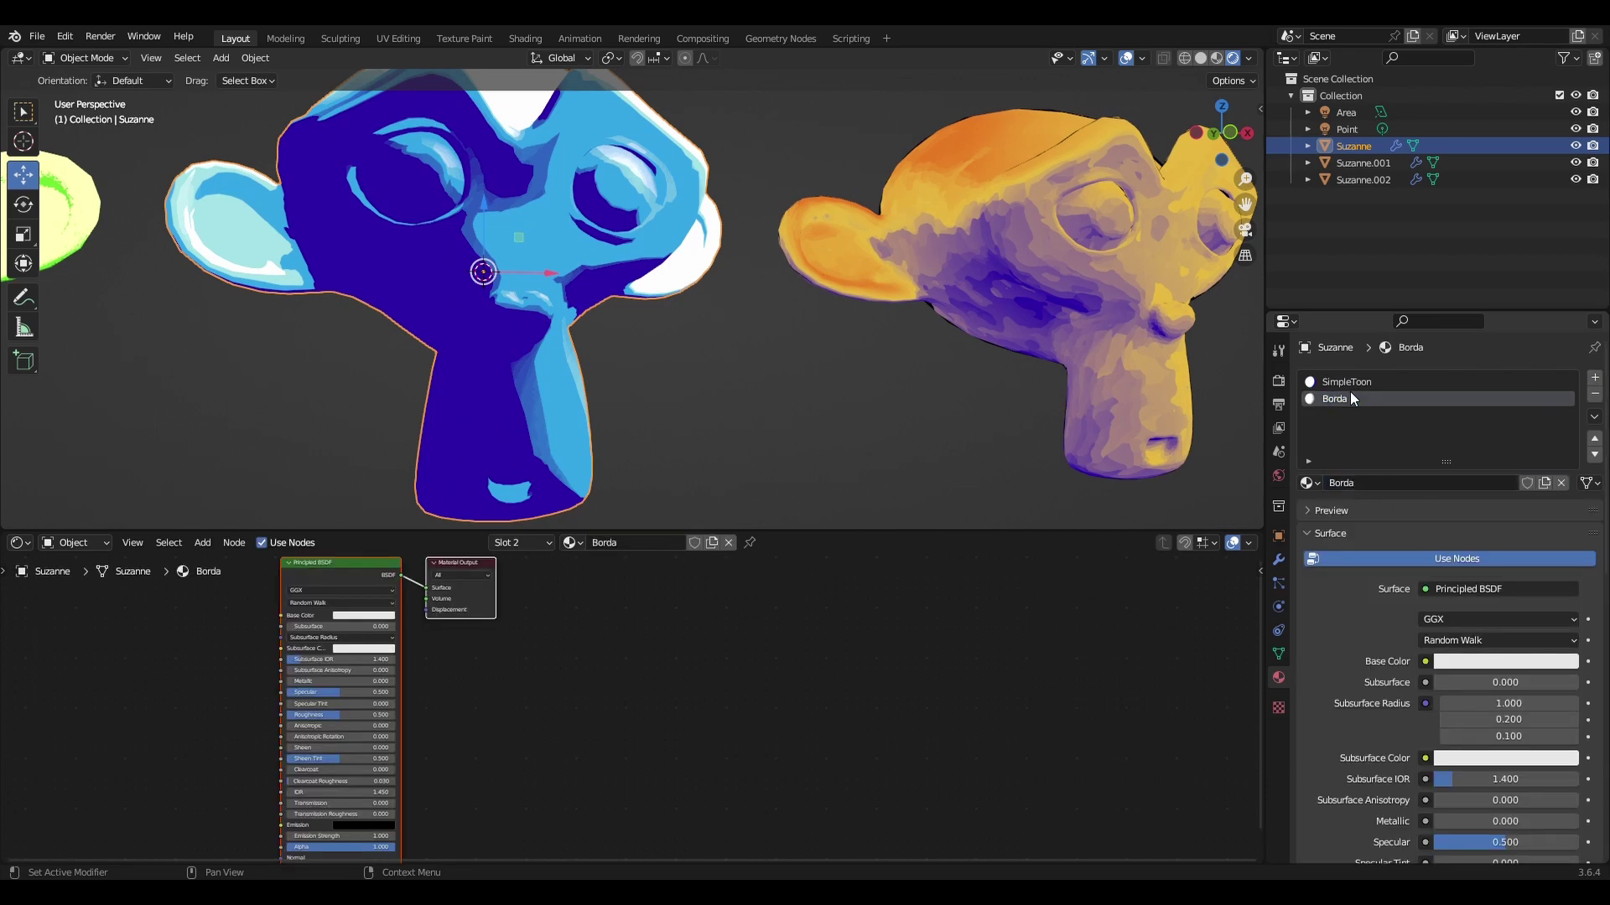
{"action": "key", "text": "Home"}
{"action": "key", "text": "x"}
{"action": "key", "text": "shift+a"}
{"action": "type", "text": "emis"}
{"action": "key", "text": "Return"}
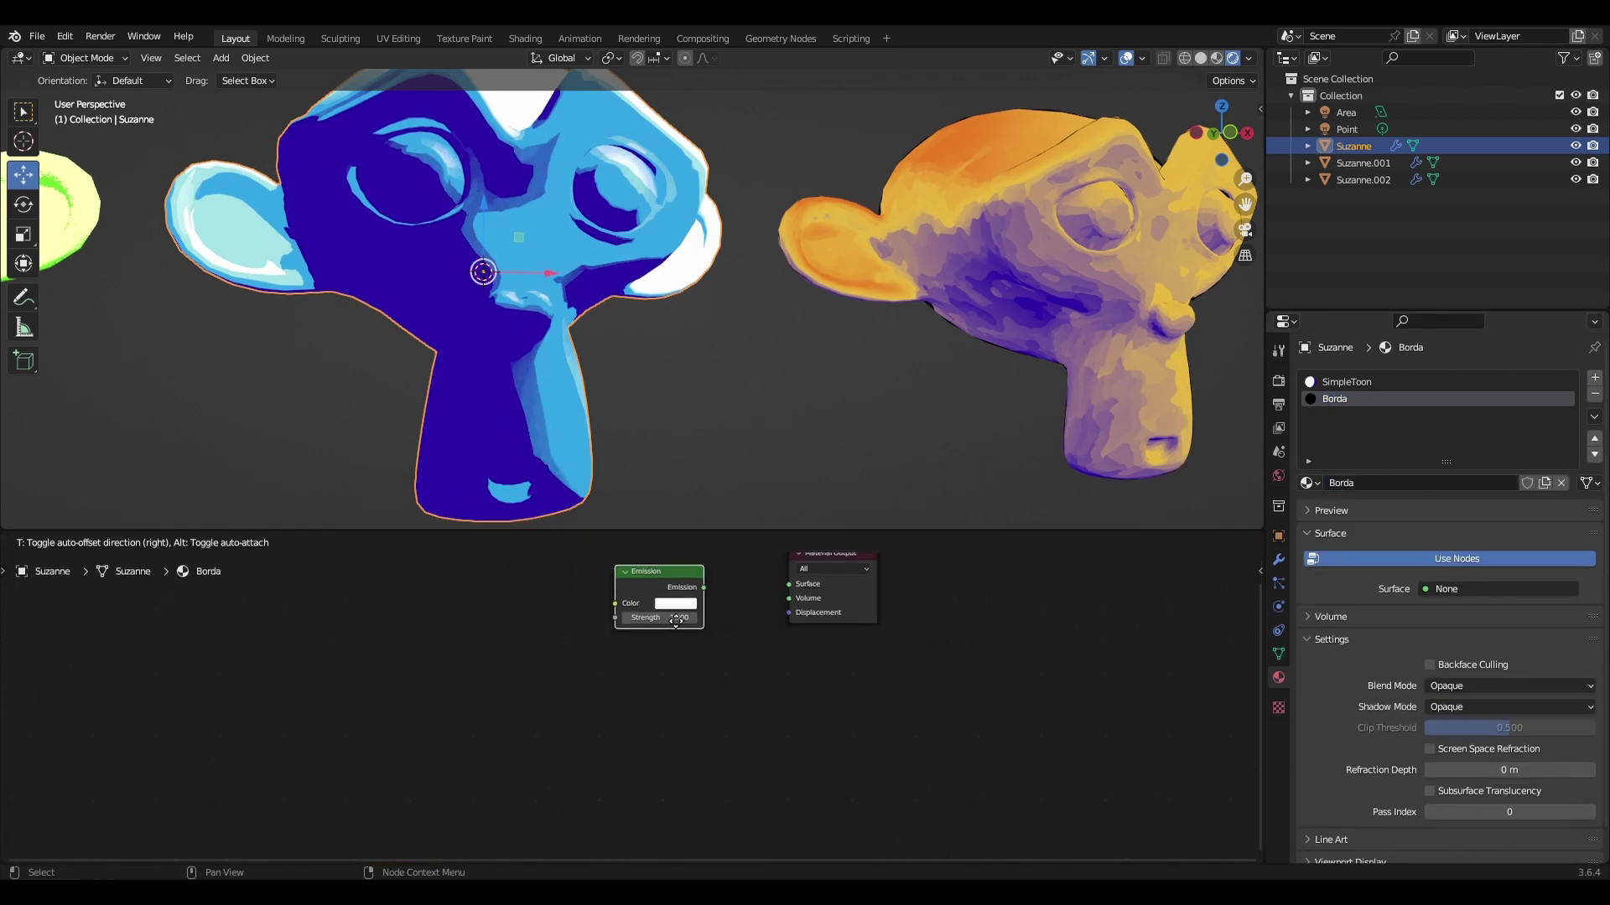
{"action": "left_click", "coordinate": [677, 621]}
{"action": "left_click_drag", "start_coordinate": [671, 677], "coordinate": [794, 674]}
{"action": "left_click", "coordinate": [633, 700]}
{"action": "left_click_drag", "start_coordinate": [765, 469], "coordinate": [766, 578]}
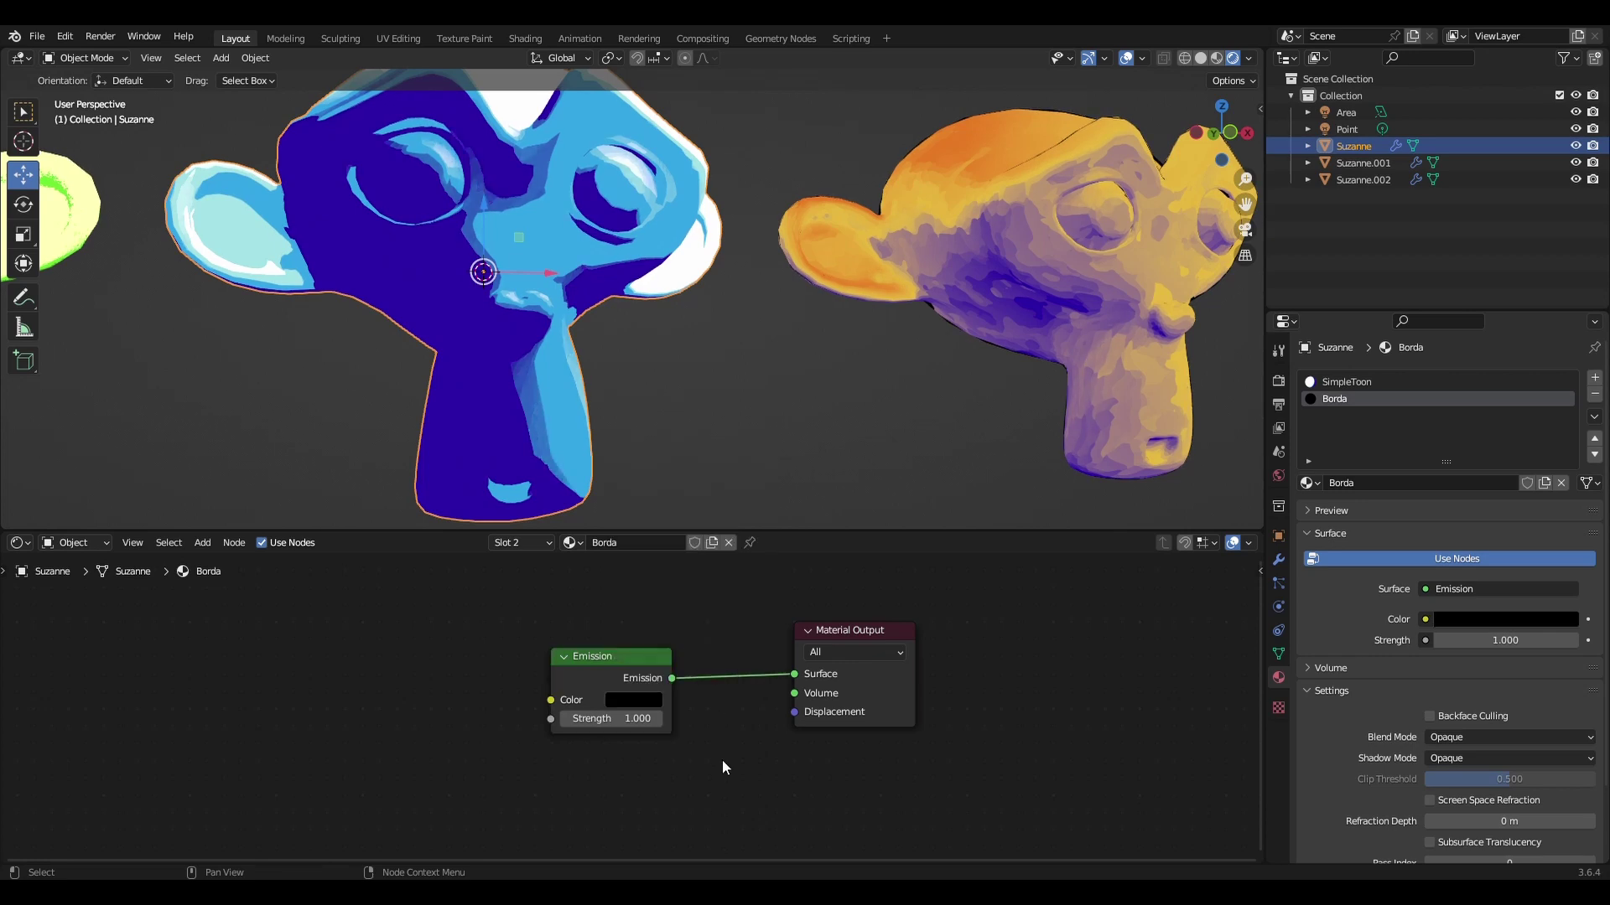
Step: Add a Solidify modifier to the blue monkey with flipped normals
{"action": "left_click", "coordinate": [1278, 565]}
{"action": "left_click", "coordinate": [1338, 377]}
{"action": "left_click", "coordinate": [1258, 667]}
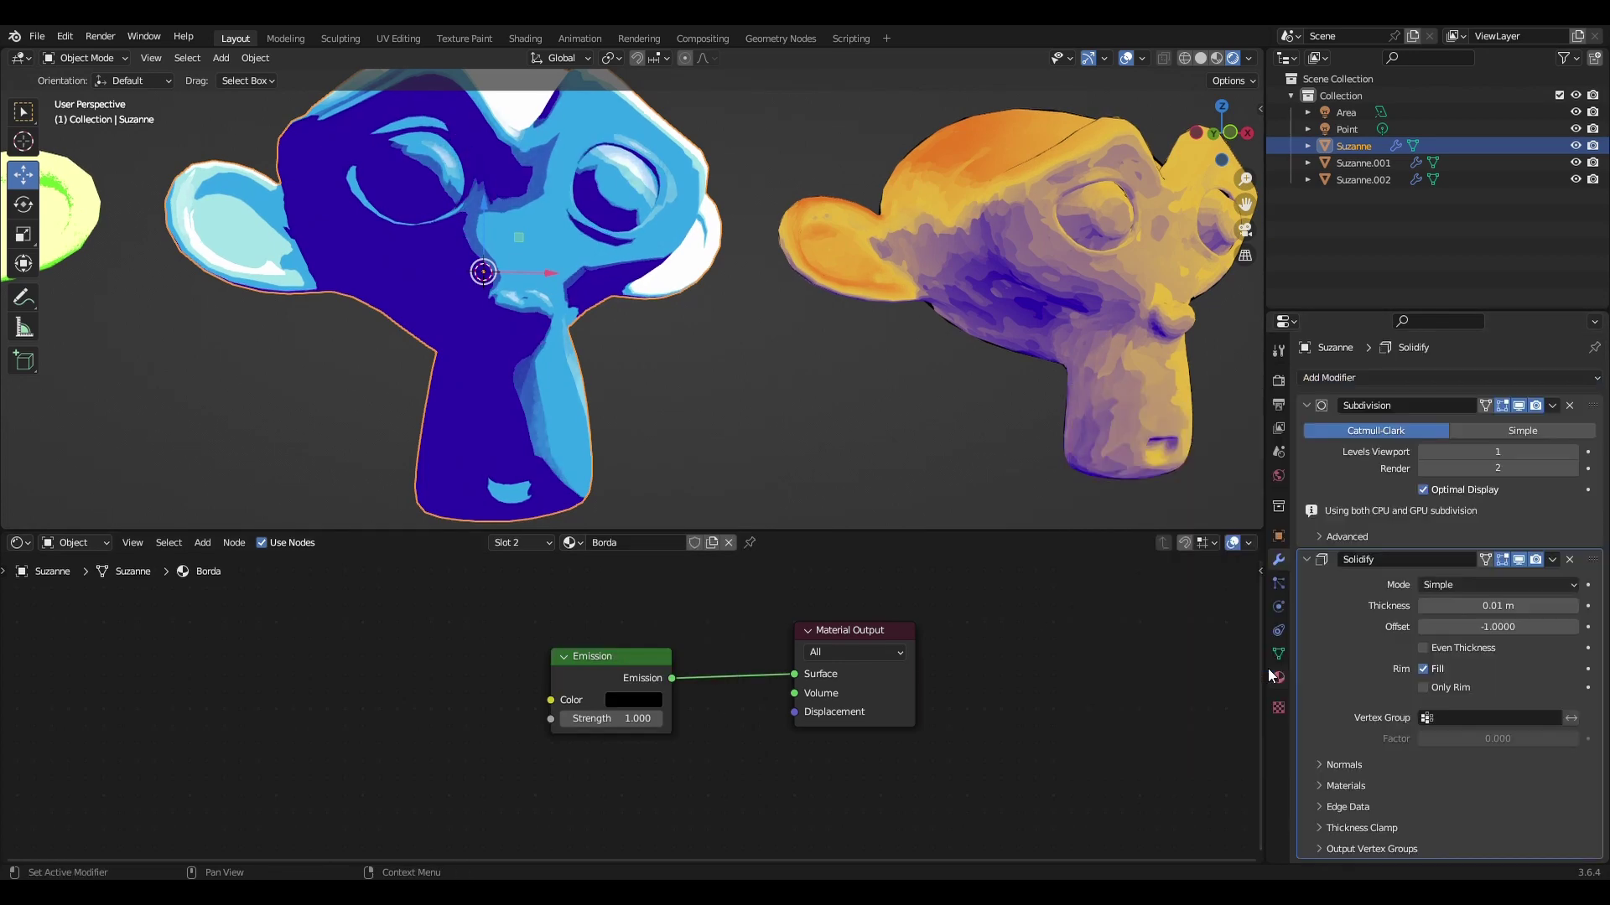
{"action": "middle_click_drag", "start_coordinate": [634, 326], "coordinate": [687, 335]}
{"action": "left_click", "coordinate": [1339, 766]}
{"action": "scroll", "coordinate": [1352, 767], "scroll_direction": "down", "scroll_amount": 1}
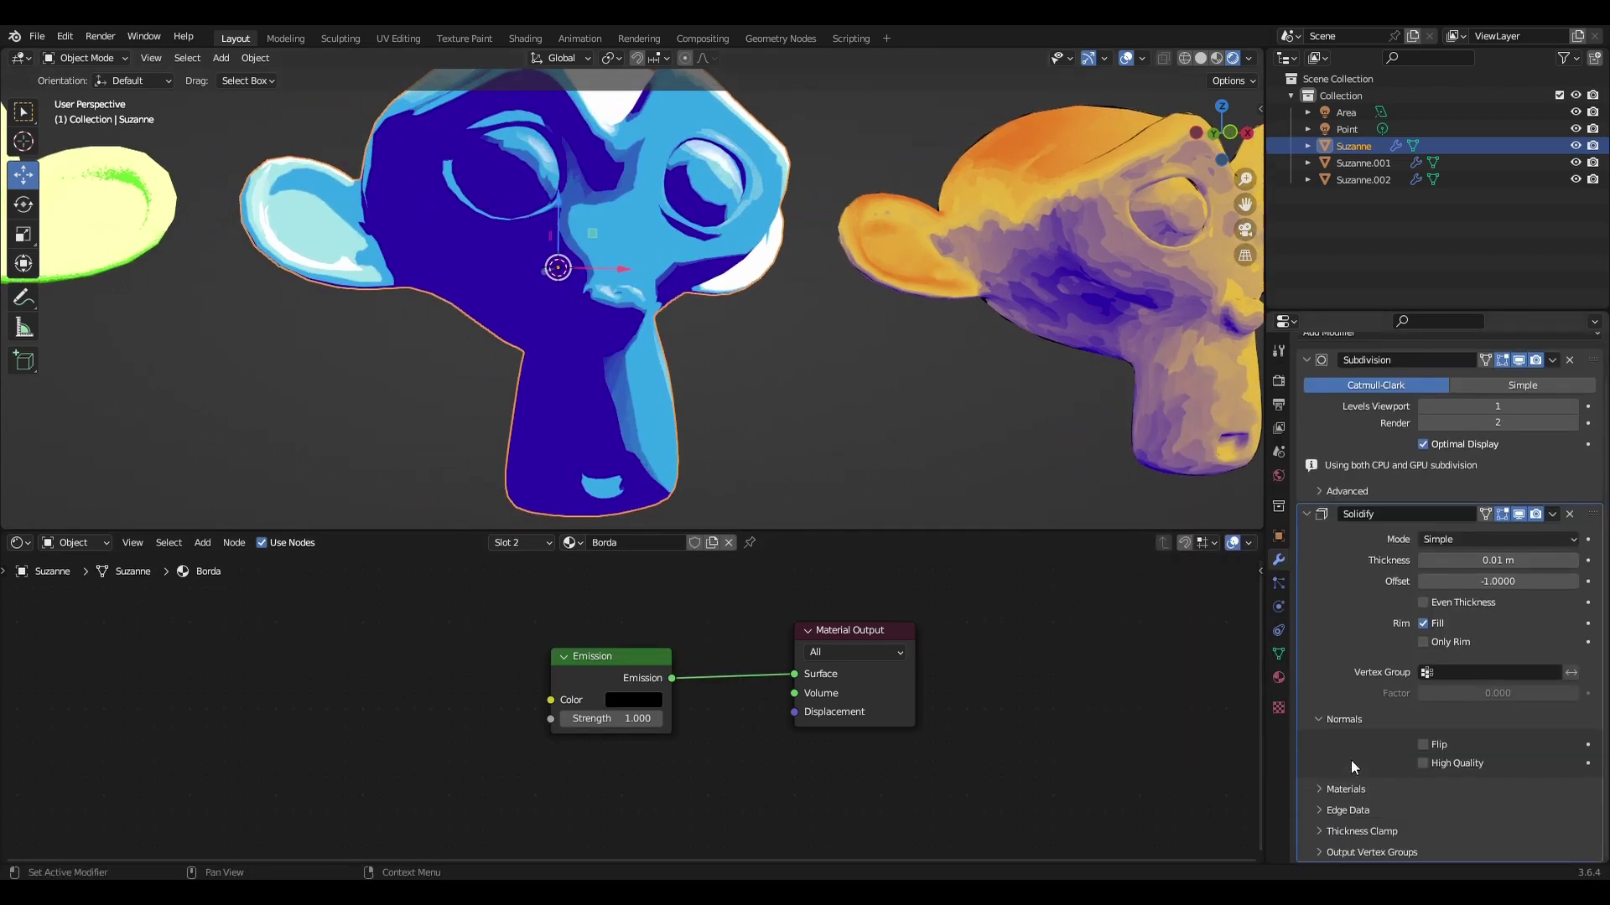
{"action": "left_click", "coordinate": [1431, 749]}
Step: Set the Solidify material offset so the shell uses the Borda material
{"action": "left_click", "coordinate": [1353, 791]}
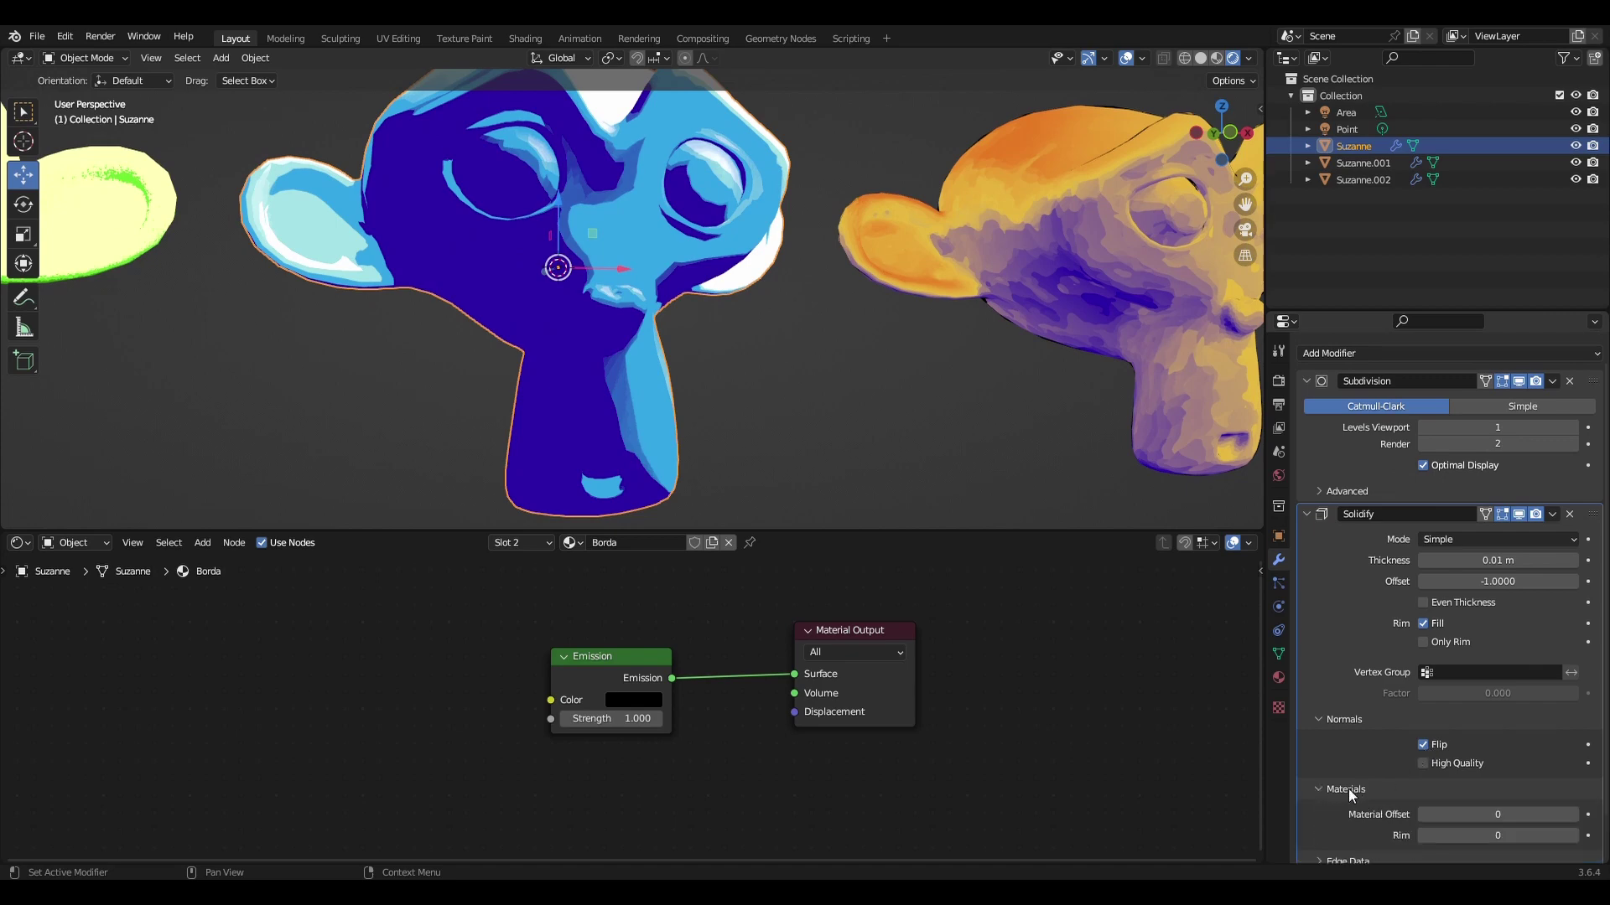
{"action": "left_click", "coordinate": [1279, 678]}
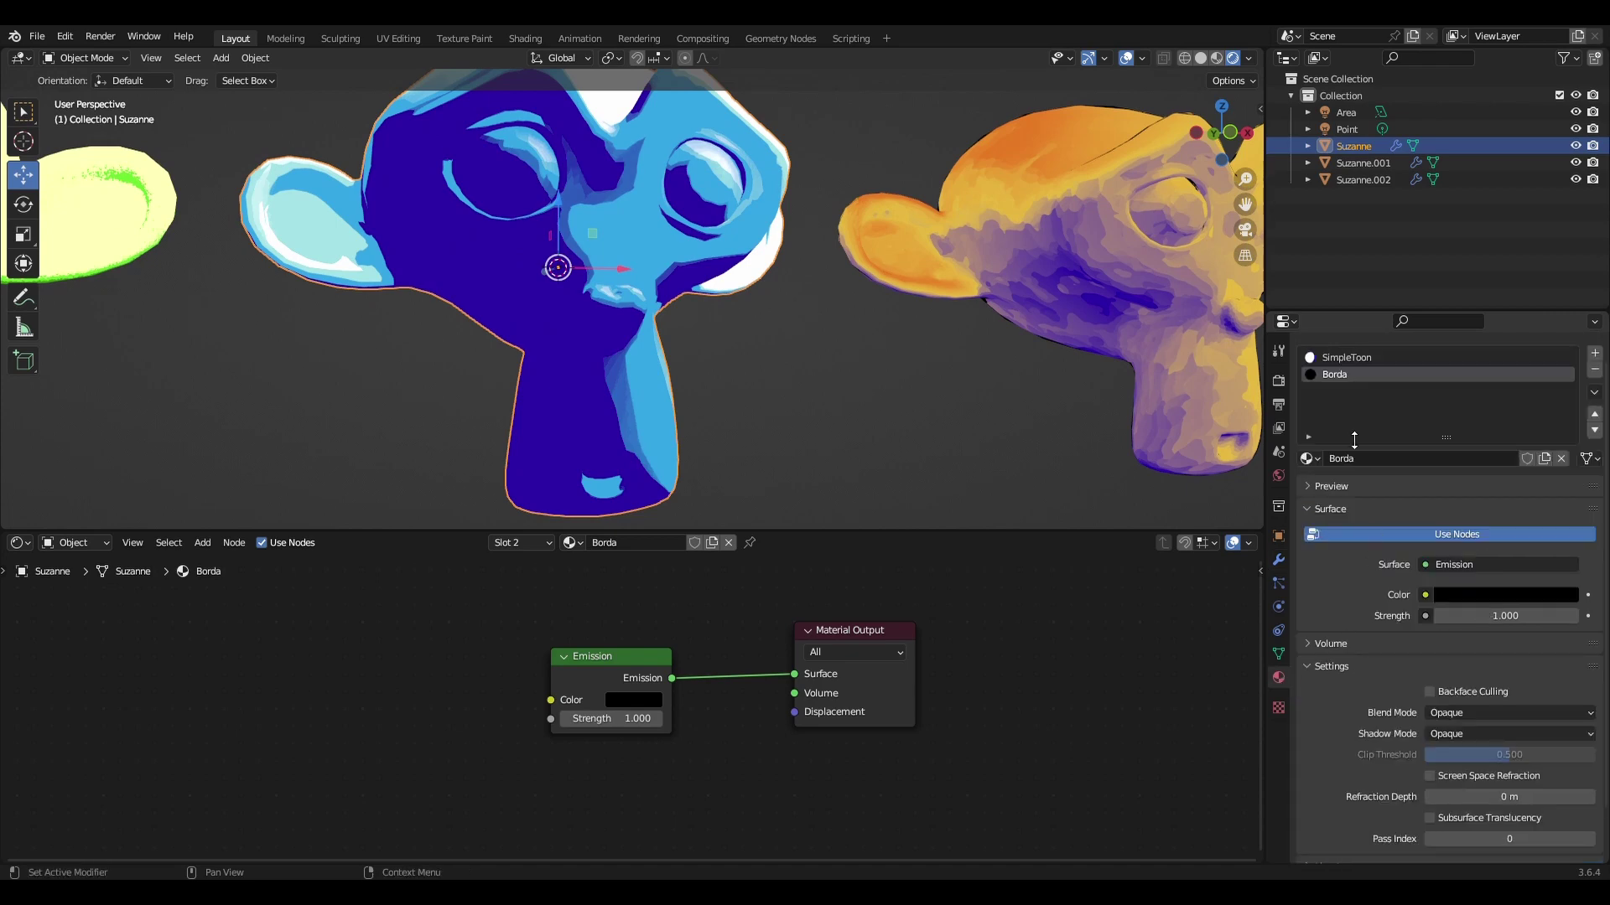
{"action": "left_click", "coordinate": [1278, 560]}
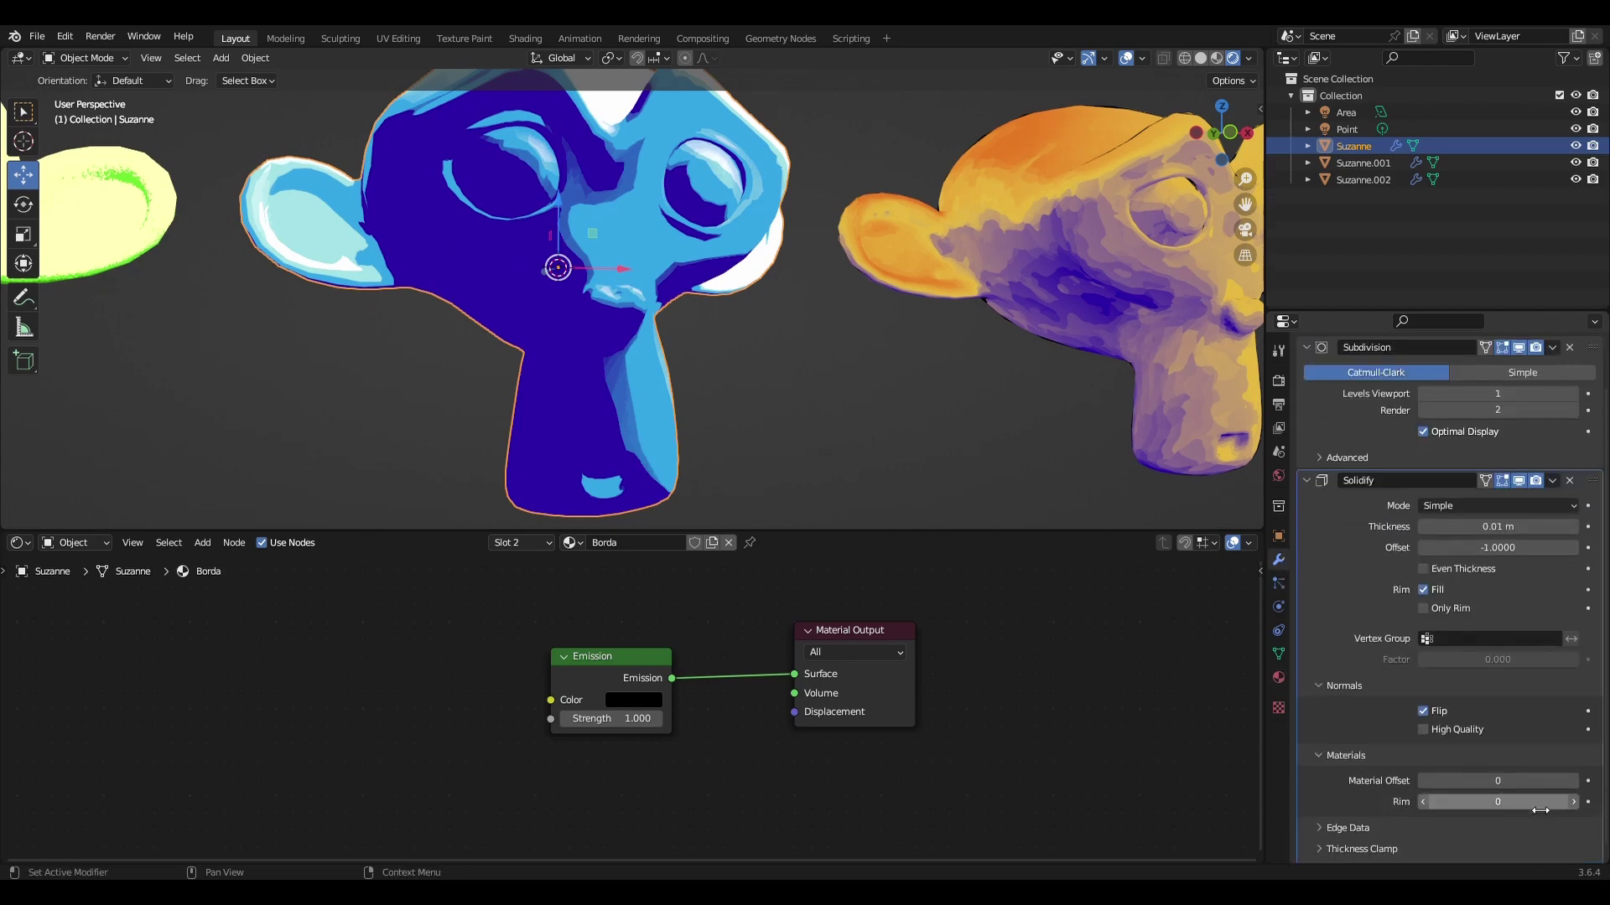
{"action": "scroll", "coordinate": [1551, 759], "scroll_direction": "down", "scroll_amount": 1}
{"action": "left_click", "coordinate": [1574, 762]}
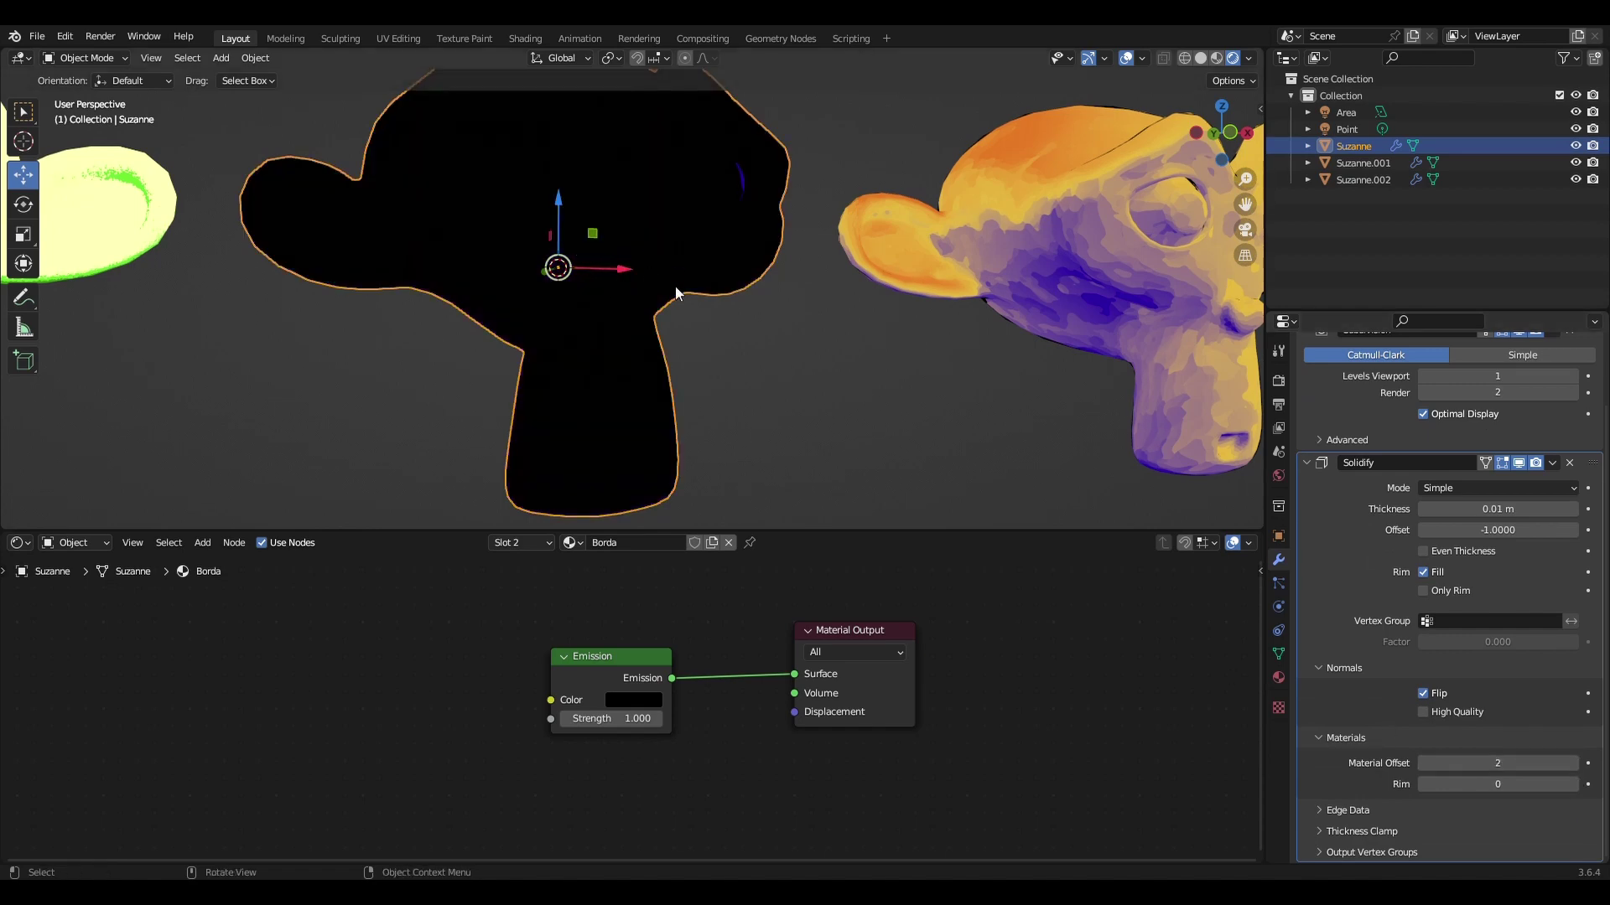
Step: Enable Backface Culling on the Borda material and view the blue monkey from the front
{"action": "left_click", "coordinate": [1278, 679]}
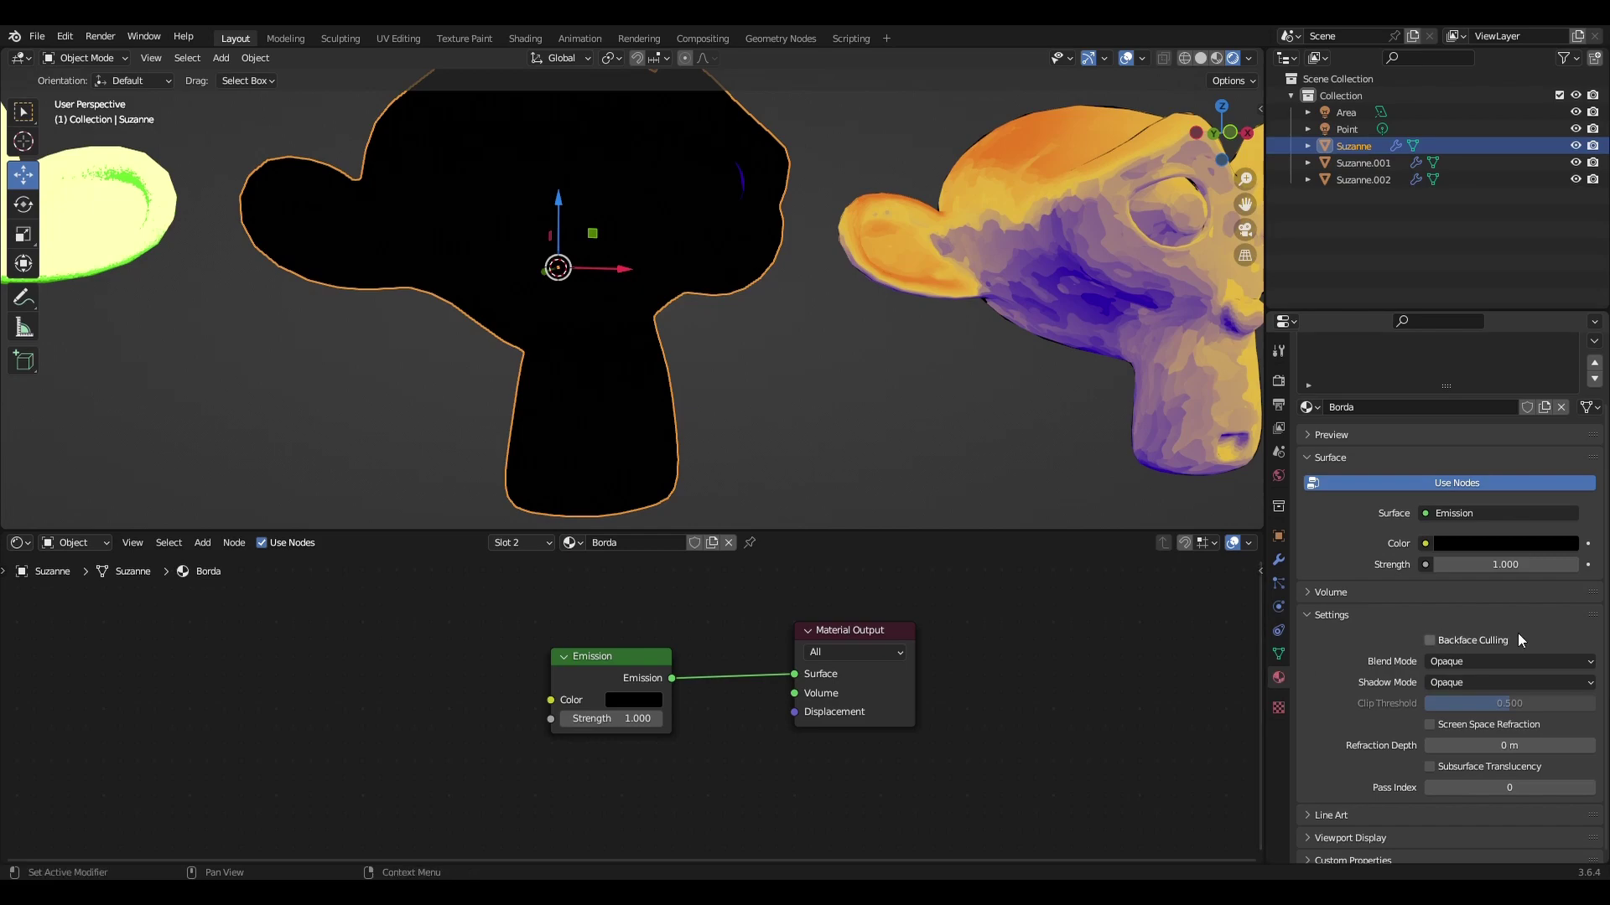
{"action": "left_click", "coordinate": [1474, 644]}
{"action": "mouse_move", "coordinate": [805, 369]}
{"action": "middle_mouse_down"}
{"action": "mouse_move", "coordinate": [726, 345]}
{"action": "mouse_move", "coordinate": [747, 363]}
{"action": "mouse_move", "coordinate": [660, 362]}
{"action": "mouse_move", "coordinate": [772, 379]}
{"action": "middle_mouse_up"}
{"action": "scroll", "coordinate": [667, 354], "scroll_direction": "up", "scroll_amount": 3}
{"action": "scroll", "coordinate": [784, 369], "scroll_direction": "up", "scroll_amount": 2}
Step: Inspect the mesh in Wireframe and try a thicker Solidify shell, cancelling the change
{"action": "key", "text": "z"}
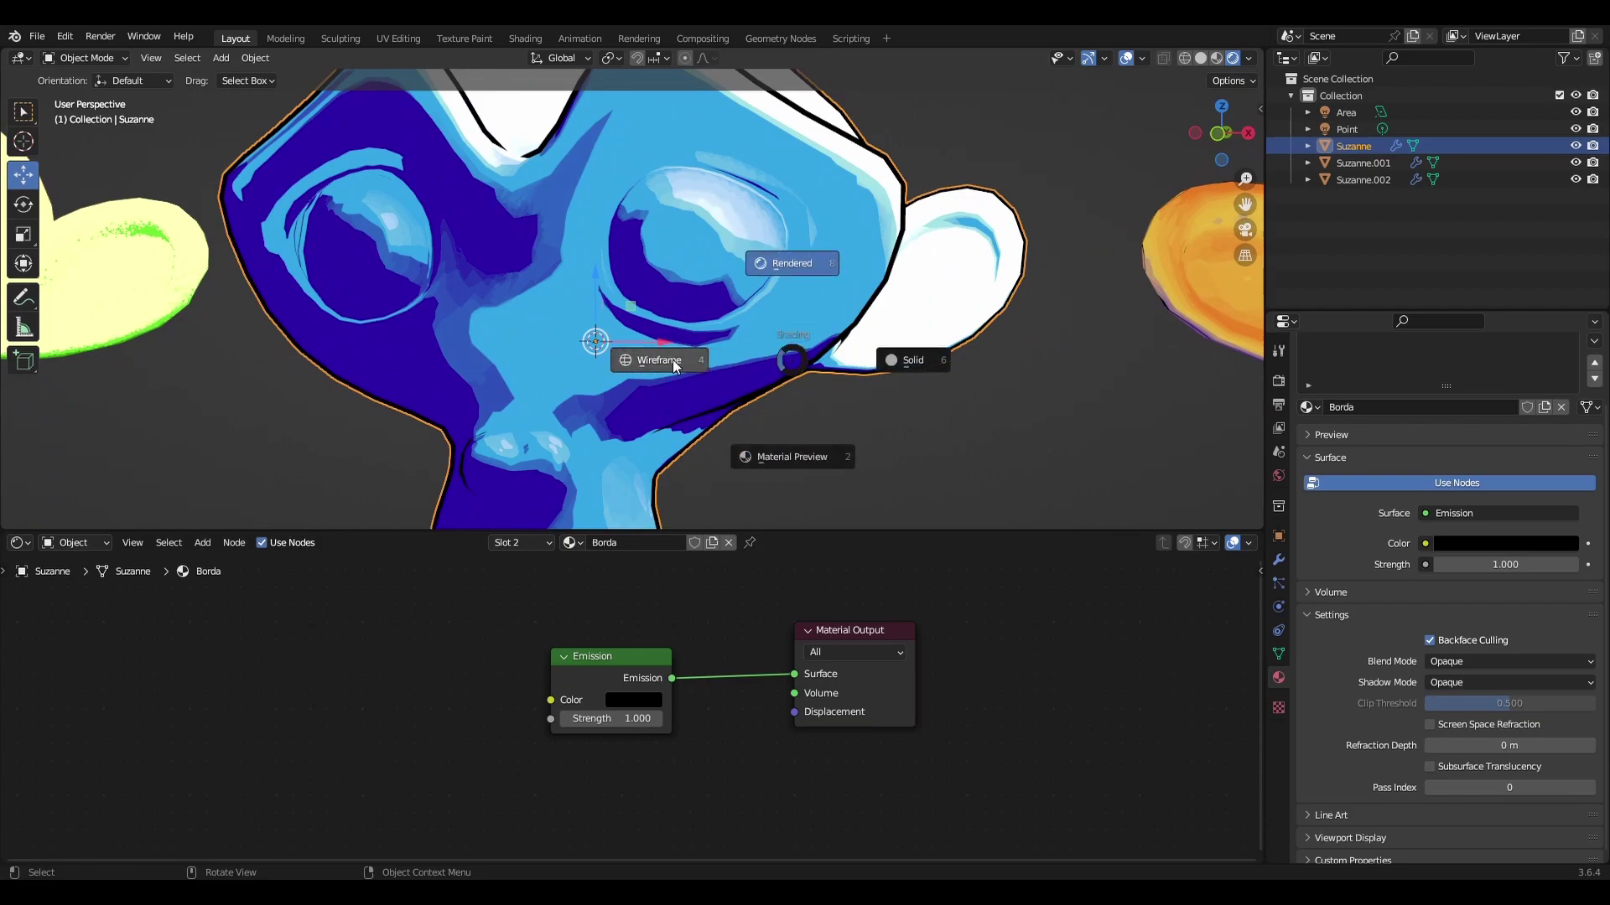
{"action": "left_click", "coordinate": [674, 365]}
{"action": "left_click", "coordinate": [1278, 560]}
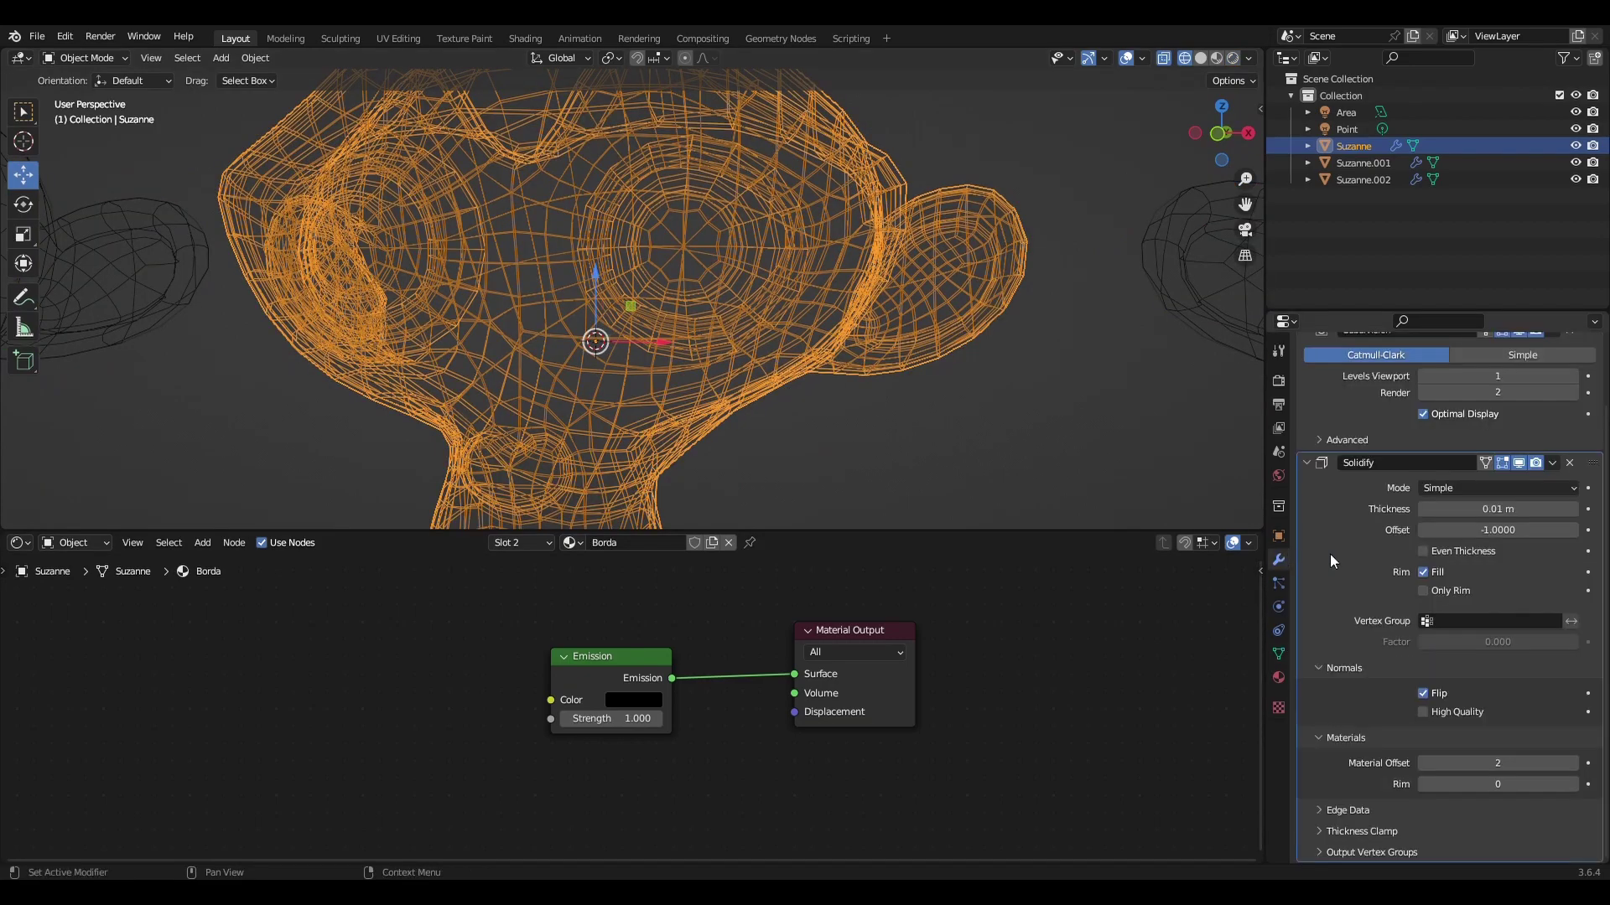
{"action": "left_click_drag", "start_coordinate": [1497, 509], "coordinate": [1425, 509]}
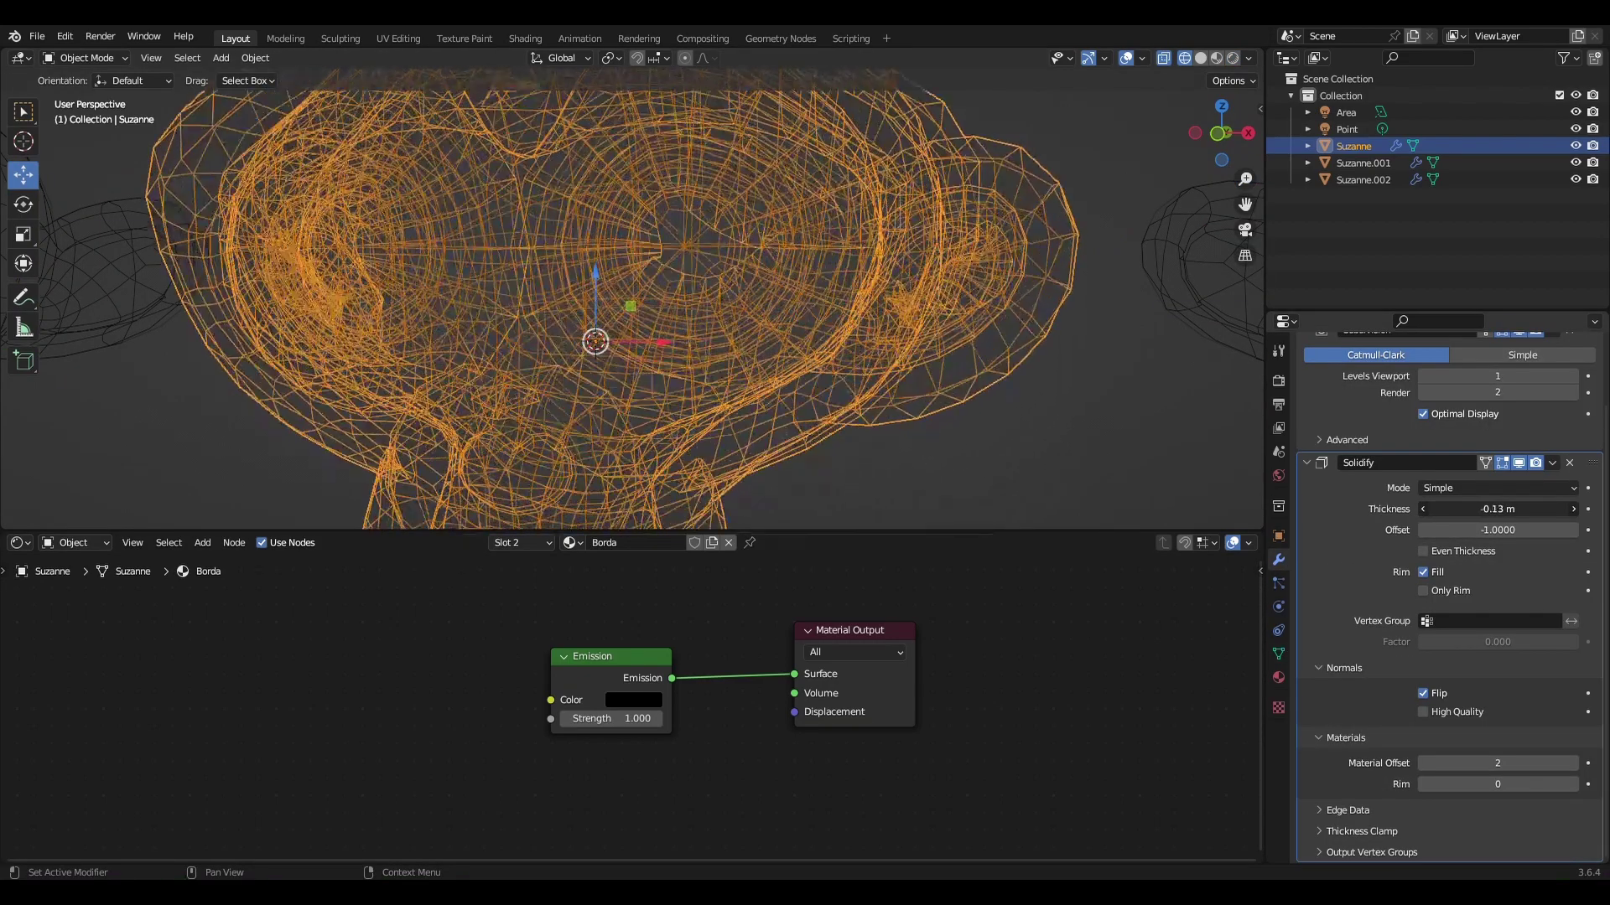
{"action": "key", "text": "Escape"}
Step: Switch the viewport back to Rendered shading and orbit out to show all three monkeys
{"action": "key", "text": "z"}
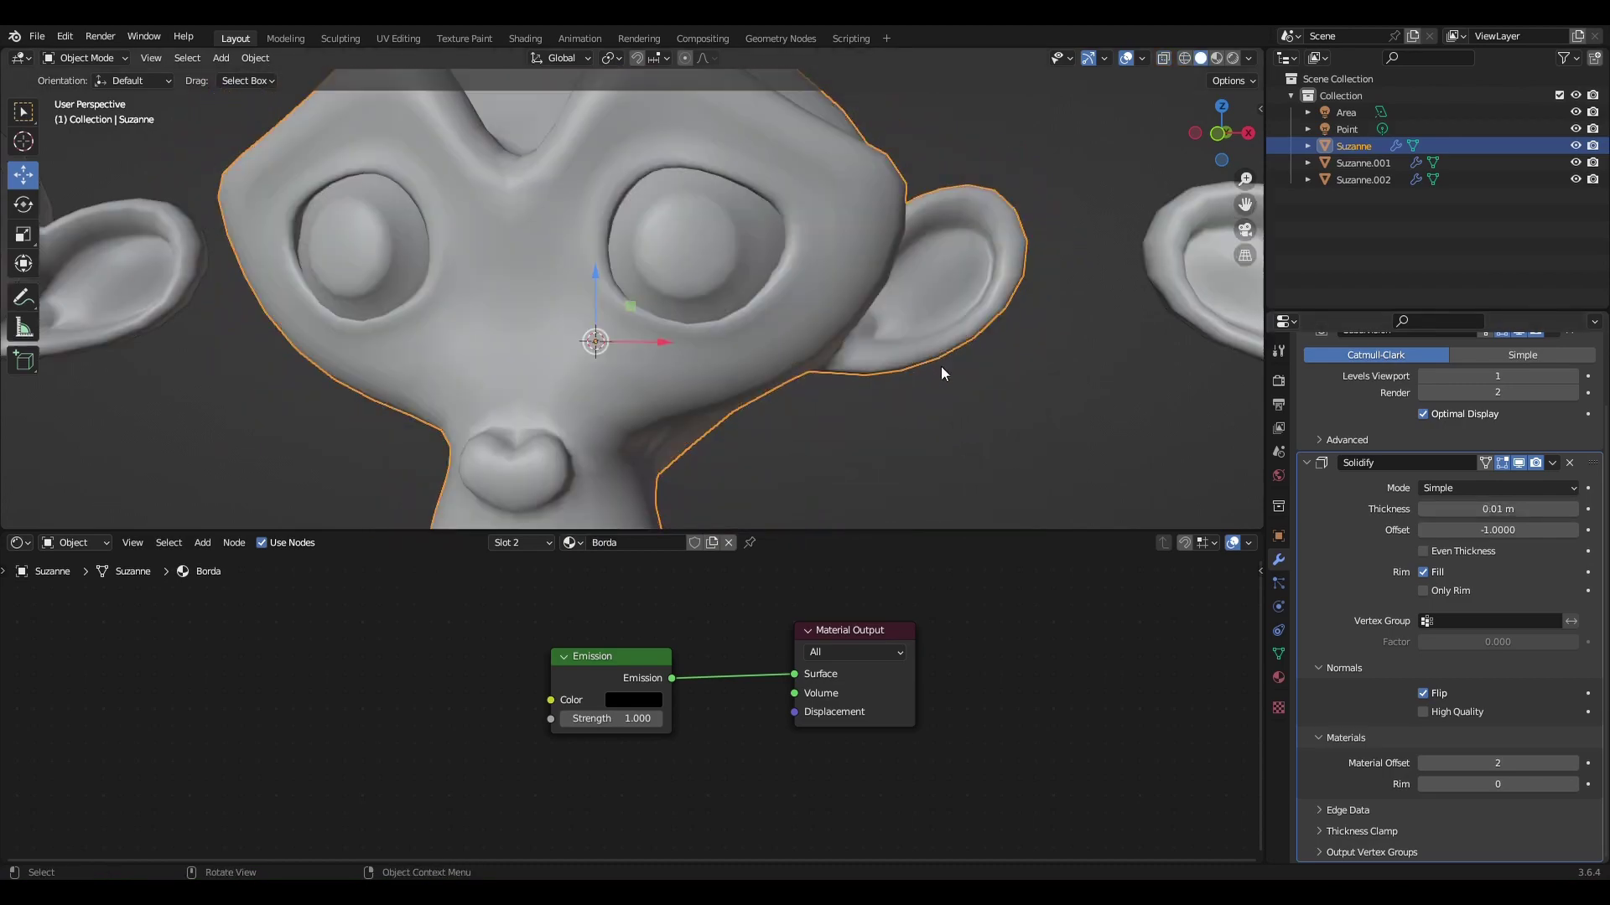
{"action": "left_click", "coordinate": [956, 372]}
{"action": "key", "text": "z"}
{"action": "left_click", "coordinate": [939, 271]}
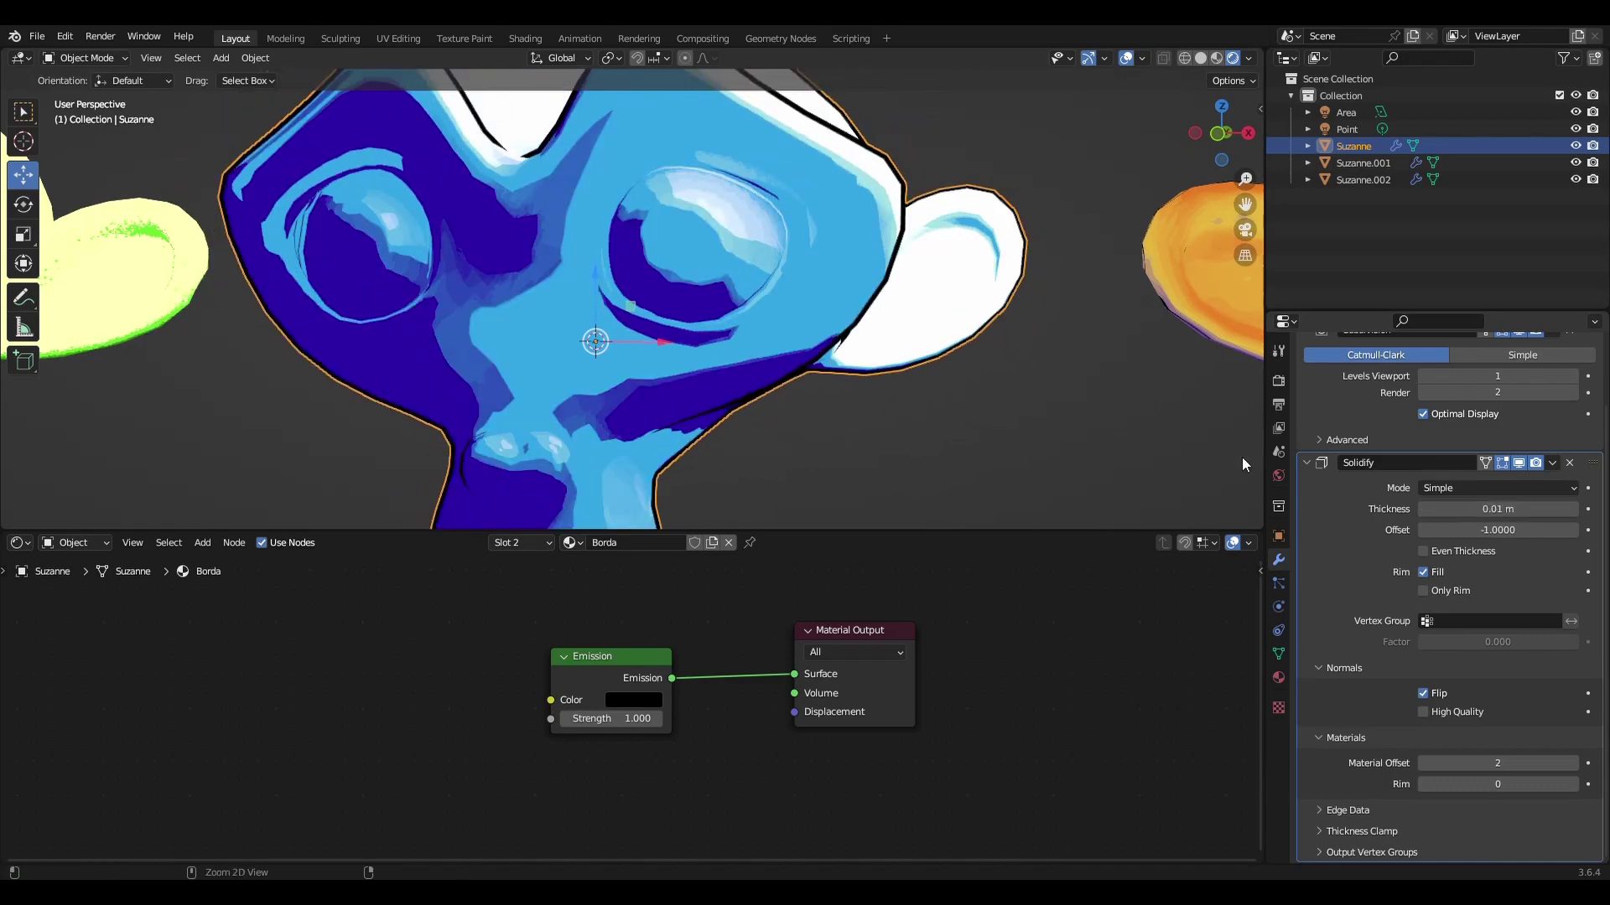
{"action": "scroll", "coordinate": [830, 359], "scroll_direction": "down", "scroll_amount": 5}
{"action": "mouse_move", "coordinate": [830, 359]}
{"action": "middle_mouse_down"}
{"action": "mouse_move", "coordinate": [817, 455]}
{"action": "mouse_move", "coordinate": [674, 454]}
{"action": "mouse_move", "coordinate": [668, 421]}
{"action": "middle_mouse_up"}
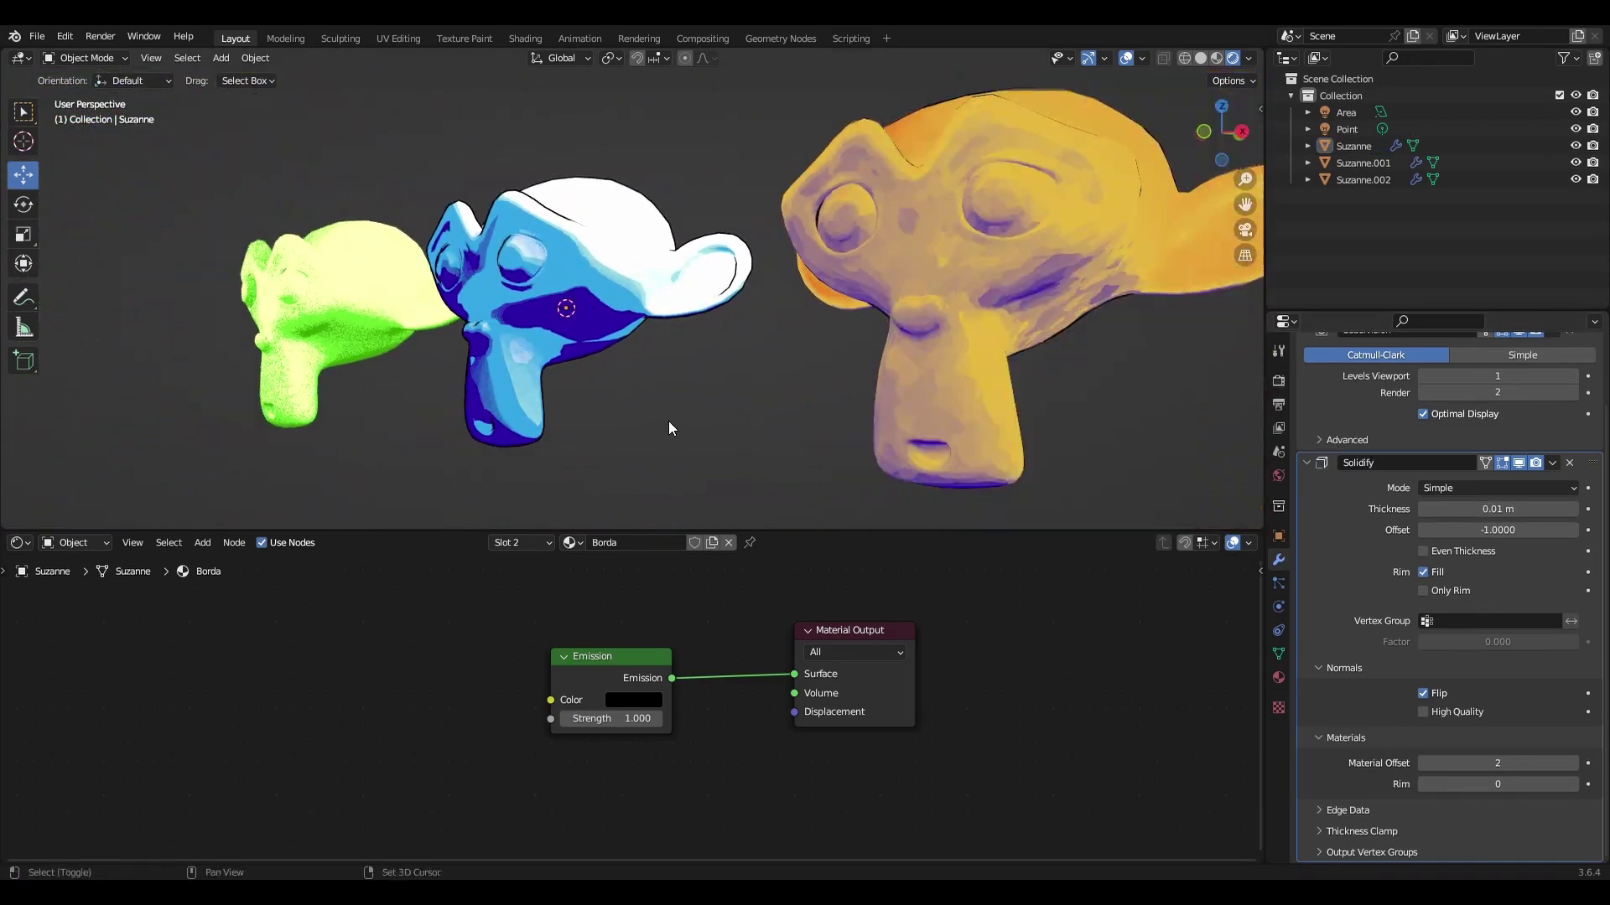